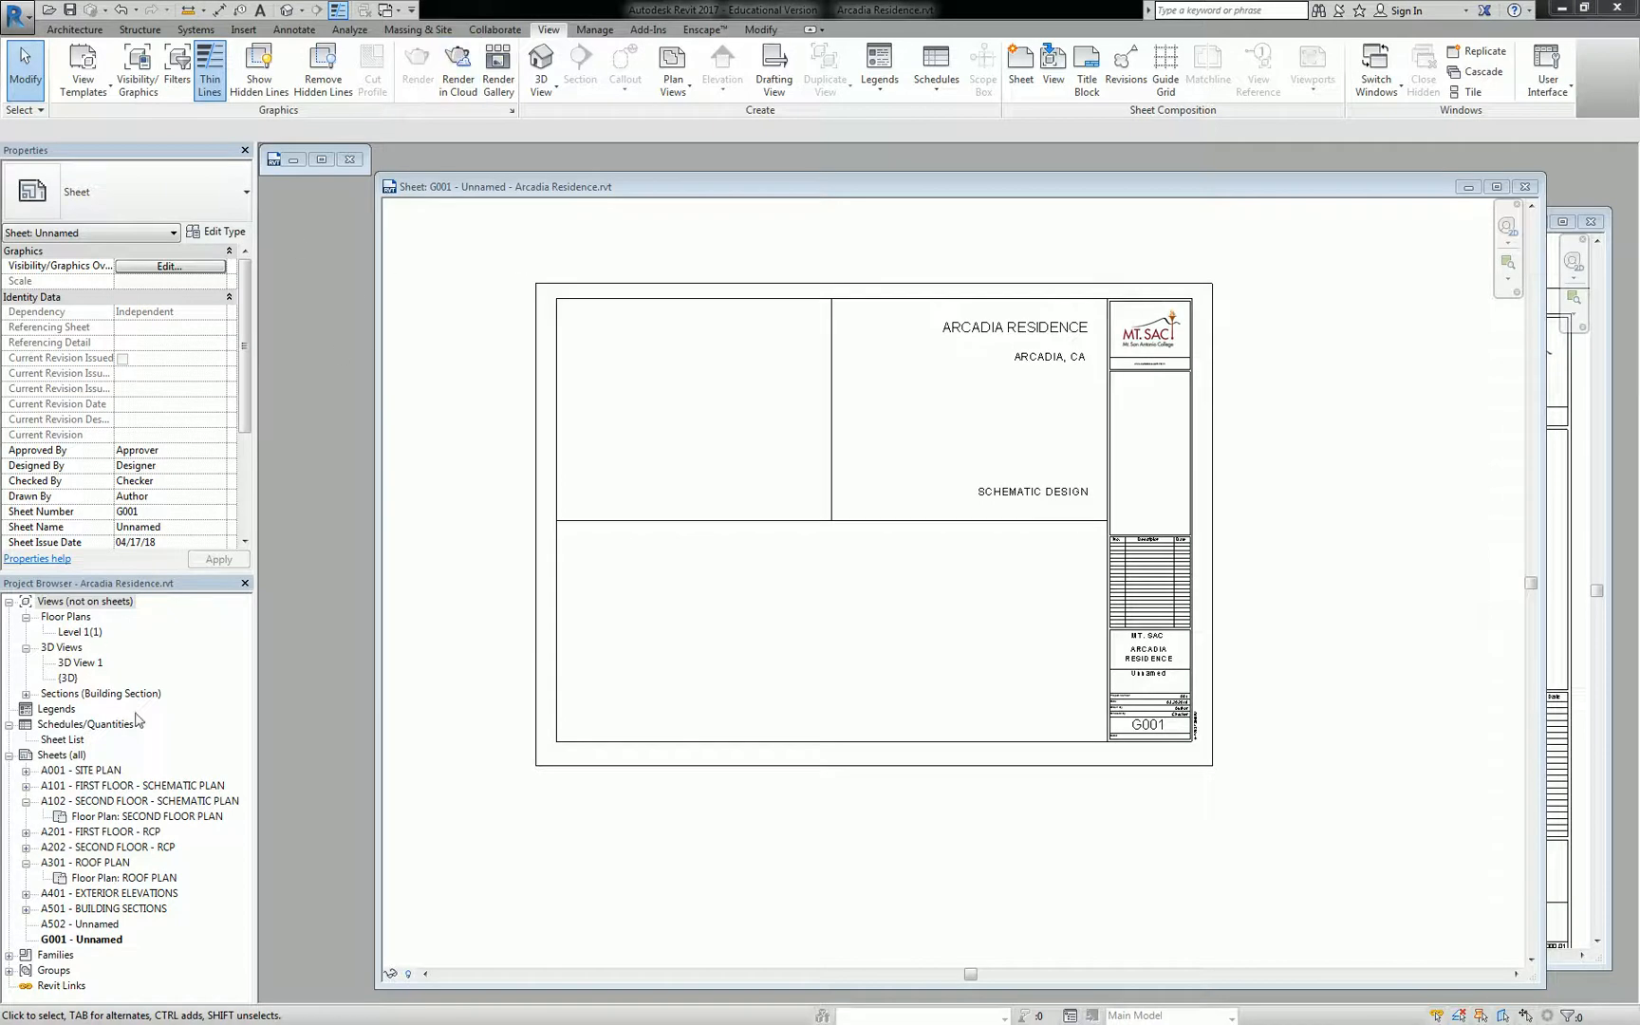
Open the Level 1(1) floor plan and place a camera southwest of the house, aimed diagonally across it to beyond the northeast corner.
{"action": "left_click", "coordinate": [96, 770]}
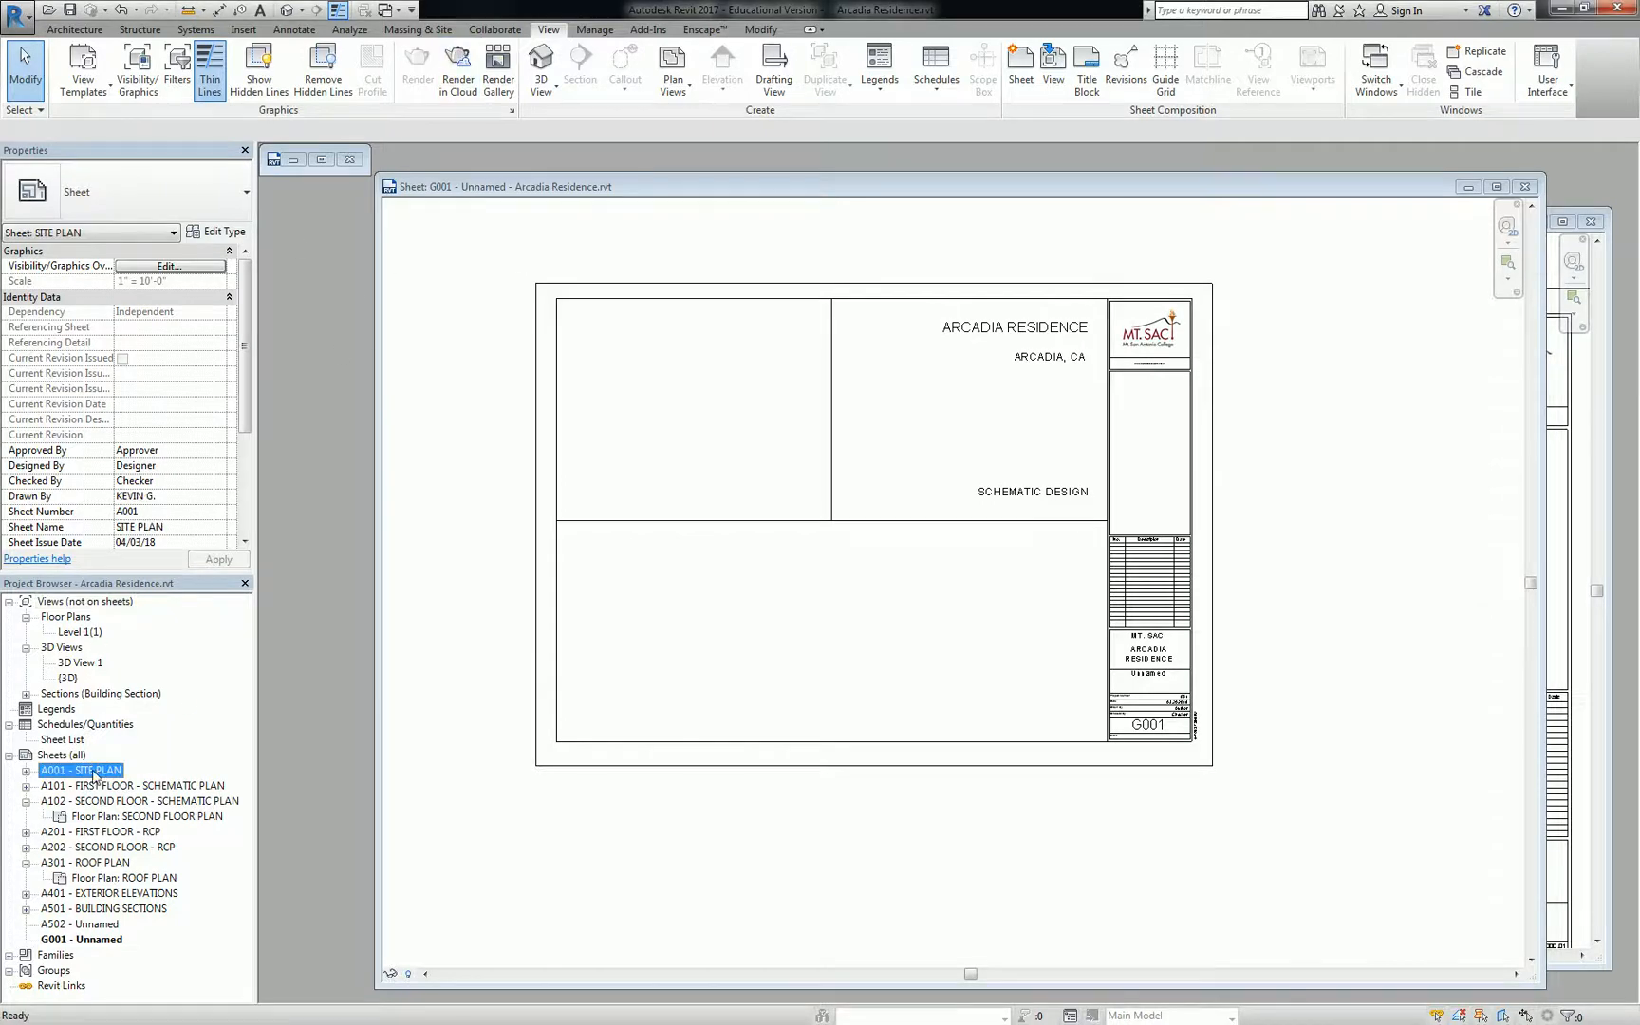
{"action": "double_click", "coordinate": [80, 632]}
{"action": "scroll", "coordinate": [812, 557], "scroll_direction": "down", "scroll_amount": 2}
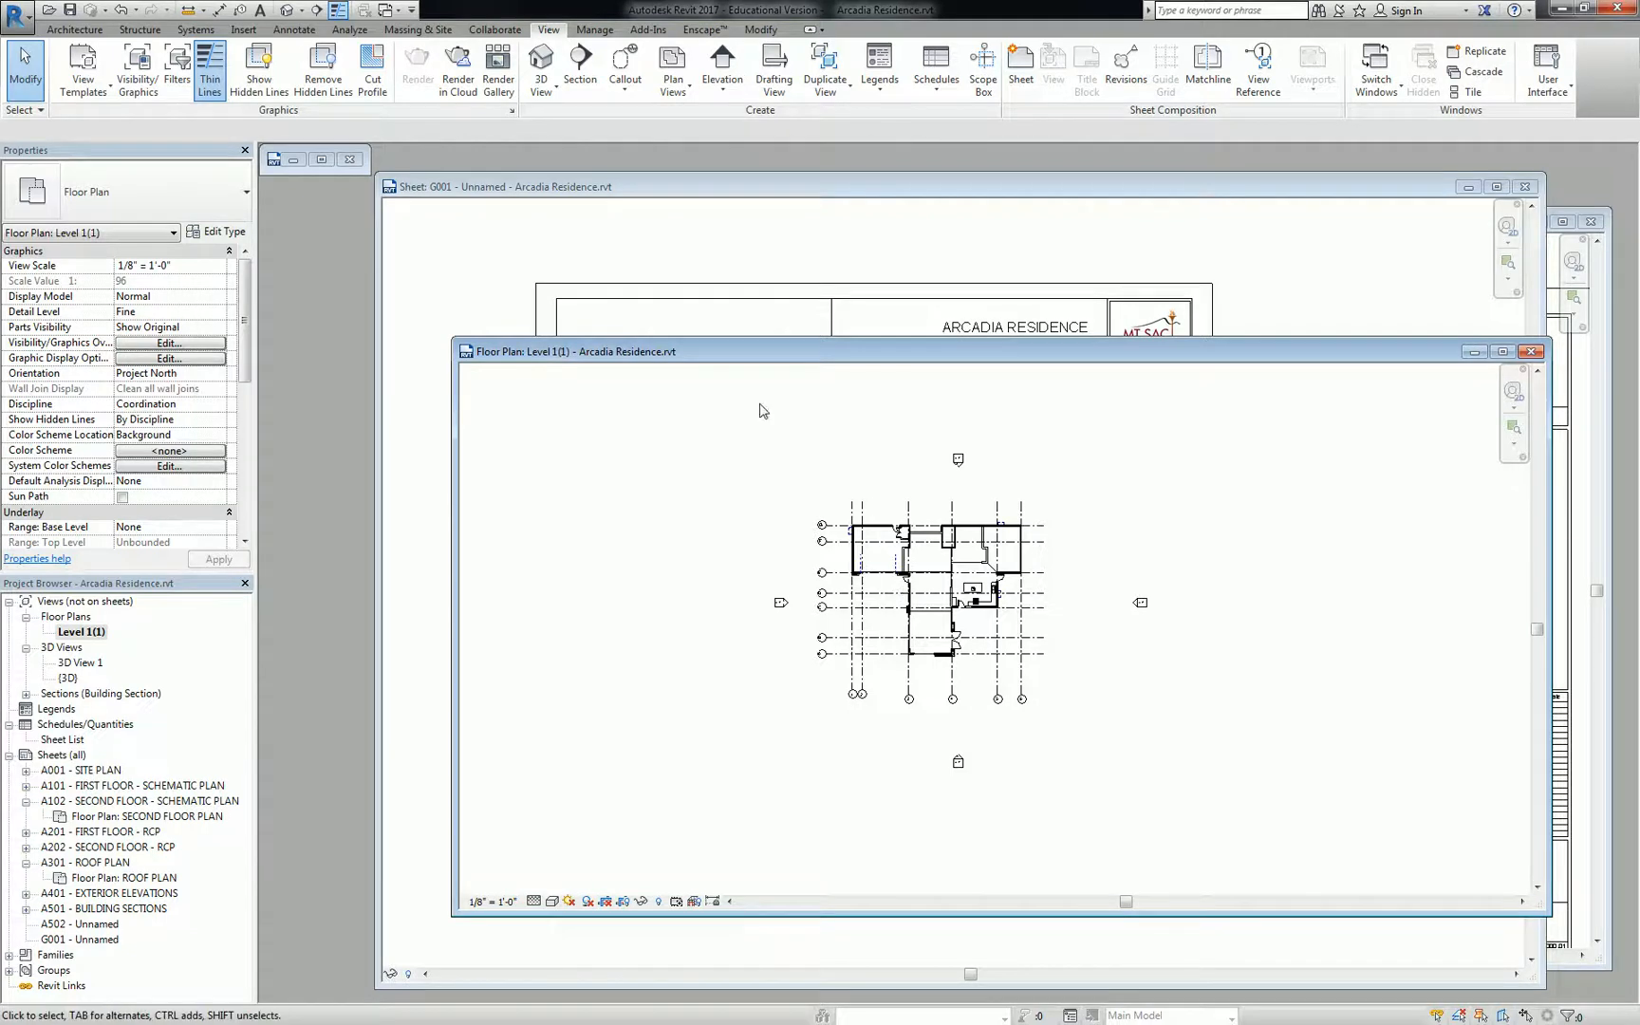
{"action": "left_click", "coordinate": [545, 95]}
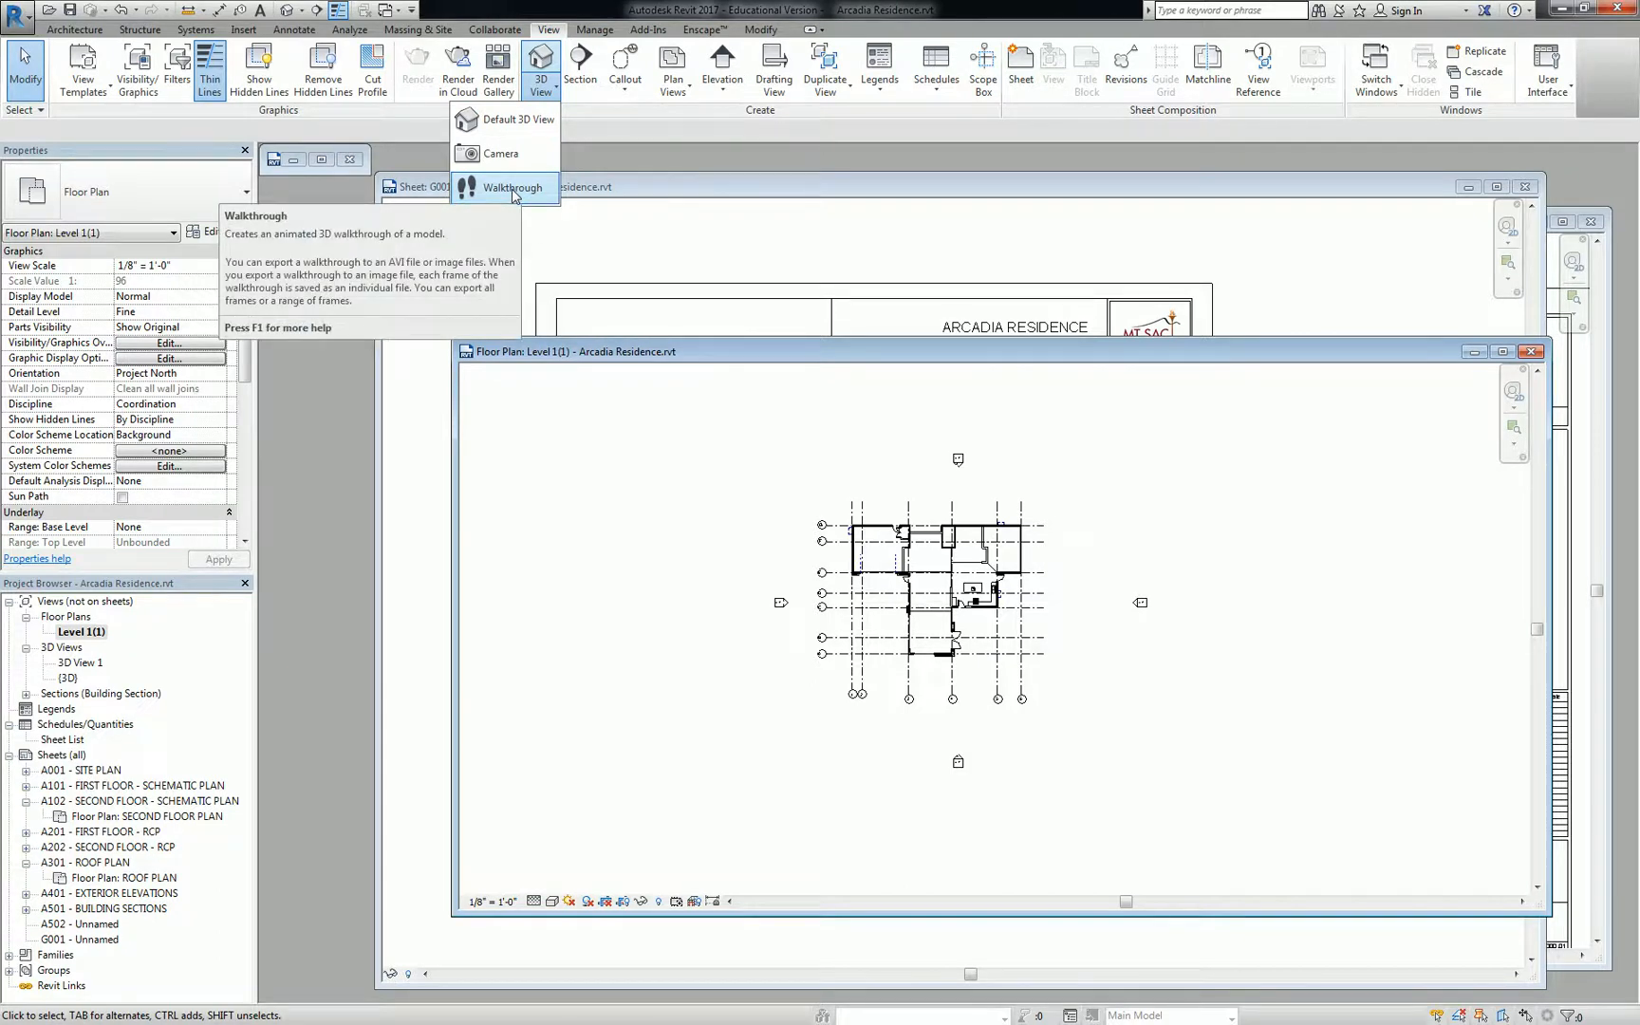
{"action": "left_click", "coordinate": [479, 156]}
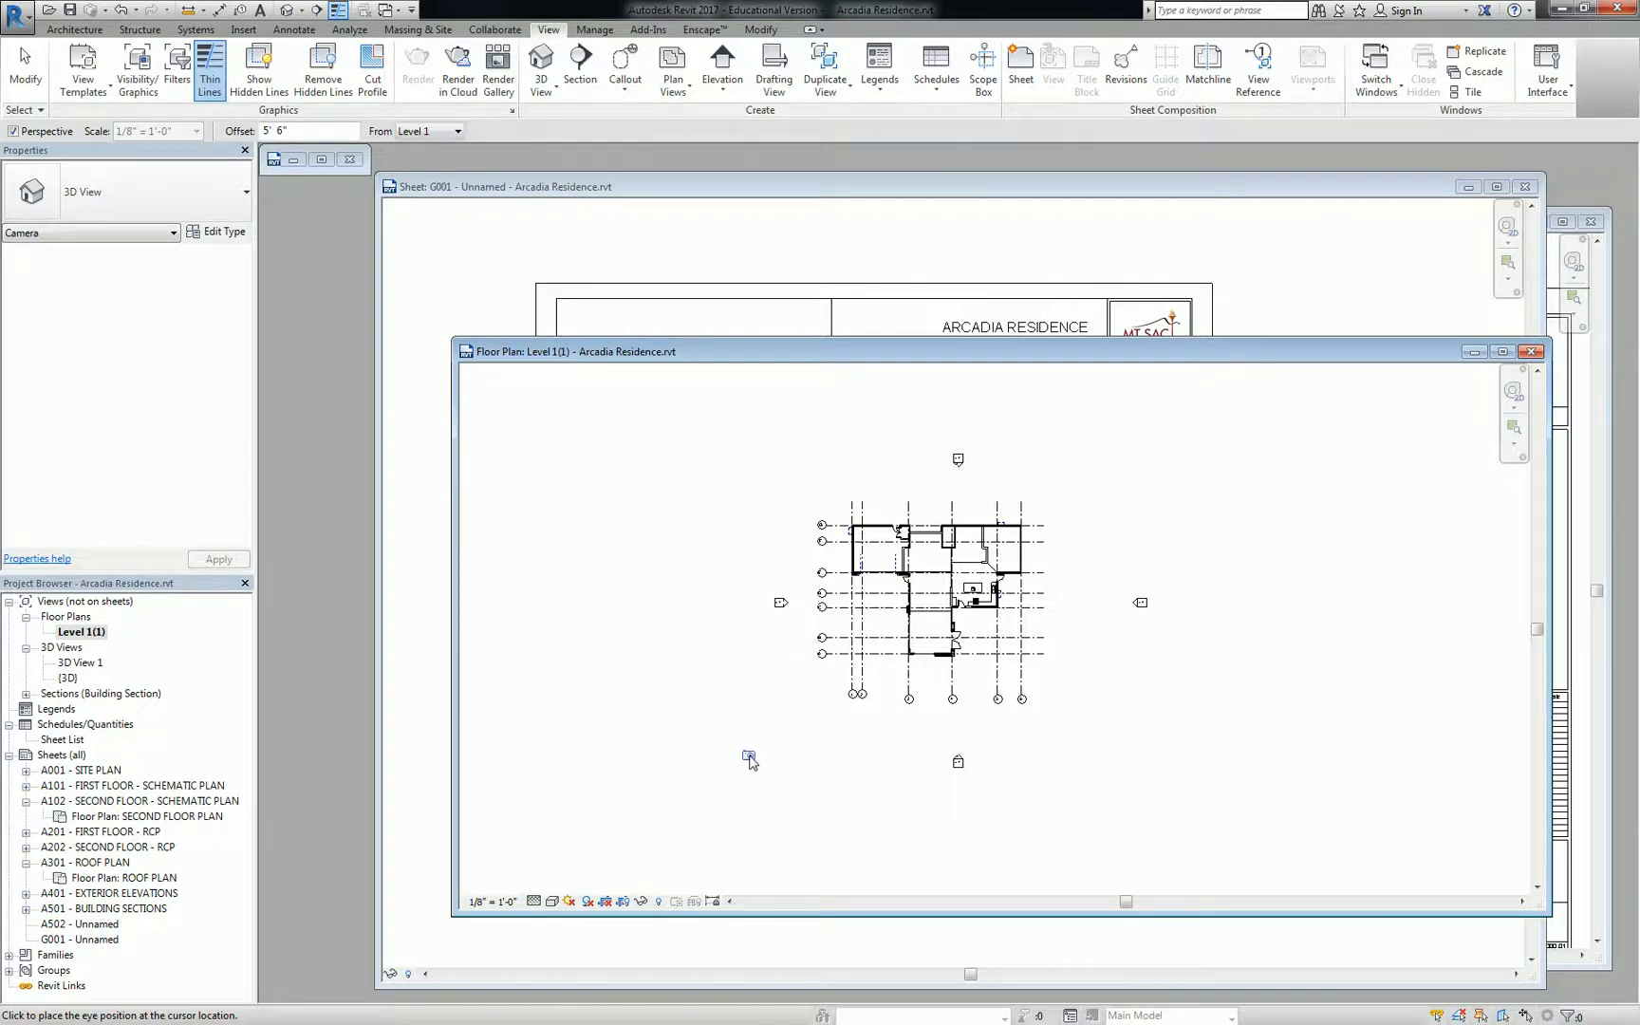
{"action": "left_click", "coordinate": [749, 755]}
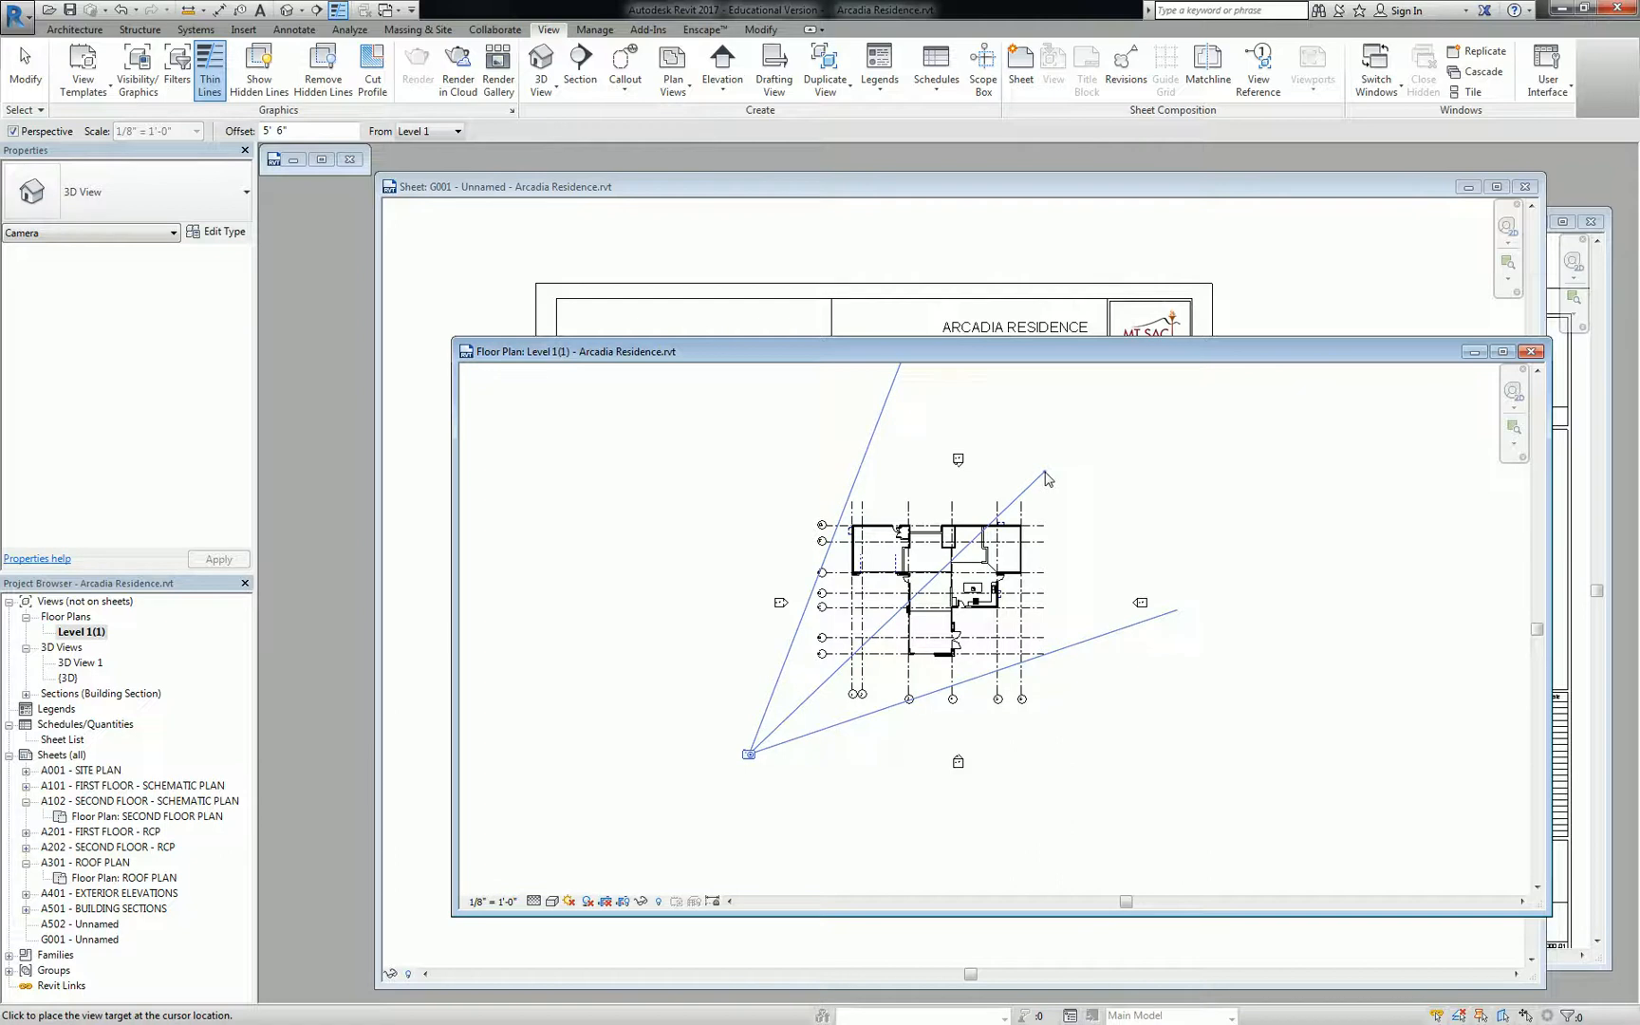
{"action": "left_click", "coordinate": [1041, 479]}
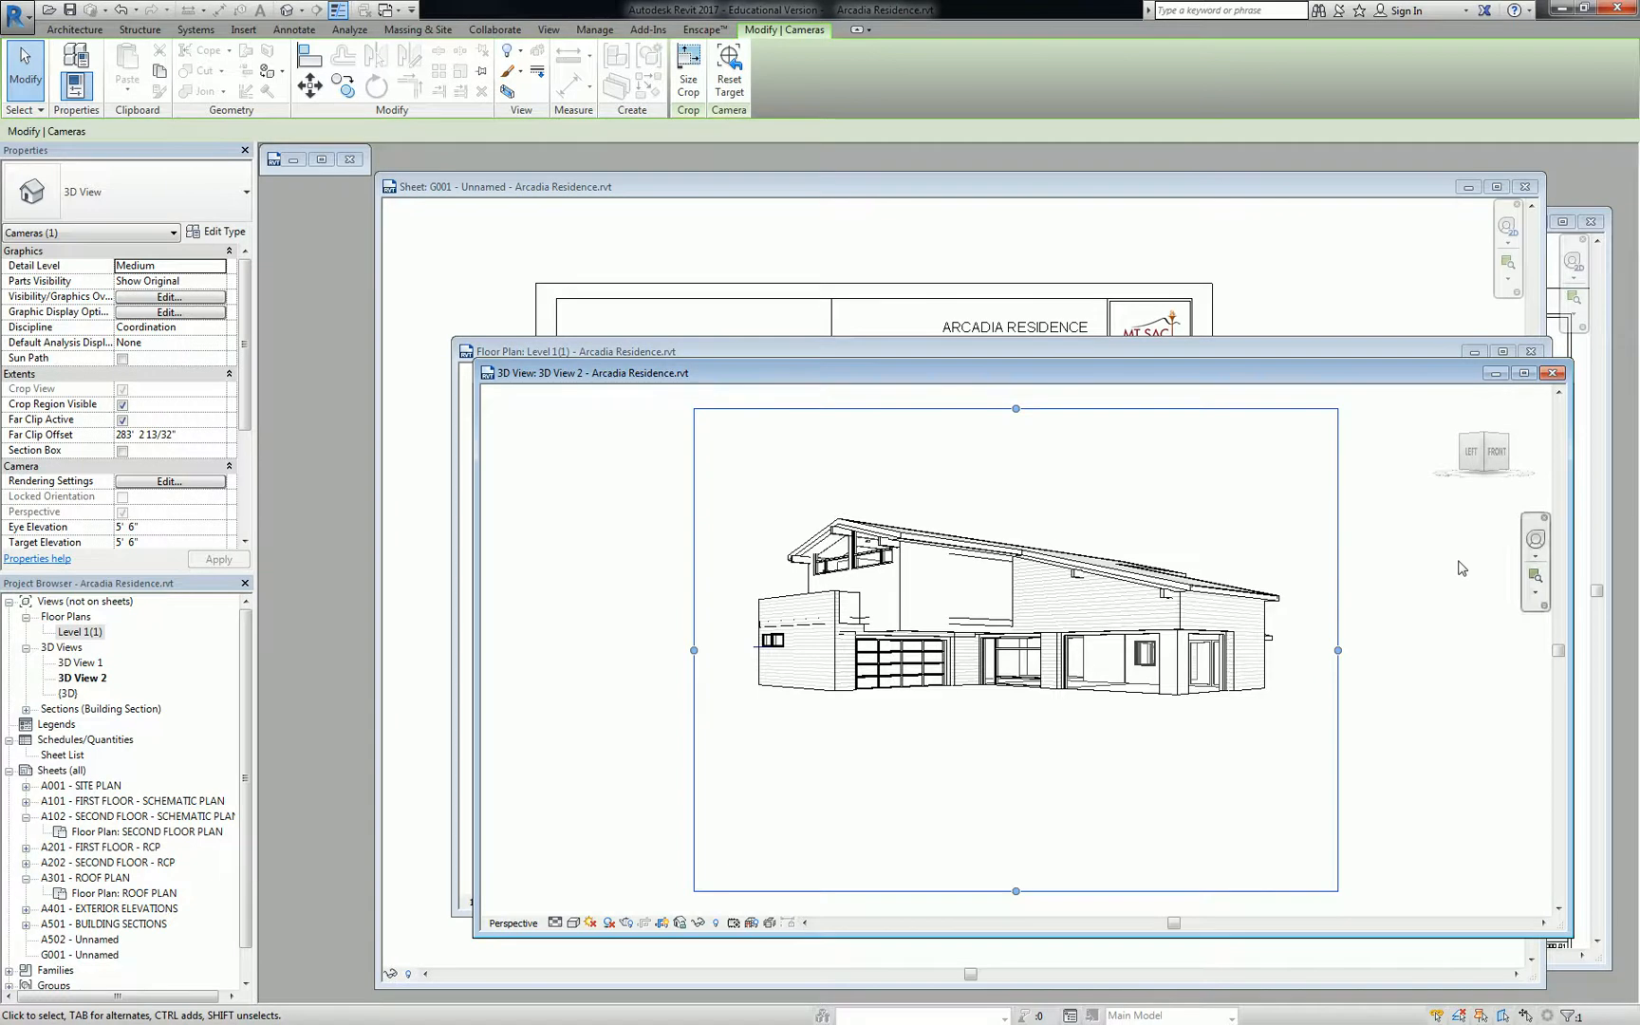
{"action": "left_click", "coordinate": [1439, 585]}
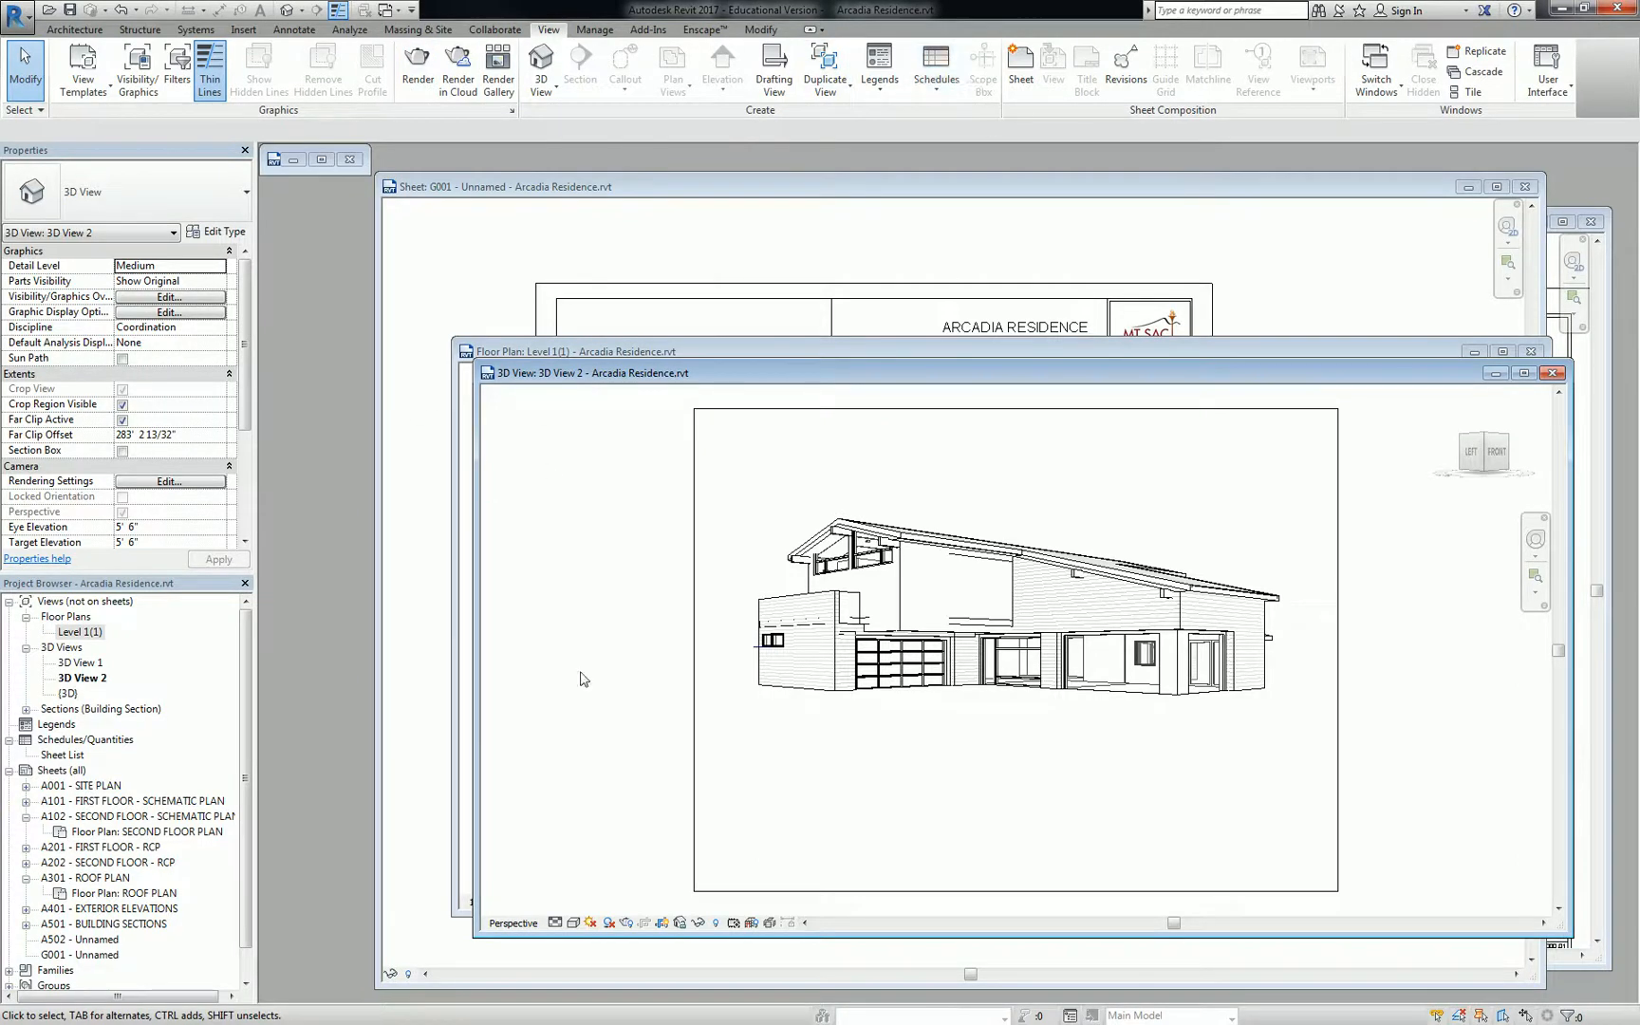
{"action": "left_click", "coordinate": [695, 665]}
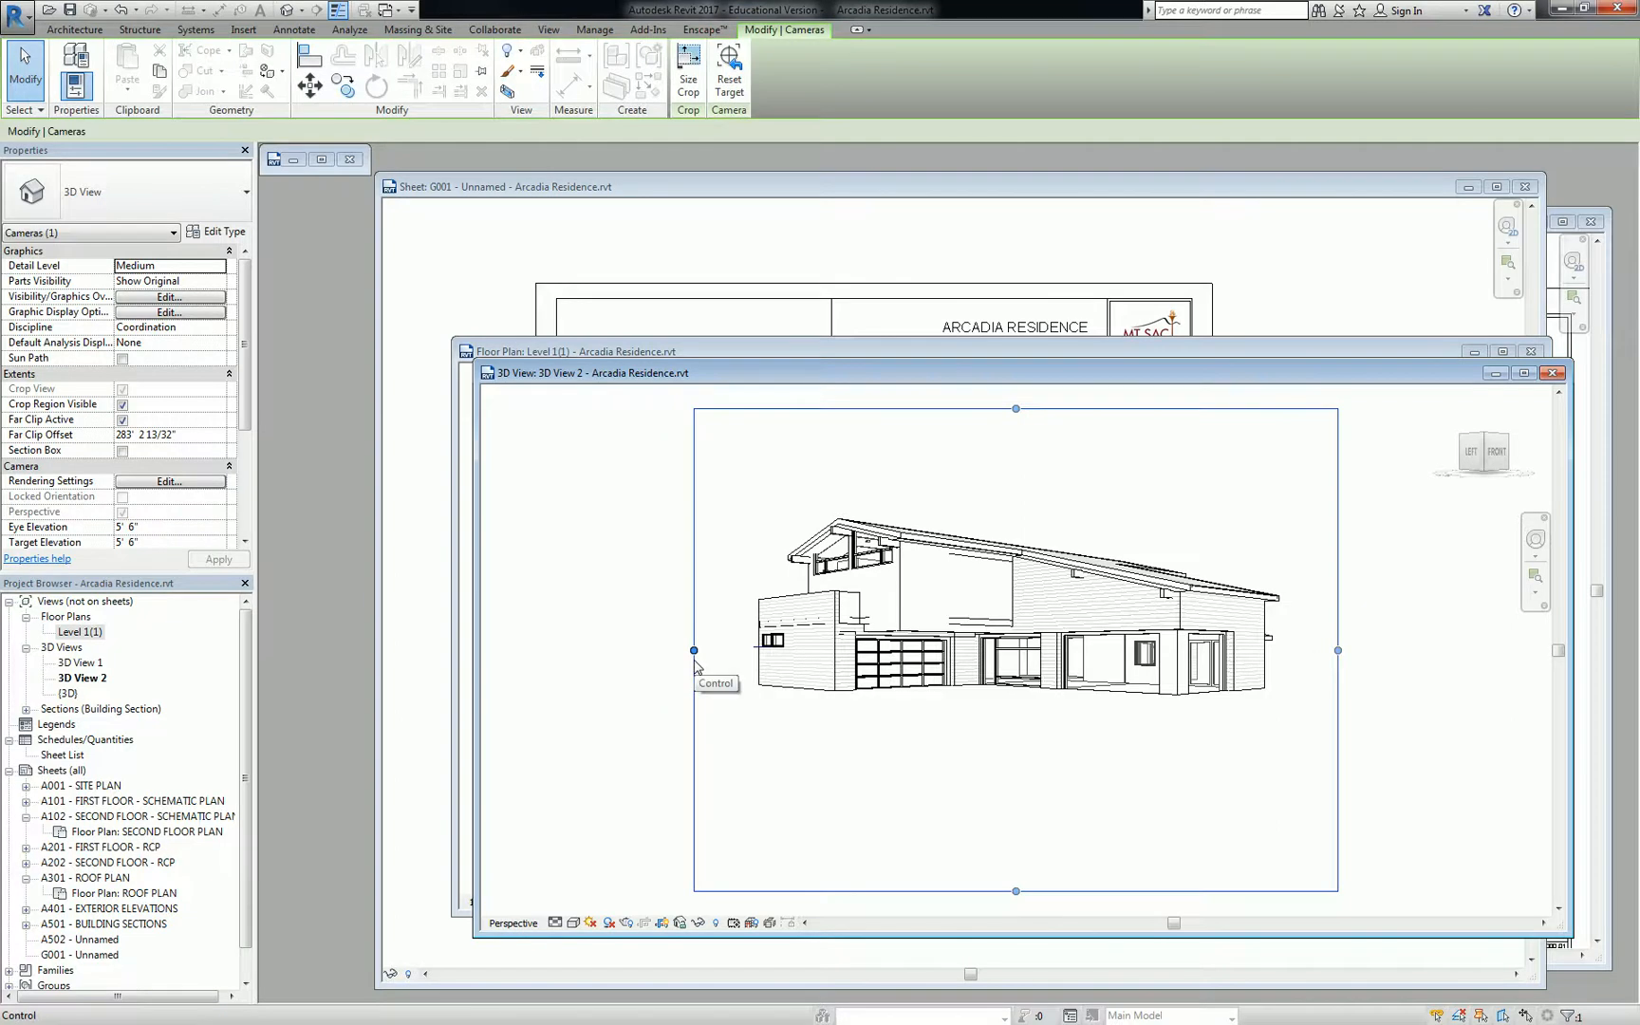
{"action": "left_click", "coordinate": [594, 588]}
{"action": "left_click", "coordinate": [218, 230]}
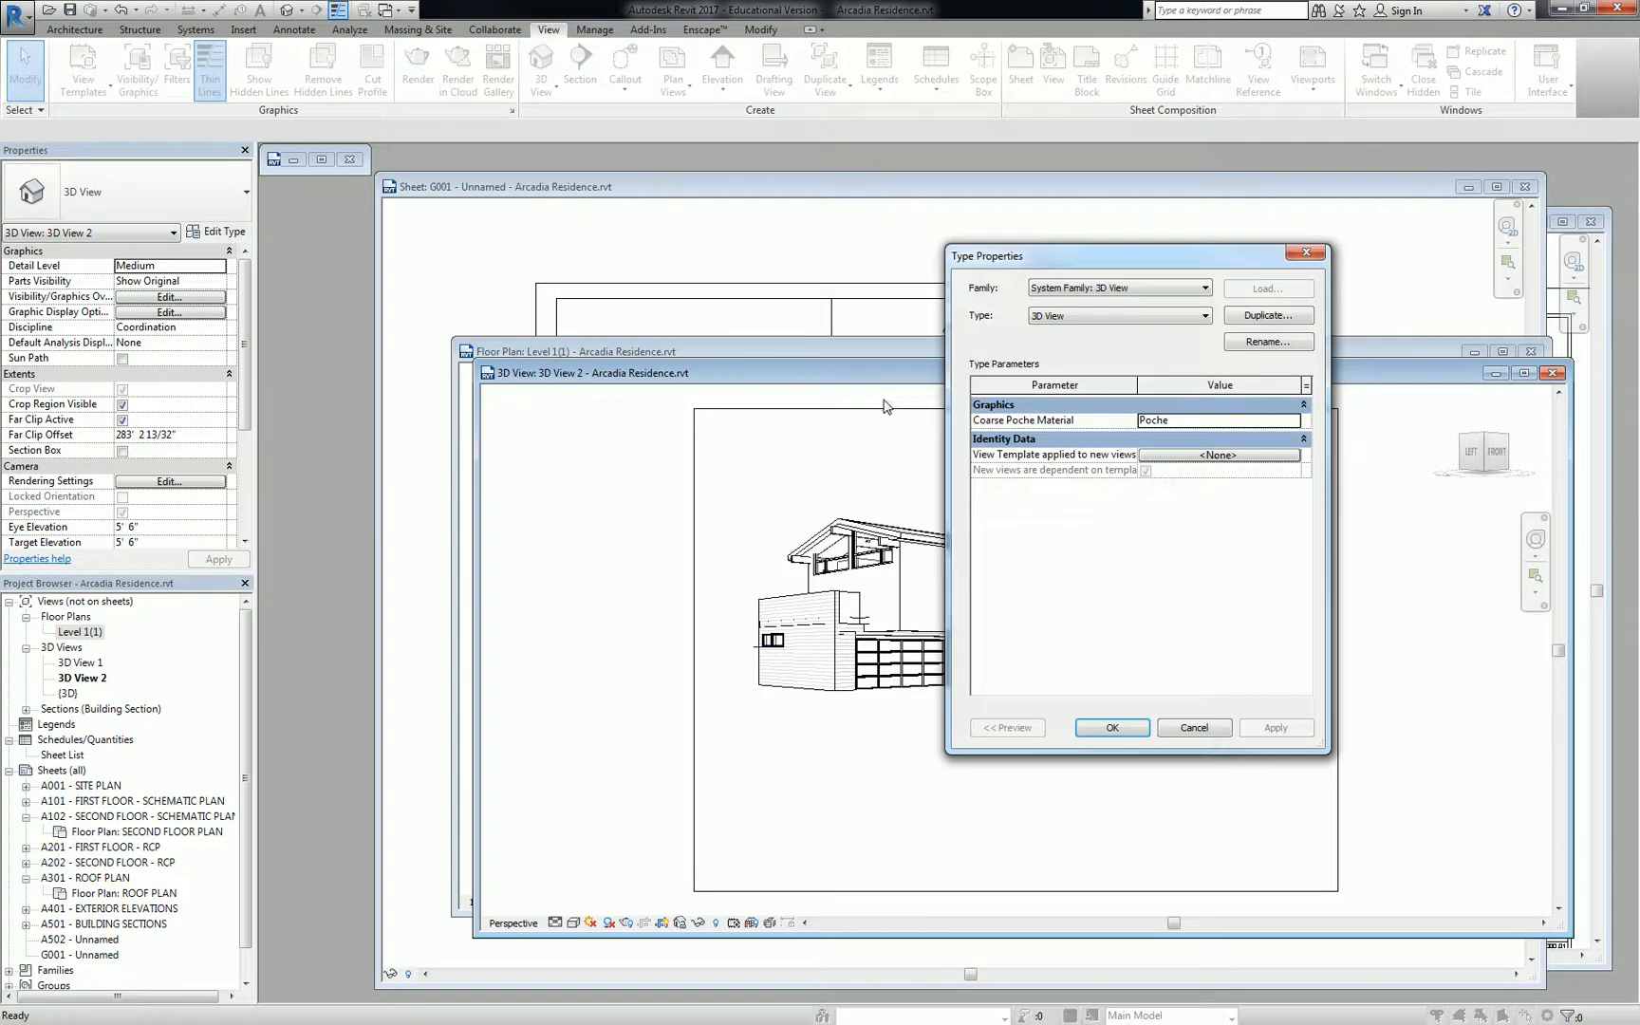
{"action": "left_click", "coordinate": [1304, 254]}
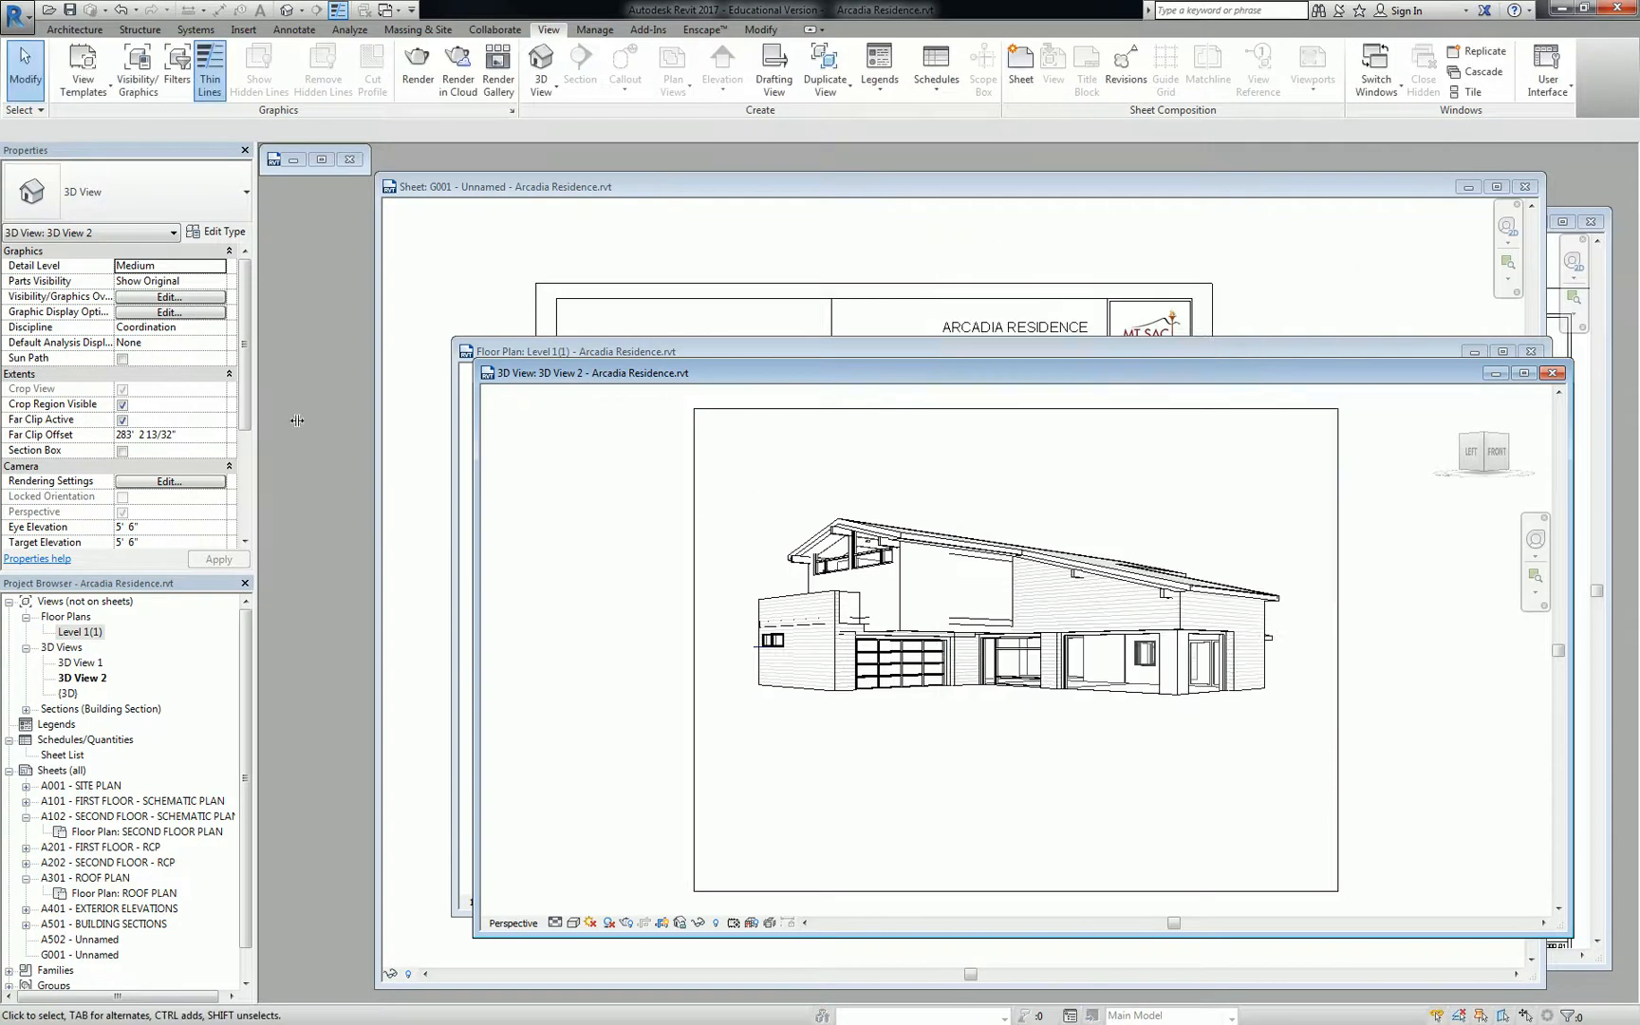
Set the camera's eye elevation to 3' 0" and its target elevation to 10' 0".
{"action": "left_click_drag", "start_coordinate": [249, 356], "coordinate": [271, 403]}
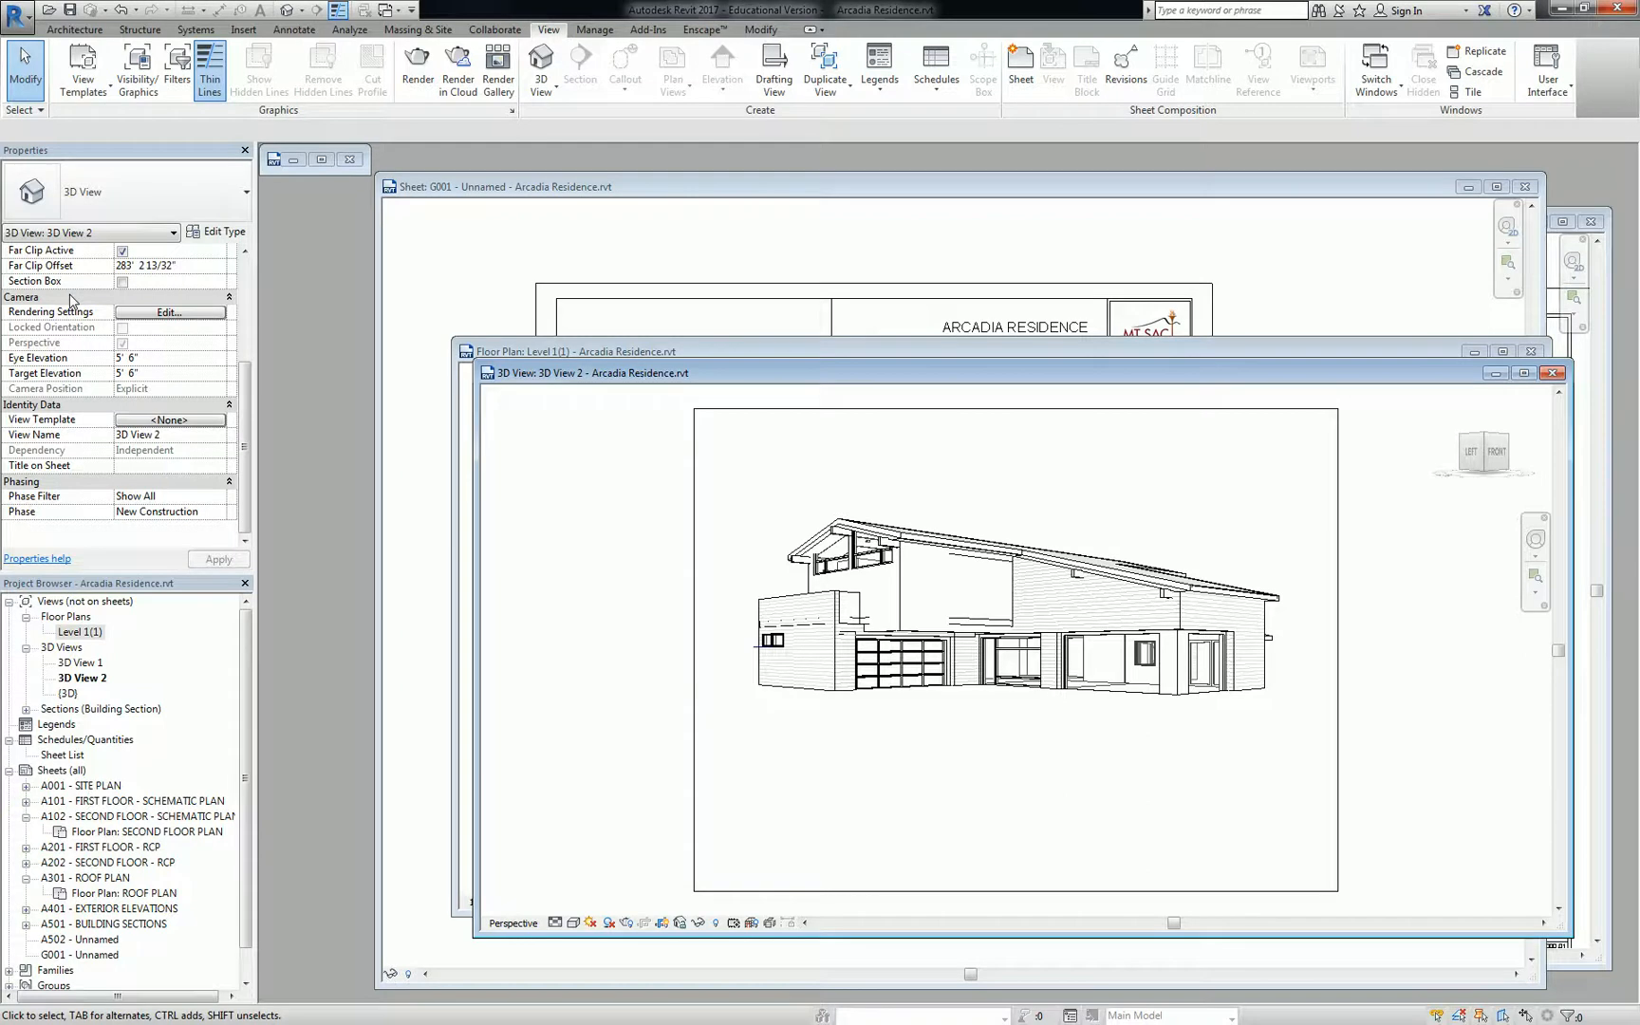
{"action": "left_click", "coordinate": [171, 357]}
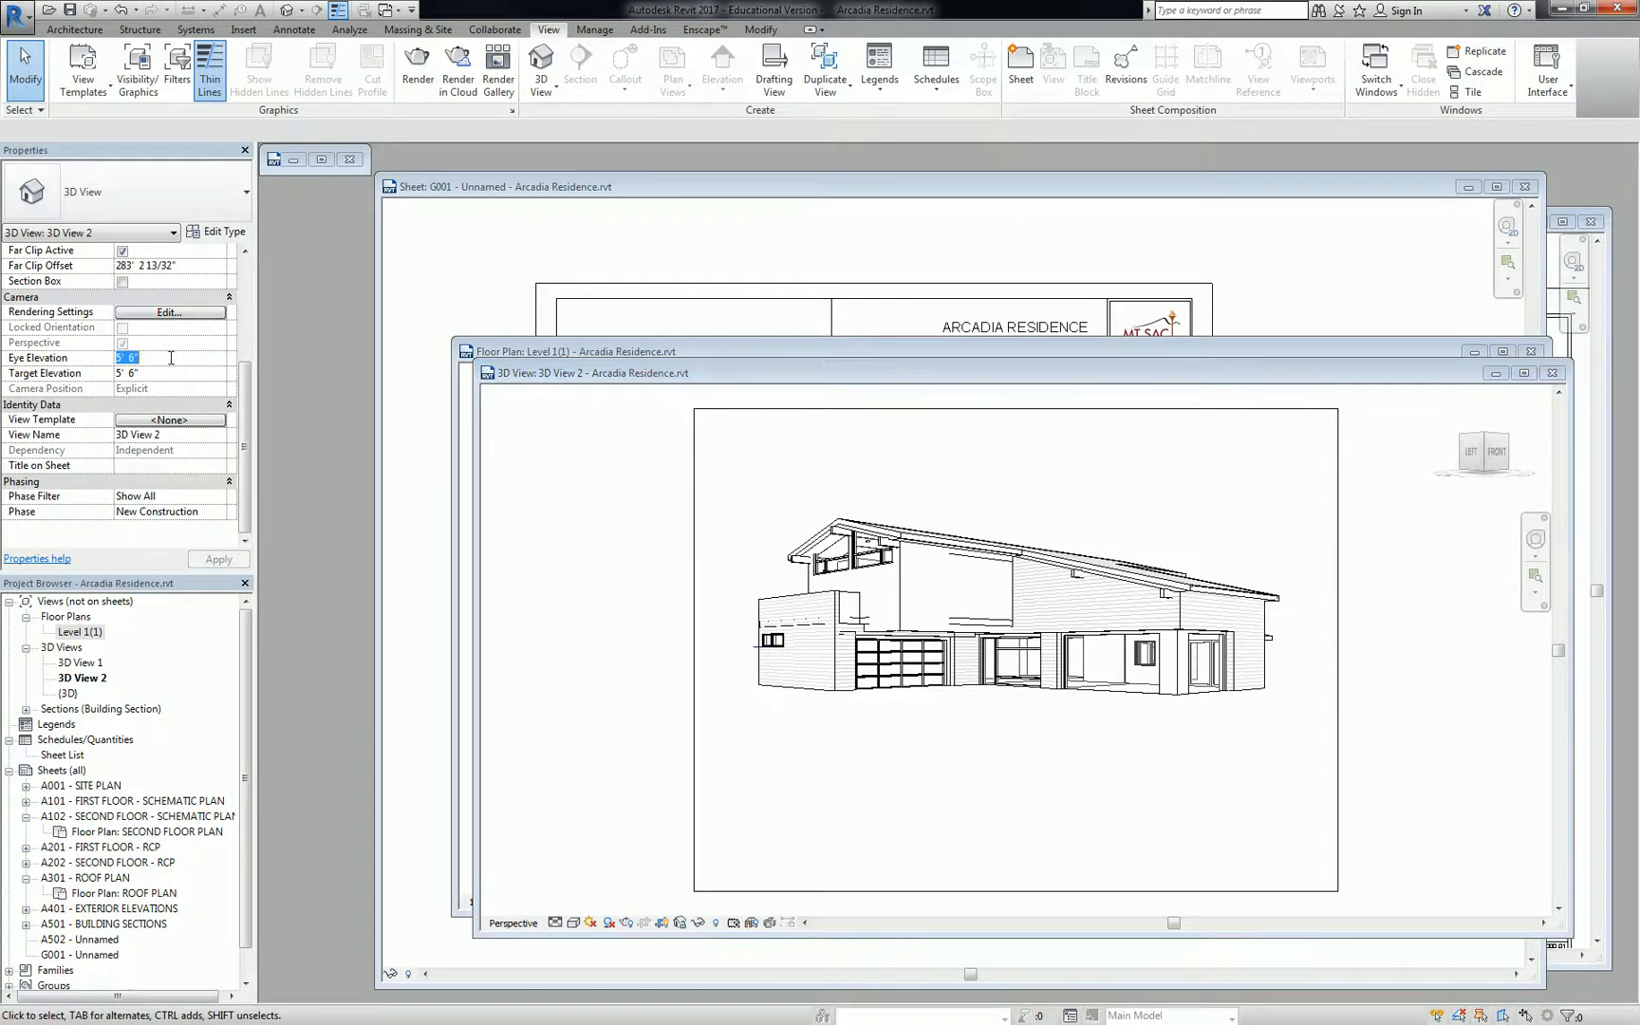
{"action": "type", "text": "3"}
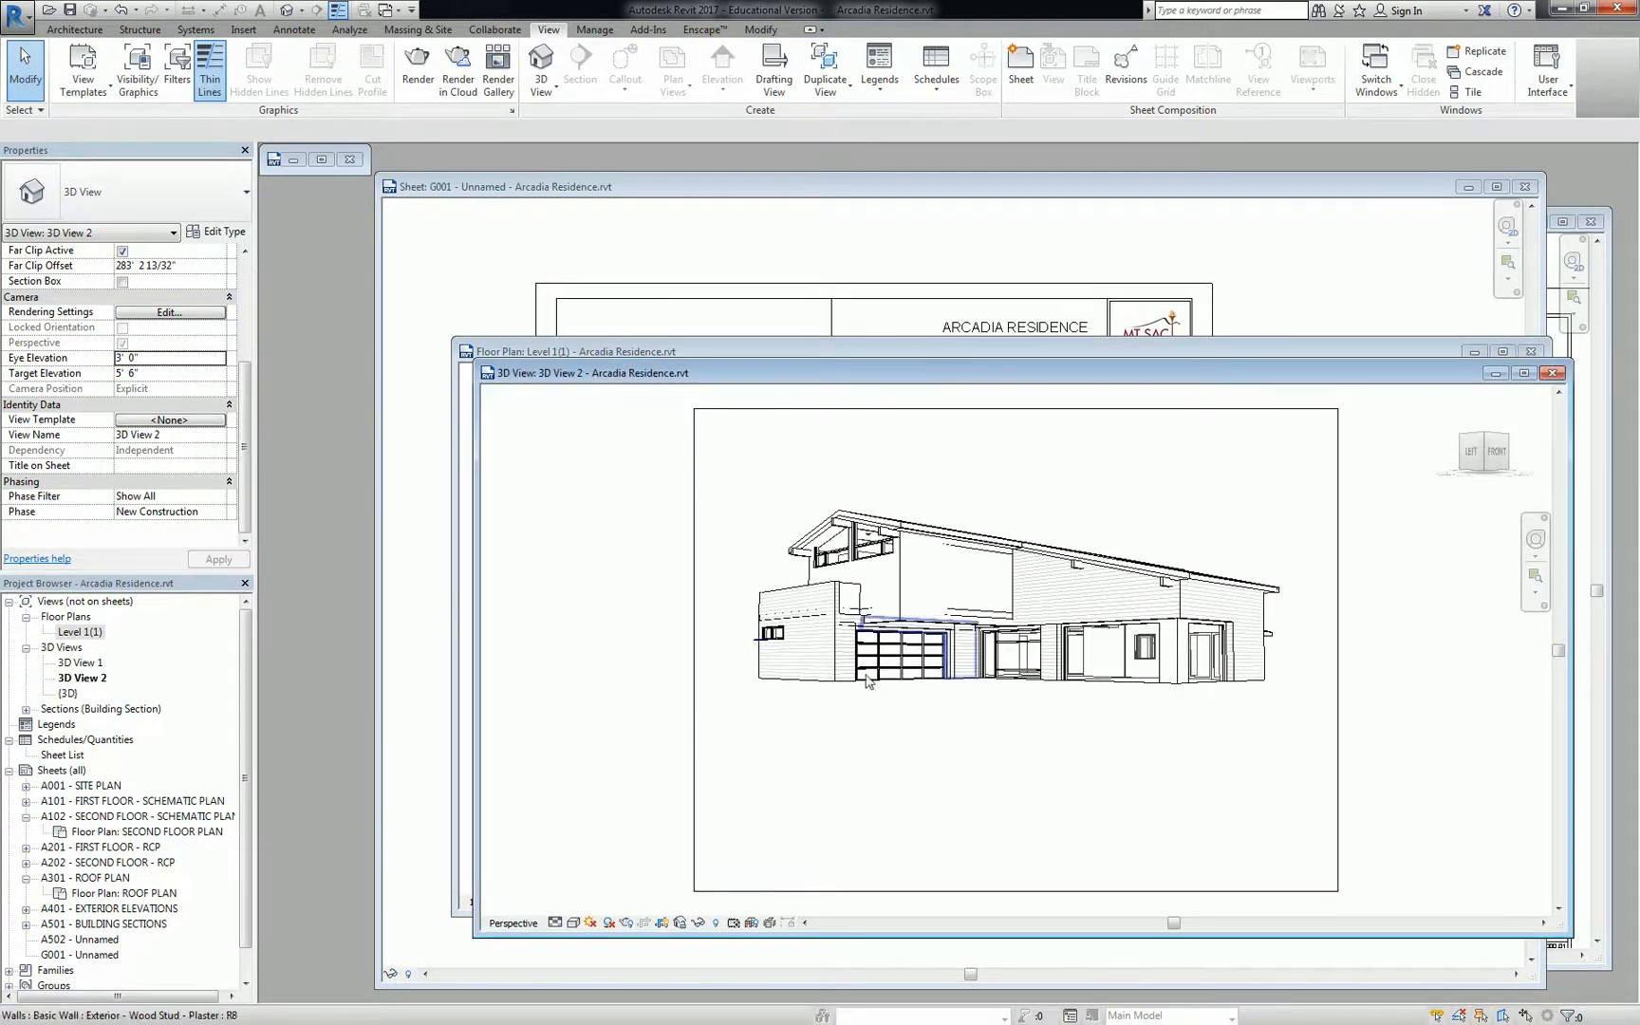
{"action": "left_click", "coordinate": [158, 372]}
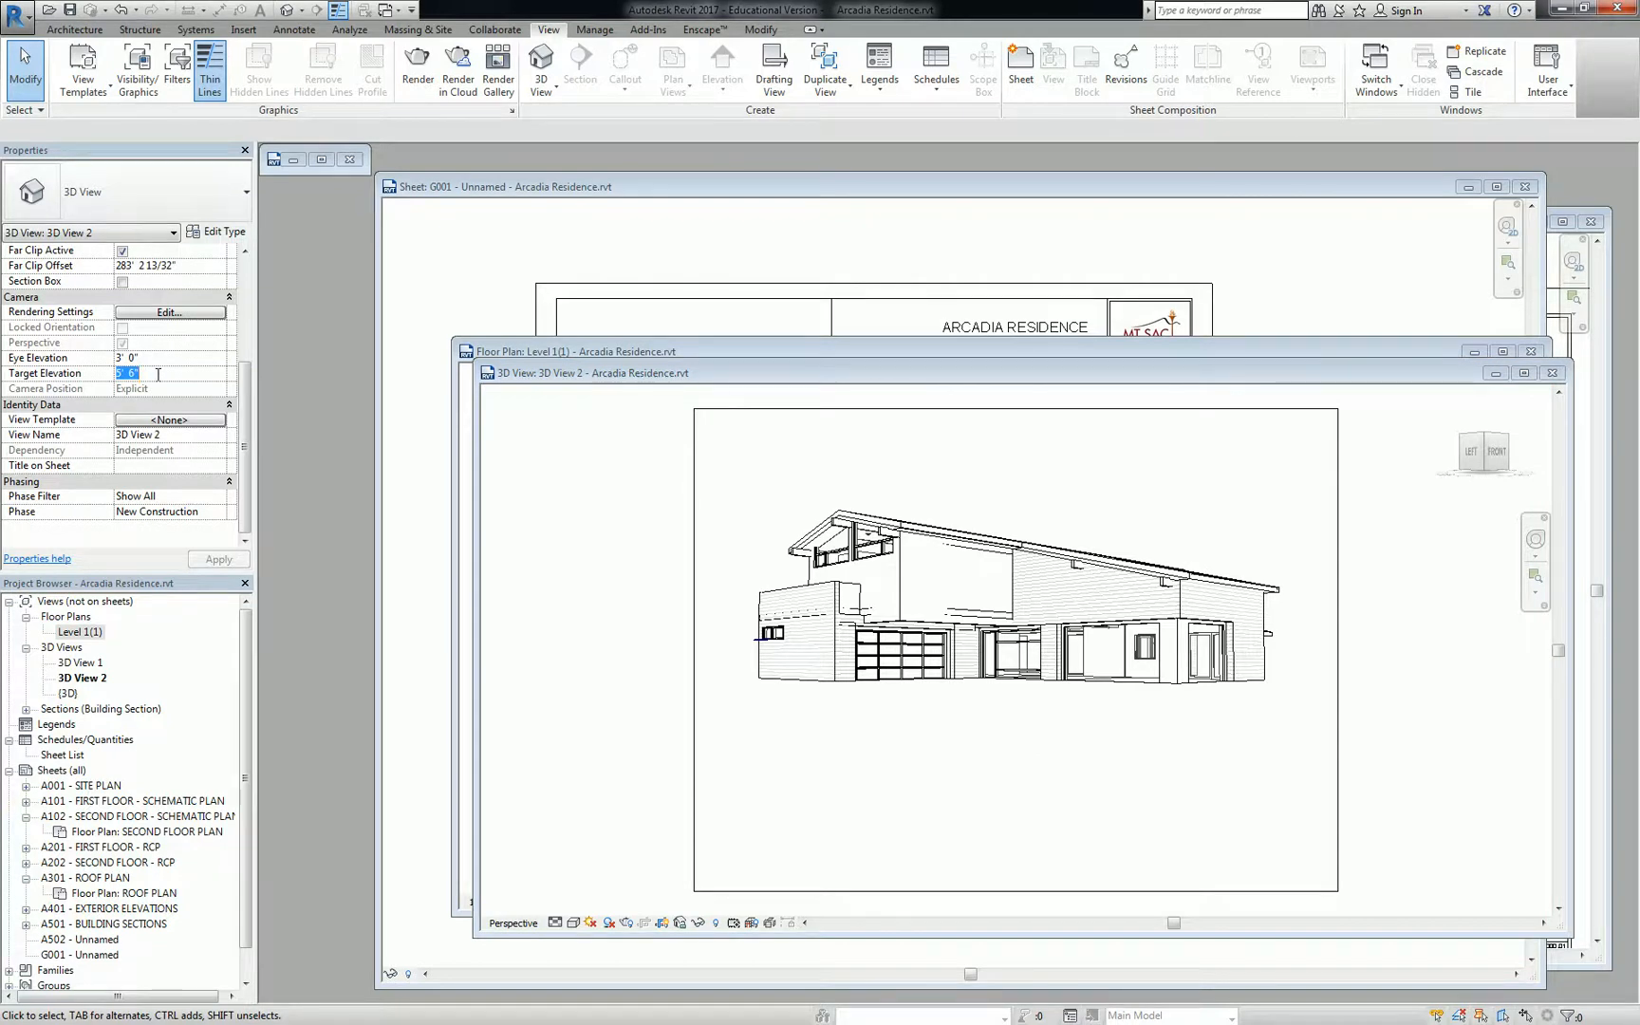
{"action": "type", "text": "10"}
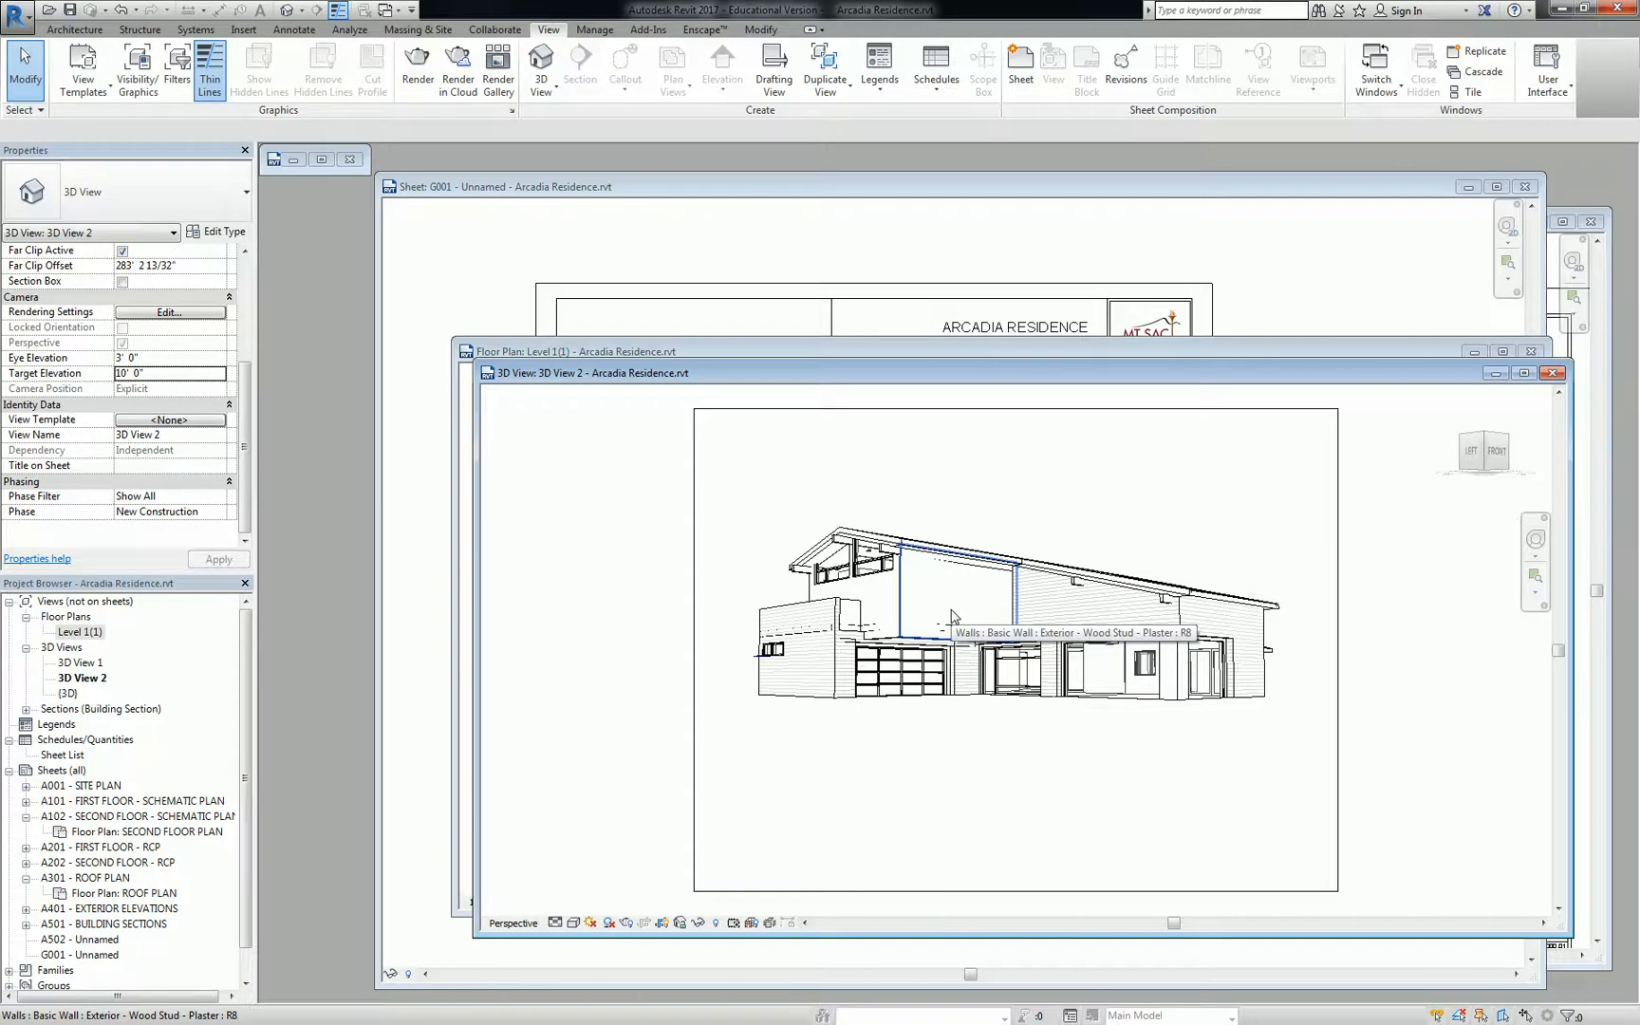
Orbit the camera slightly around the house using the SteeringWheels.
{"action": "left_click", "coordinate": [1537, 540]}
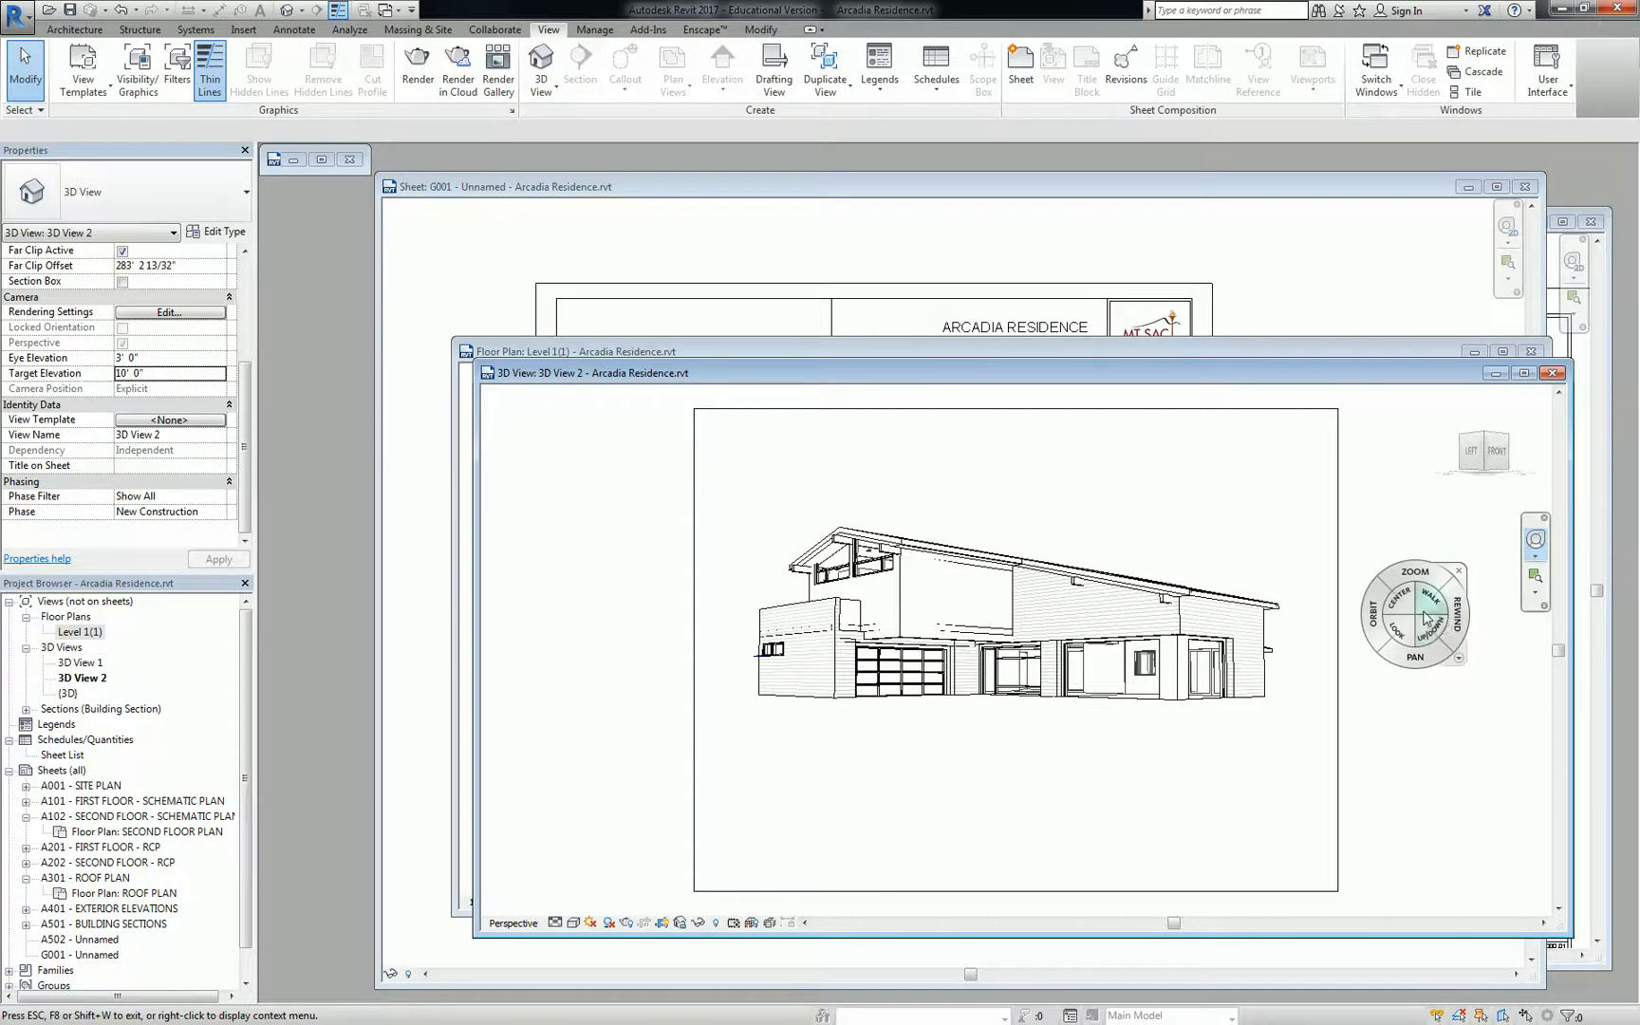
{"action": "left_click", "coordinate": [1413, 574]}
{"action": "left_click_drag", "start_coordinate": [1413, 577], "coordinate": [1412, 581]}
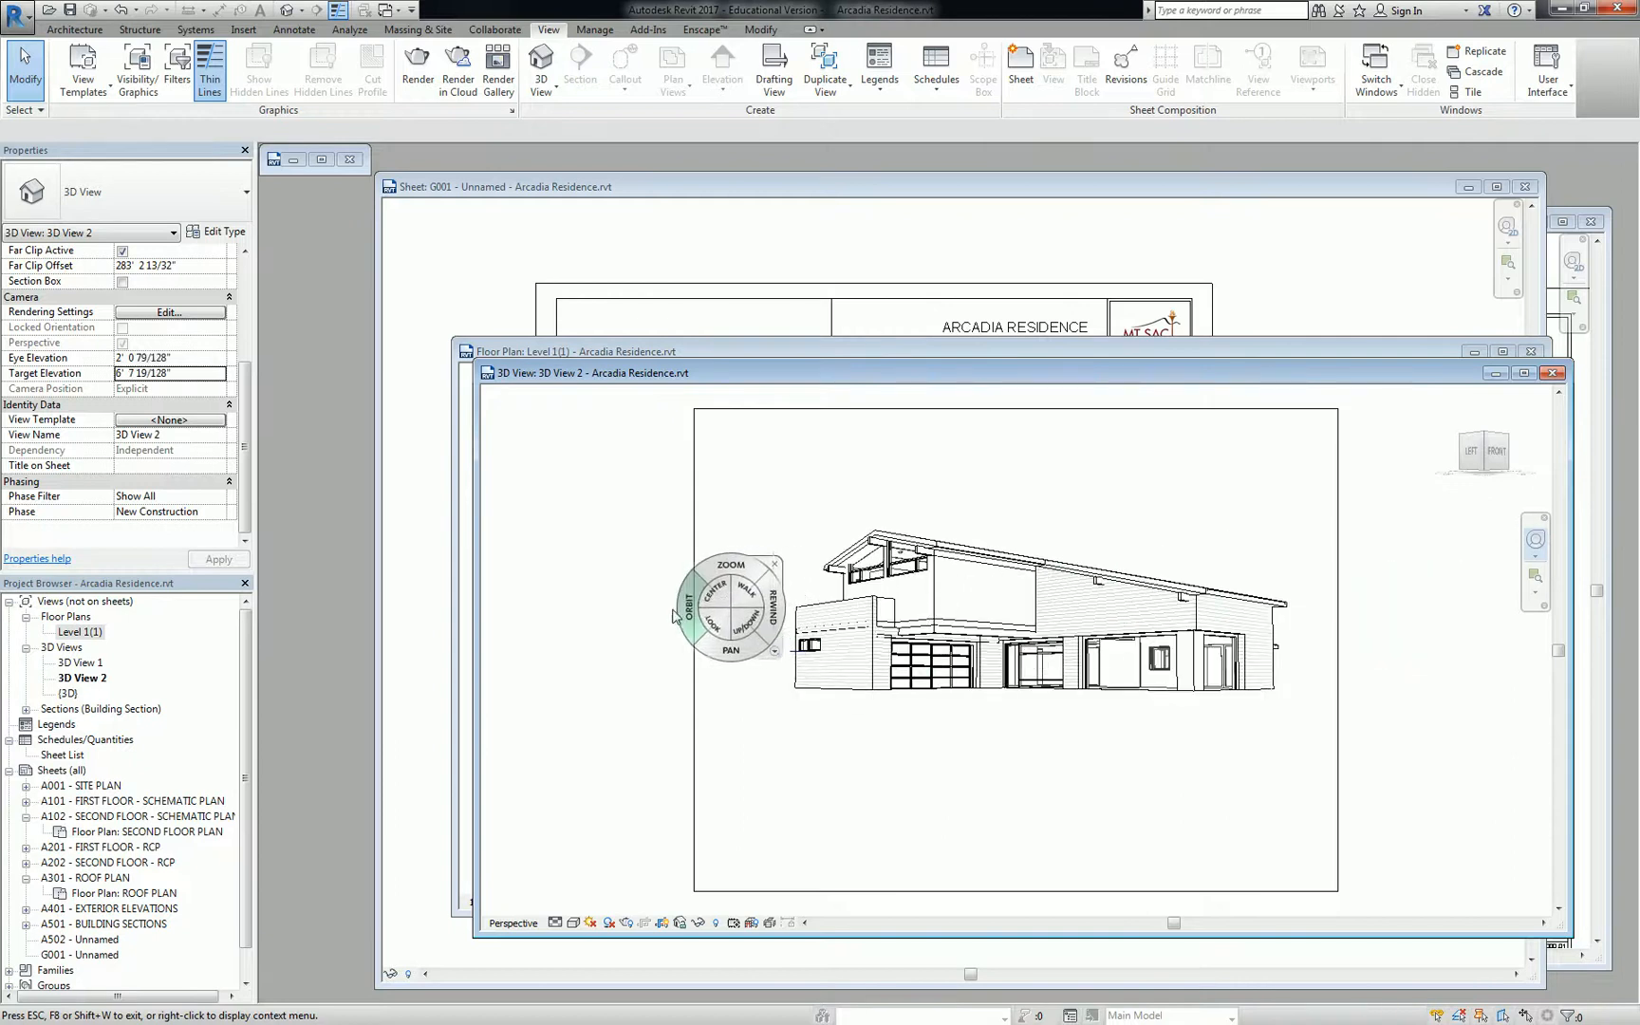
{"action": "mouse_move", "coordinate": [655, 603]}
{"action": "left_mouse_down"}
{"action": "mouse_move", "coordinate": [659, 556]}
{"action": "mouse_move", "coordinate": [673, 586]}
{"action": "left_mouse_up"}
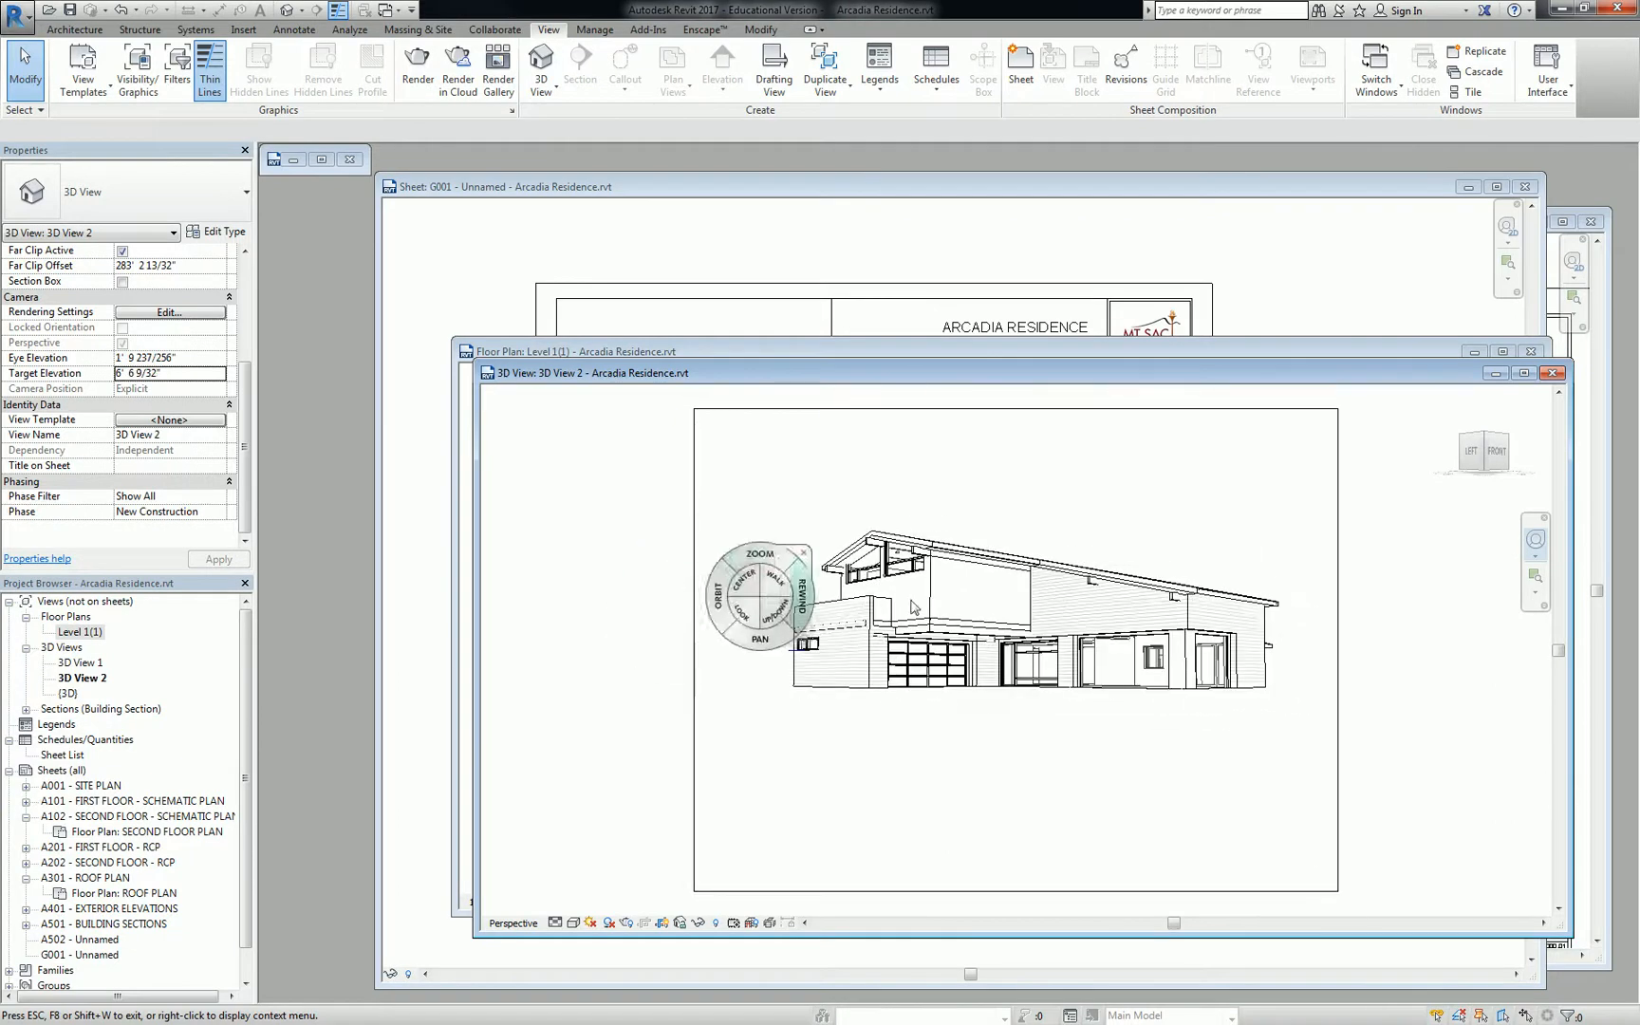
{"action": "mouse_move", "coordinate": [1384, 576]}
{"action": "left_mouse_down"}
{"action": "mouse_move", "coordinate": [1380, 754]}
{"action": "mouse_move", "coordinate": [1389, 529]}
{"action": "mouse_move", "coordinate": [1391, 895]}
{"action": "mouse_move", "coordinate": [1366, 741]}
{"action": "left_mouse_up"}
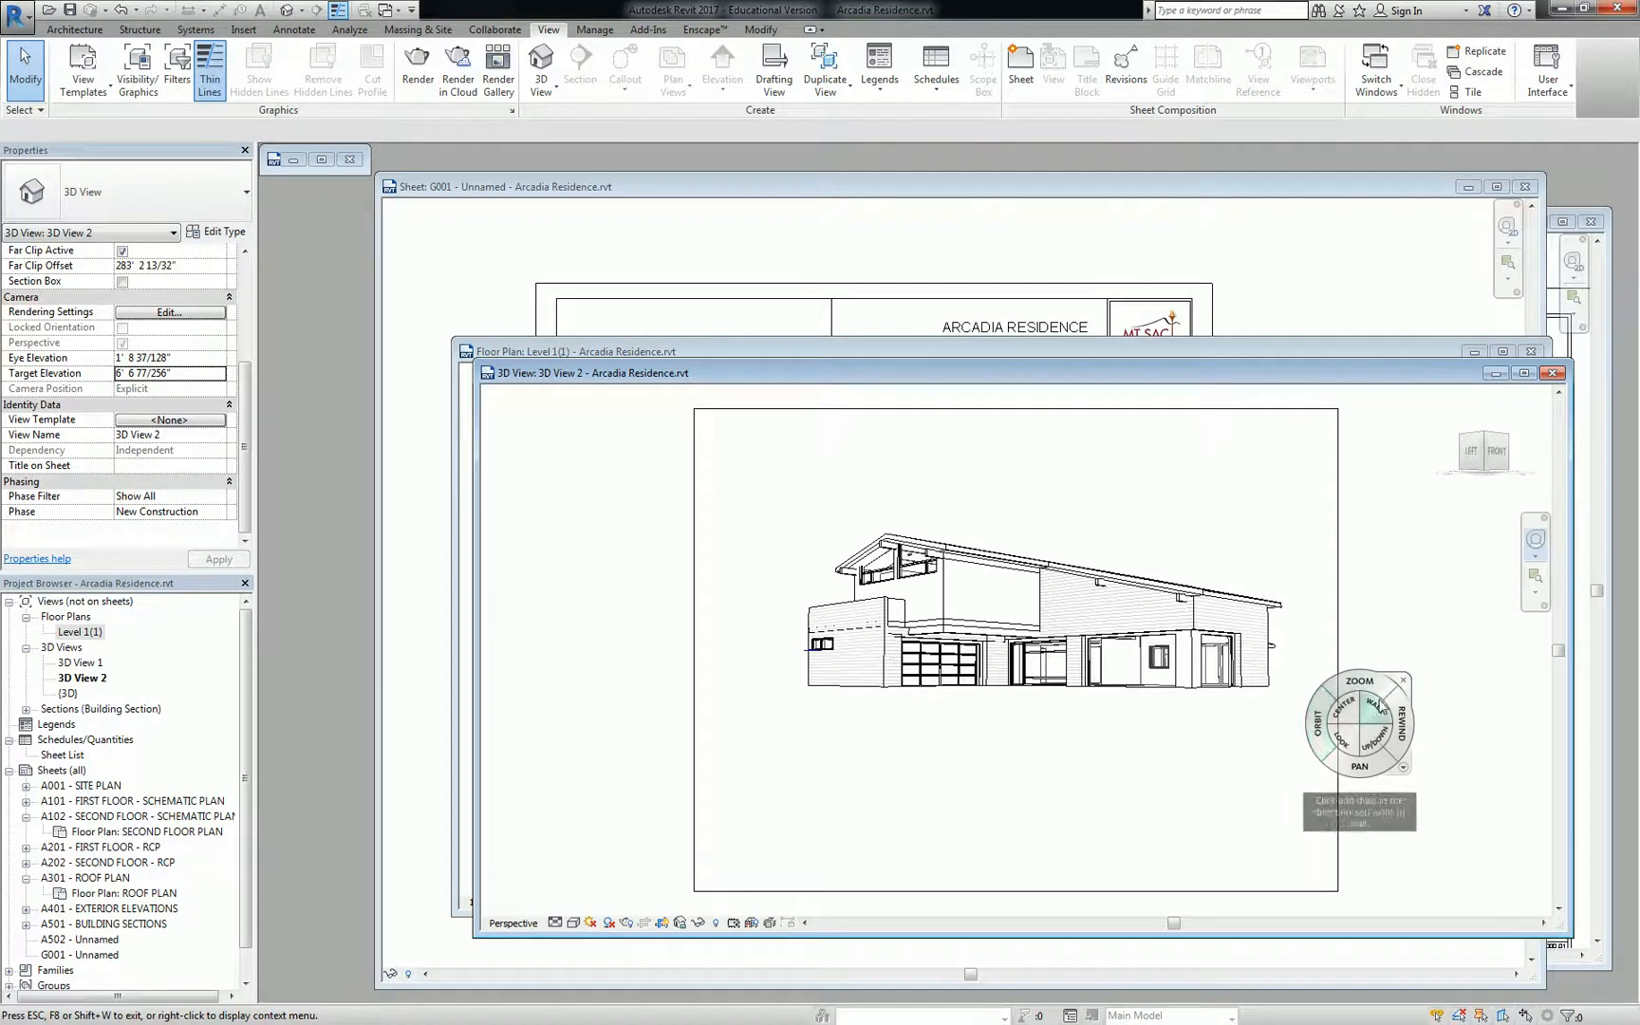
Walk the camera close to the garage and entry, and raise it to an eye elevation of about 4' 10".
{"action": "left_click_drag", "start_coordinate": [1376, 704], "coordinate": [989, 838]}
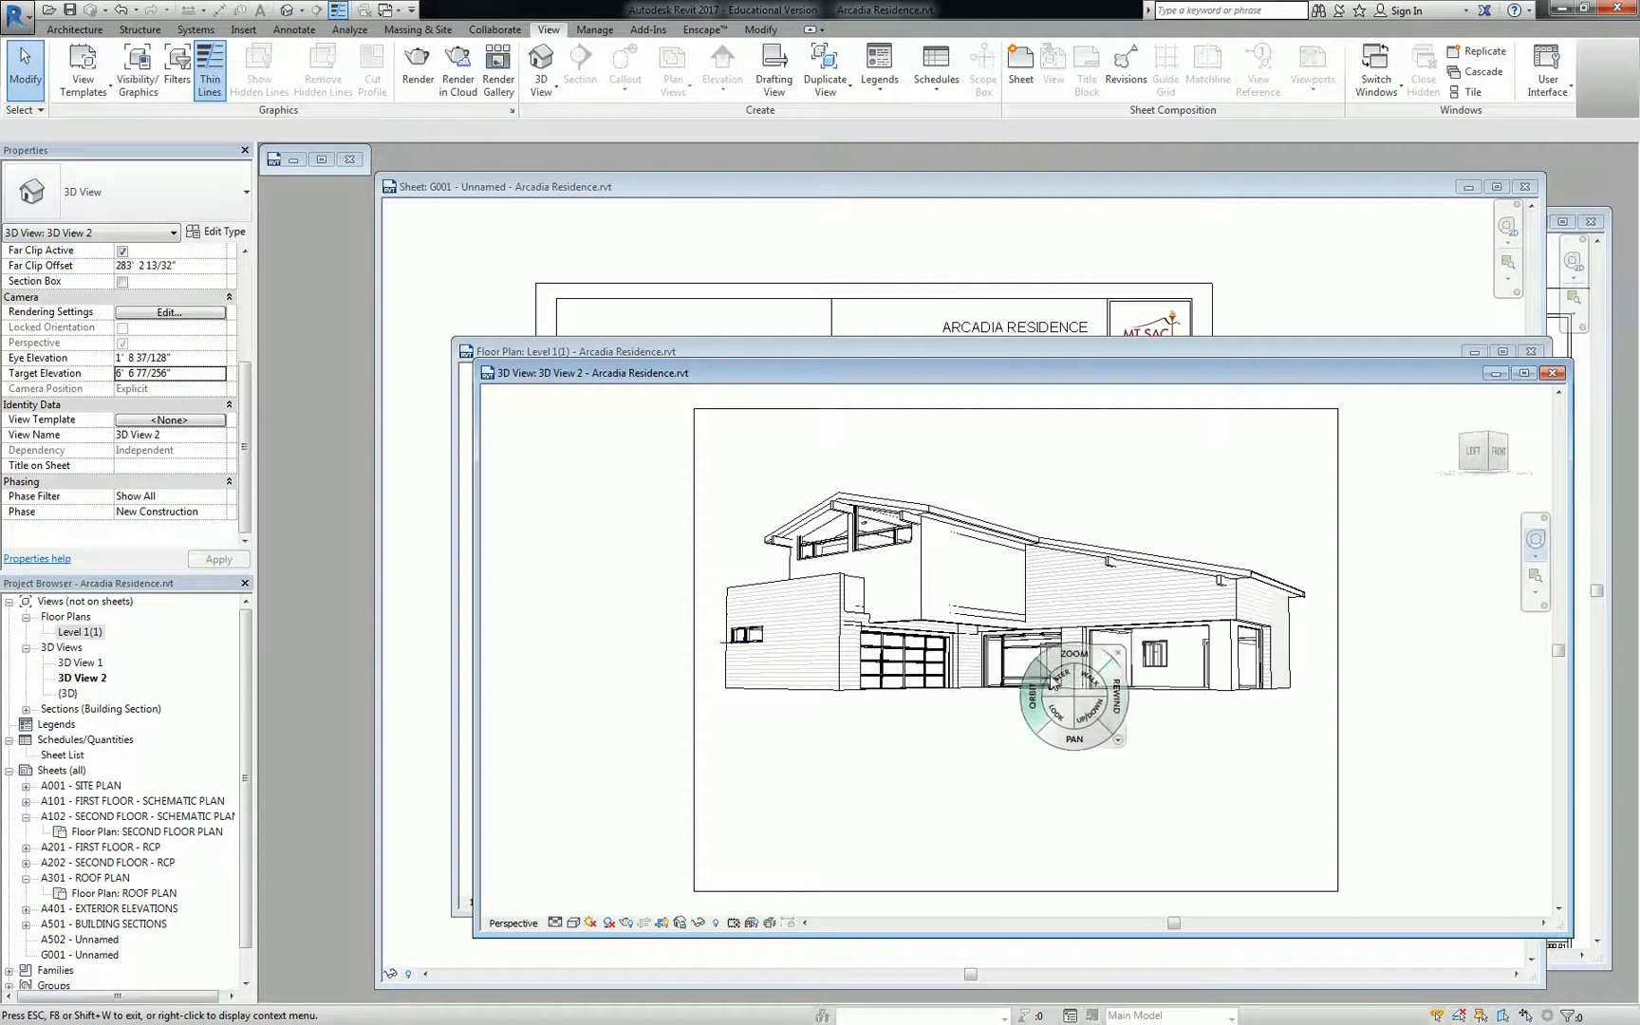
{"action": "mouse_move", "coordinate": [1055, 676]}
{"action": "left_mouse_down"}
{"action": "mouse_move", "coordinate": [1015, 807]}
{"action": "mouse_move", "coordinate": [1014, 721]}
{"action": "mouse_move", "coordinate": [1018, 767]}
{"action": "left_mouse_up"}
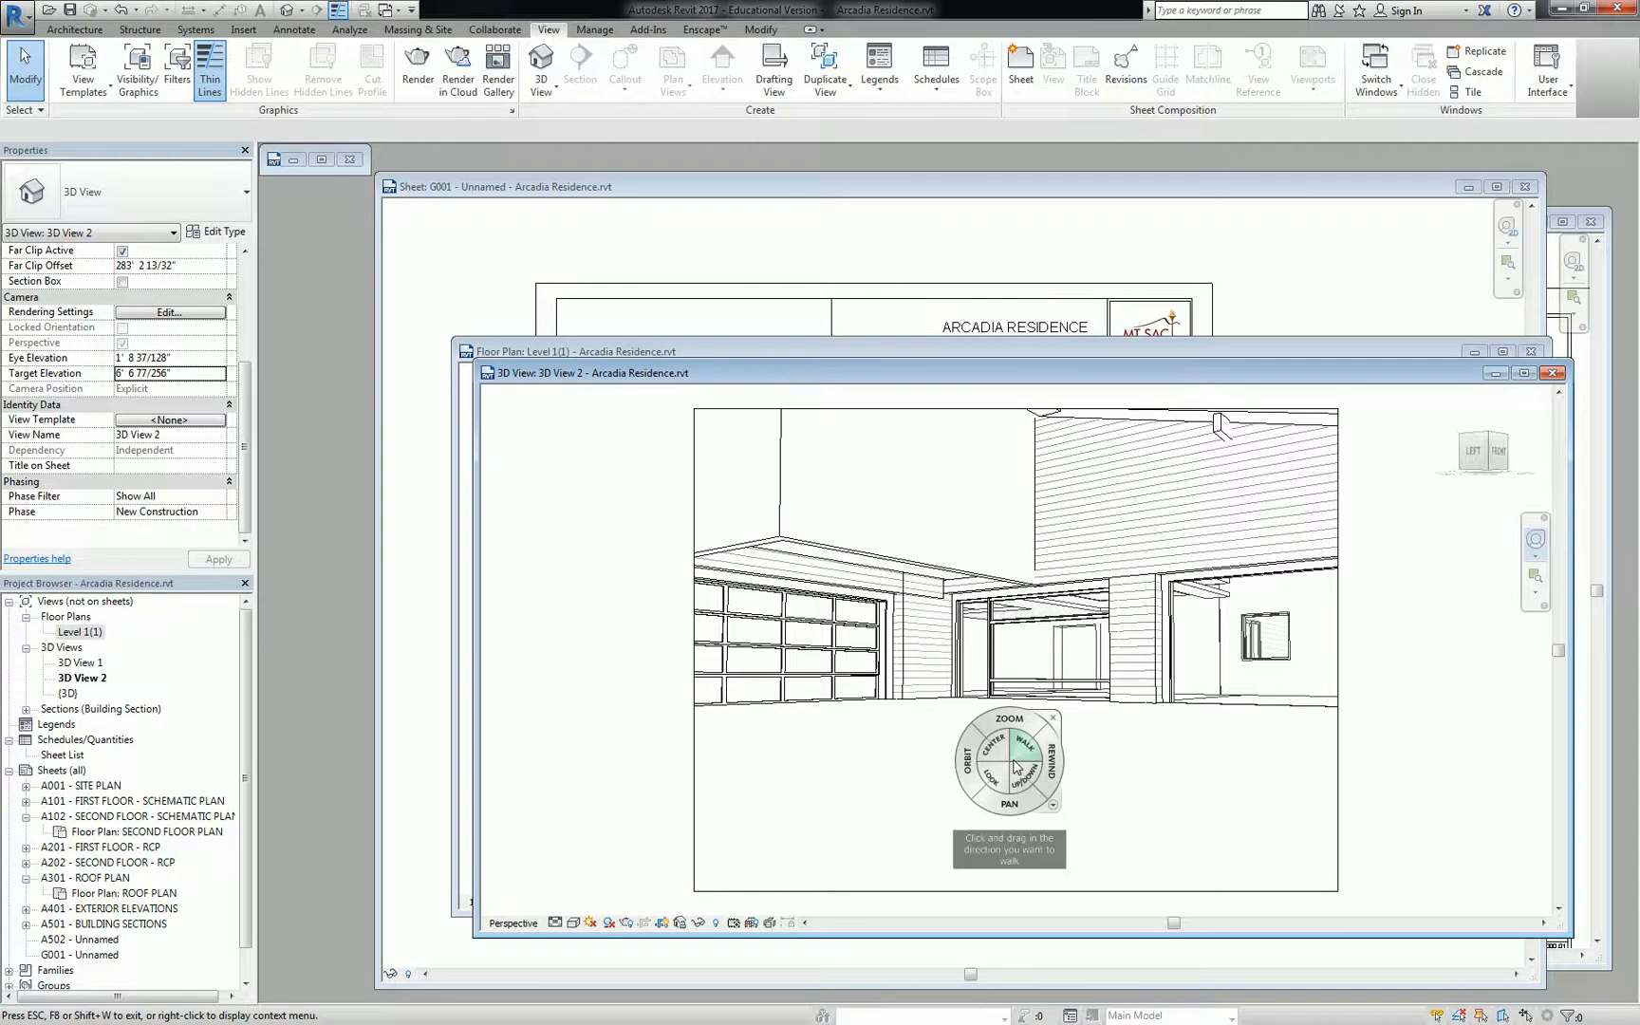
{"action": "mouse_move", "coordinate": [1021, 768]}
{"action": "left_mouse_down"}
{"action": "mouse_move", "coordinate": [1035, 767]}
{"action": "mouse_move", "coordinate": [1026, 531]}
{"action": "left_mouse_up"}
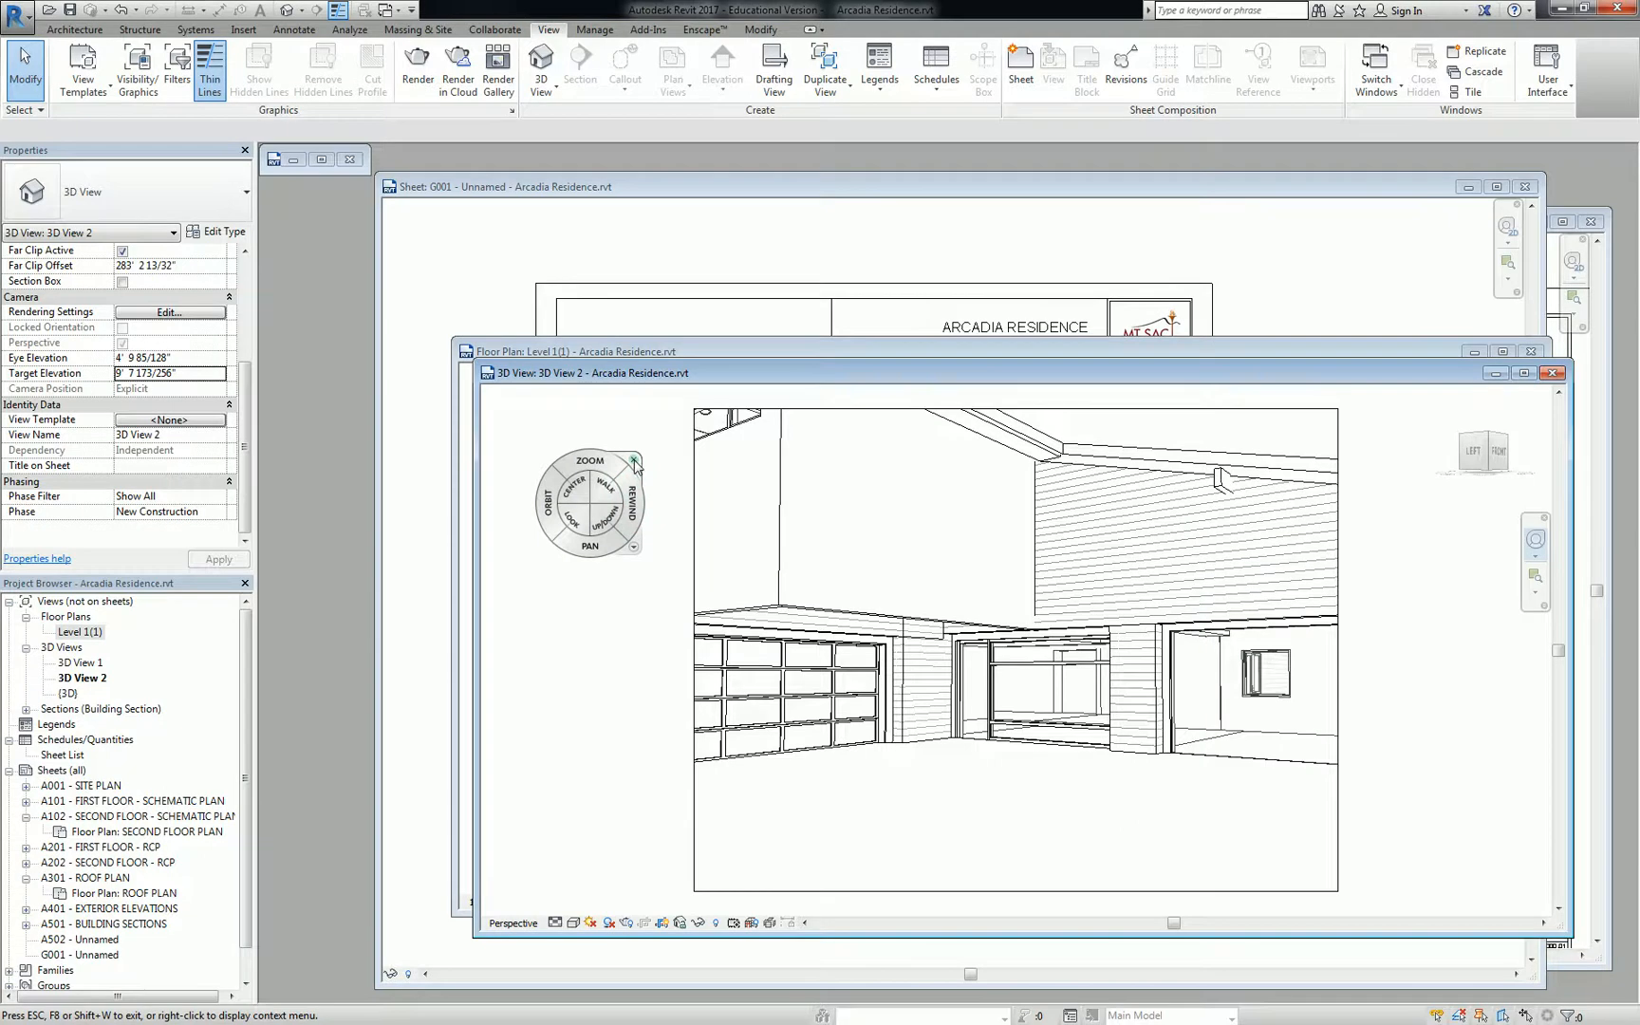
{"action": "left_click", "coordinate": [634, 461]}
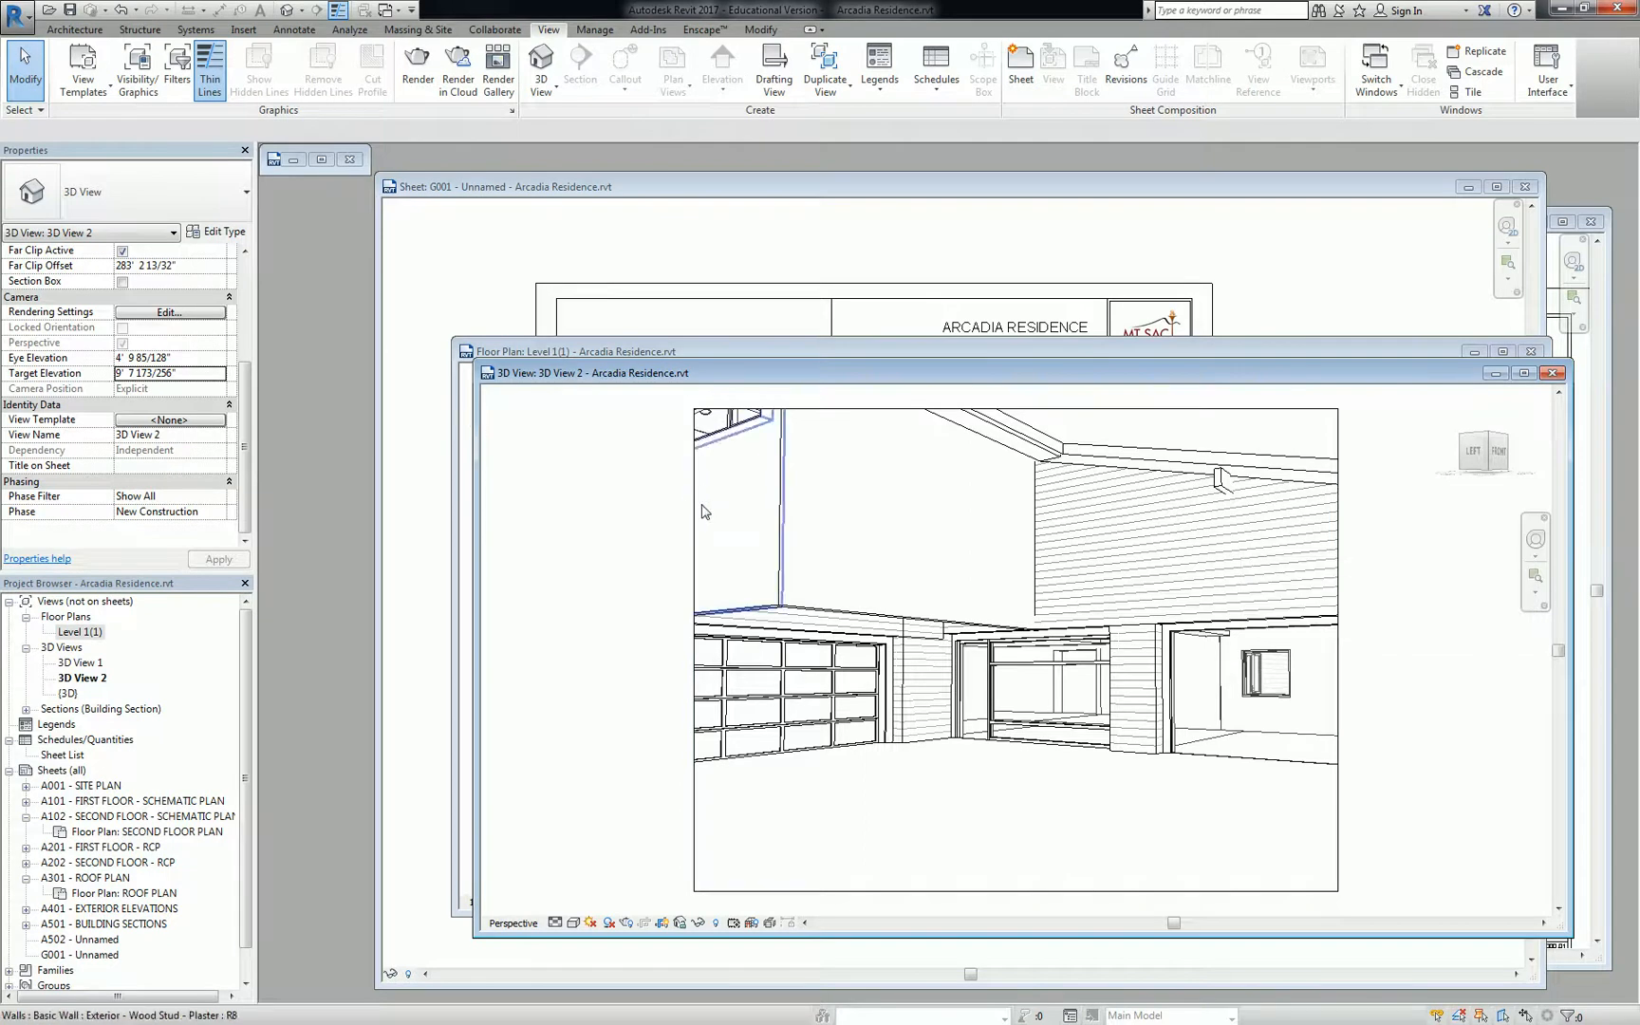
Extend the camera view's crop region on both sides and above so that it frames the whole house.
{"action": "scroll", "coordinate": [696, 510], "scroll_direction": "down", "scroll_amount": 4}
{"action": "scroll", "coordinate": [696, 510], "scroll_direction": "up", "scroll_amount": 2}
{"action": "left_click", "coordinate": [696, 512]}
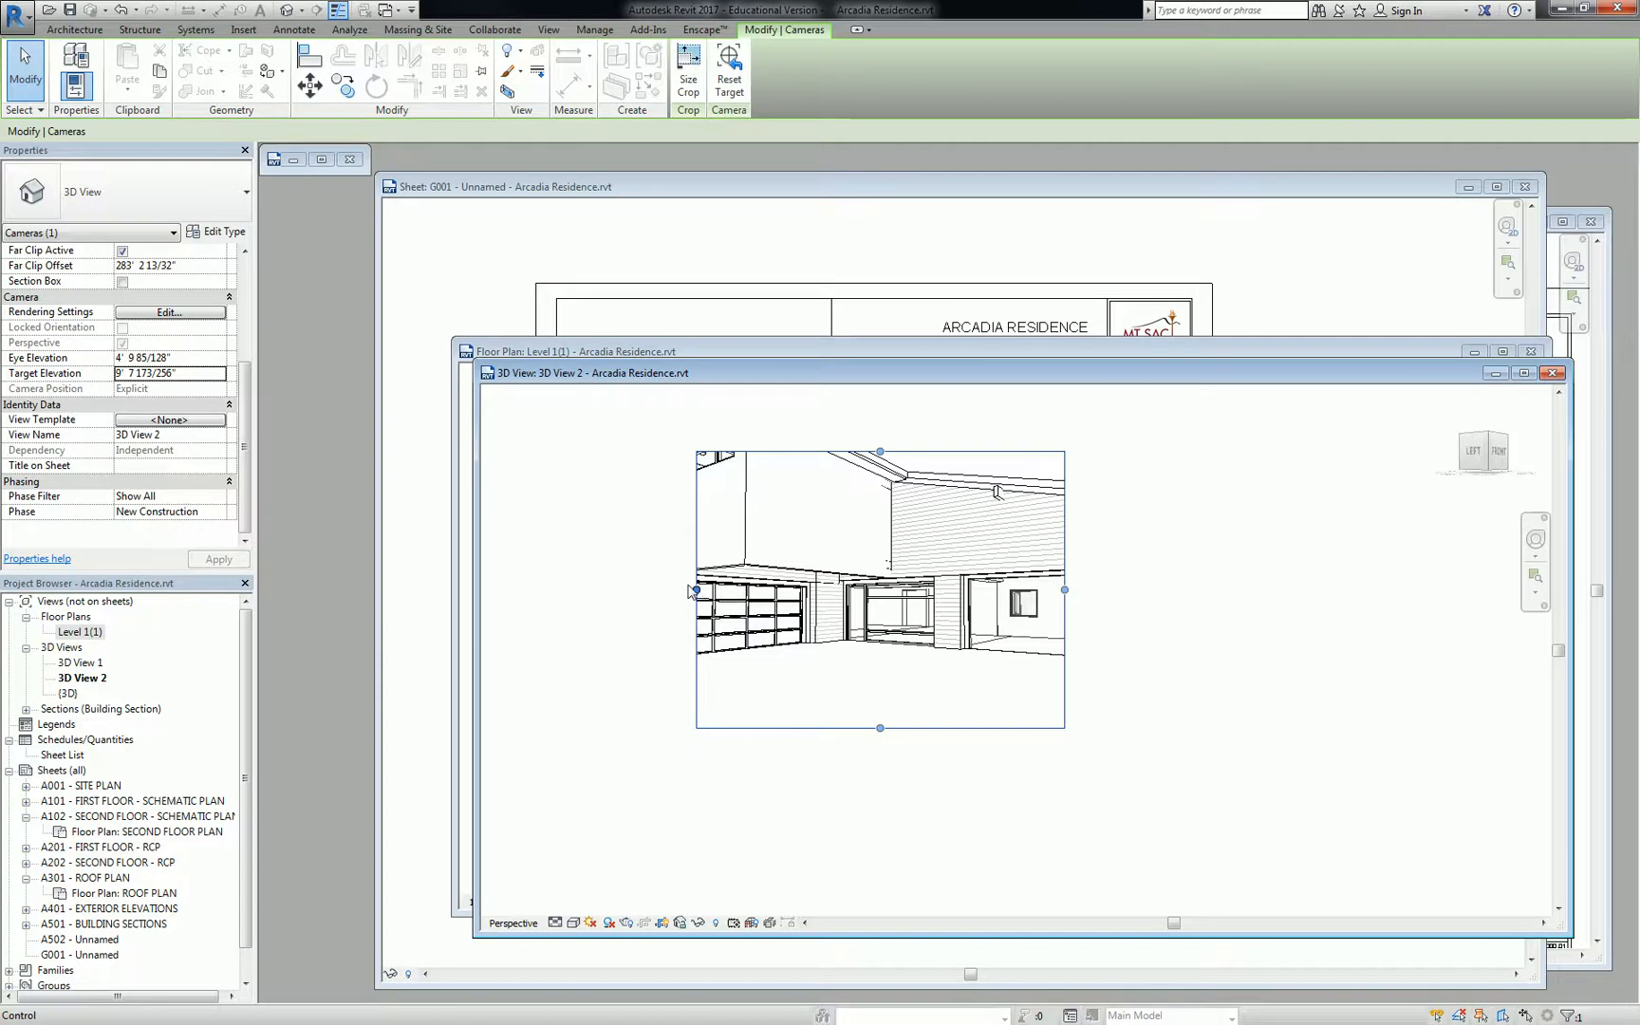
{"action": "left_click_drag", "start_coordinate": [697, 589], "coordinate": [495, 602]}
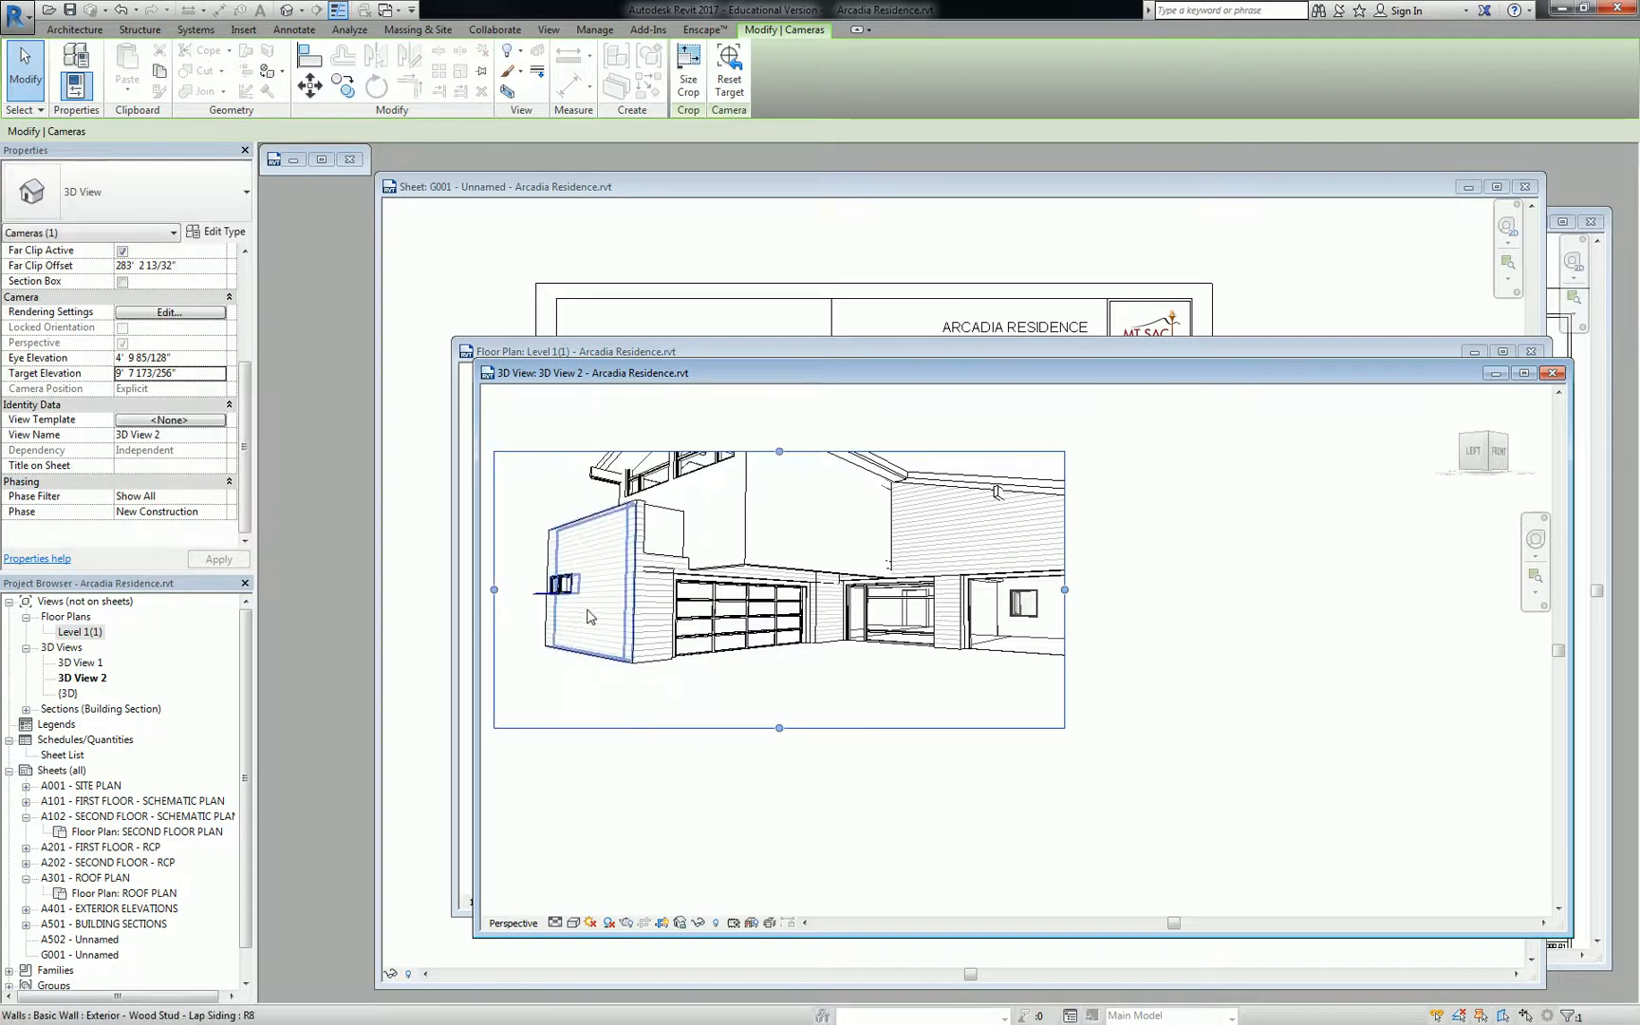
{"action": "left_click_drag", "start_coordinate": [1065, 589], "coordinate": [1275, 600]}
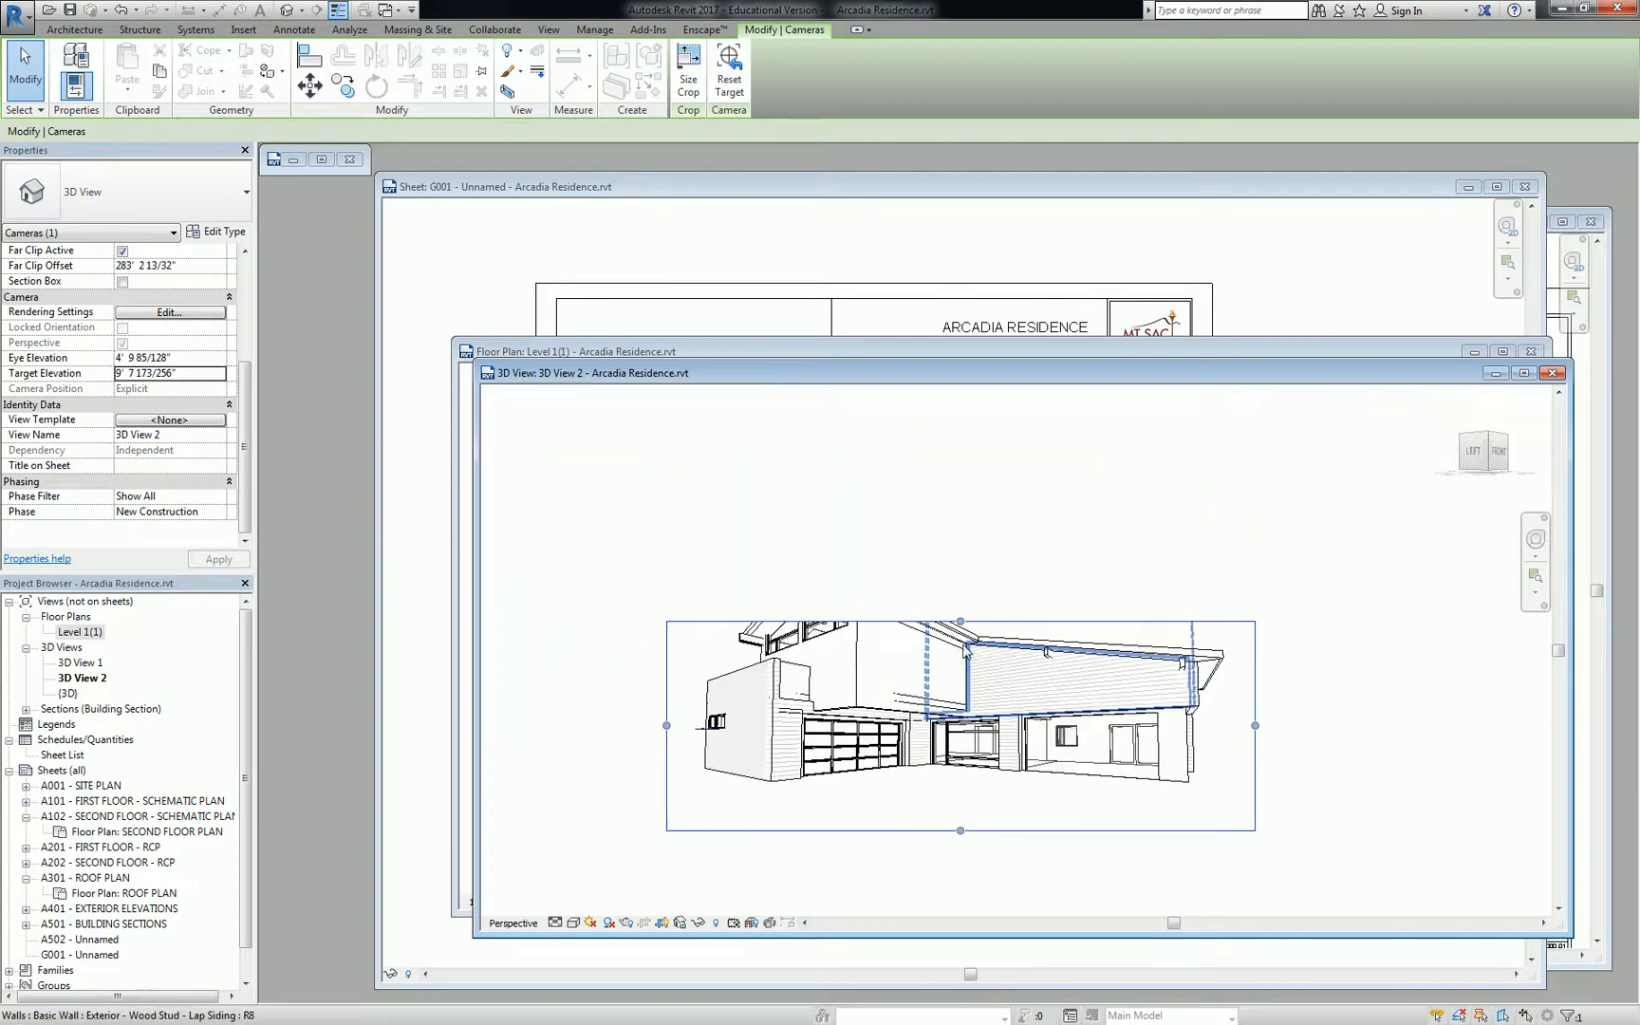
{"action": "left_click_drag", "start_coordinate": [961, 615], "coordinate": [966, 529]}
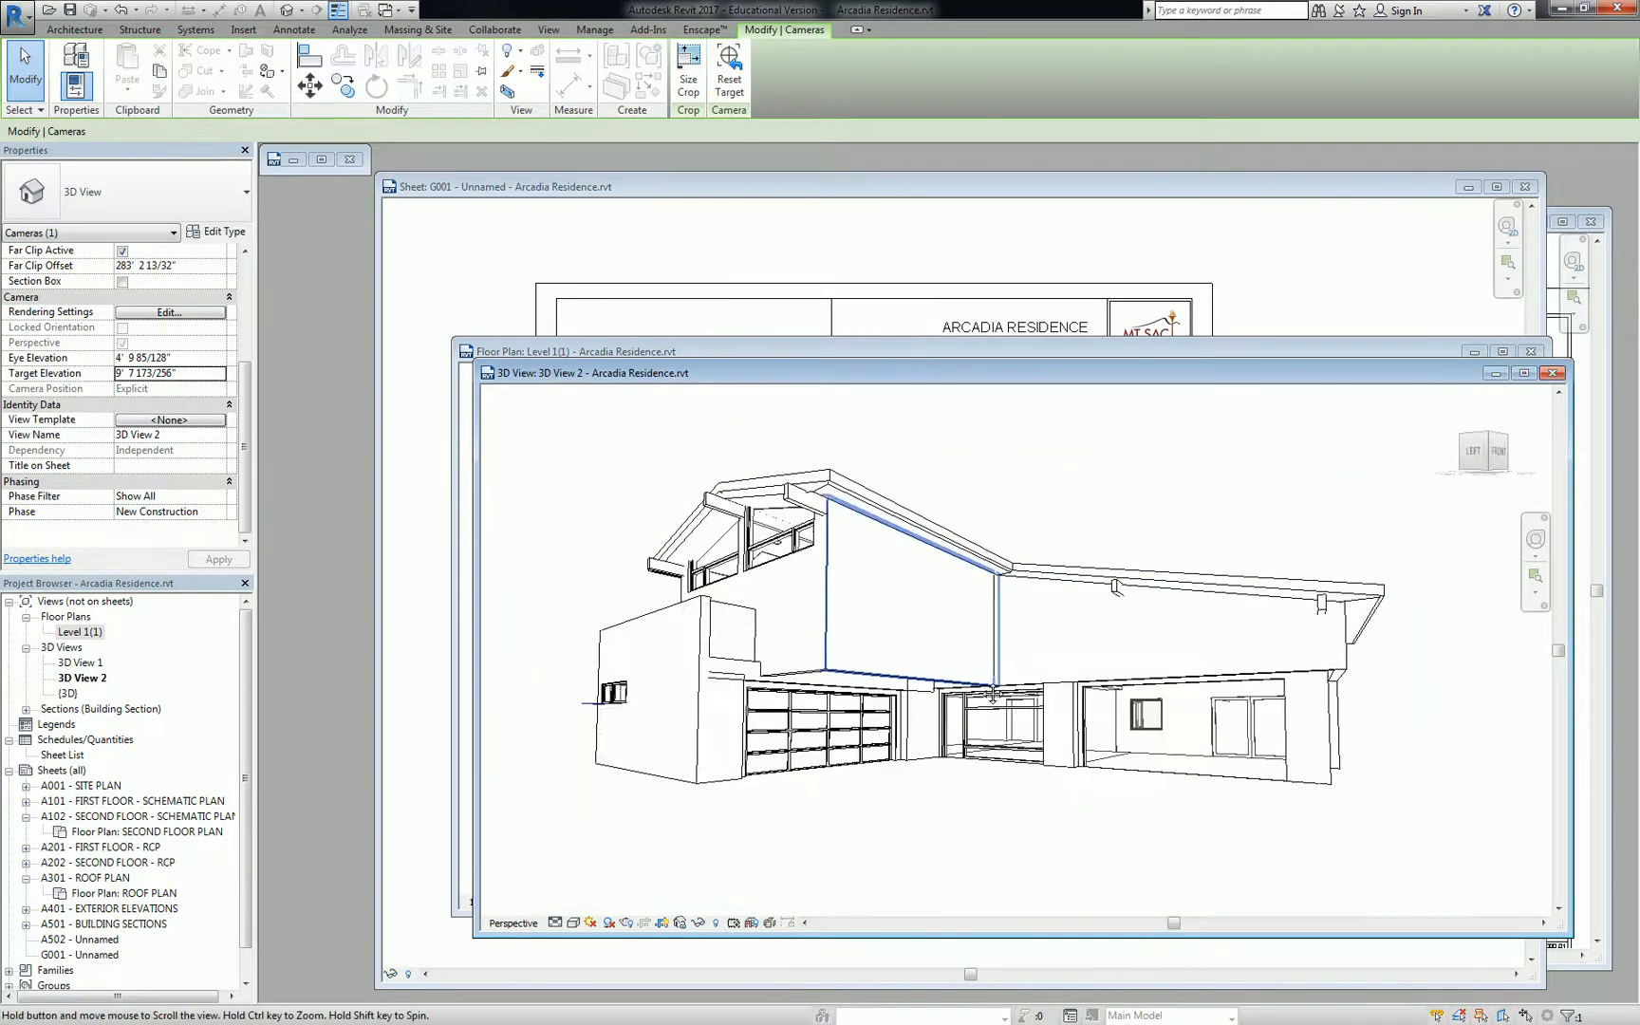
{"action": "left_click", "coordinate": [1245, 499]}
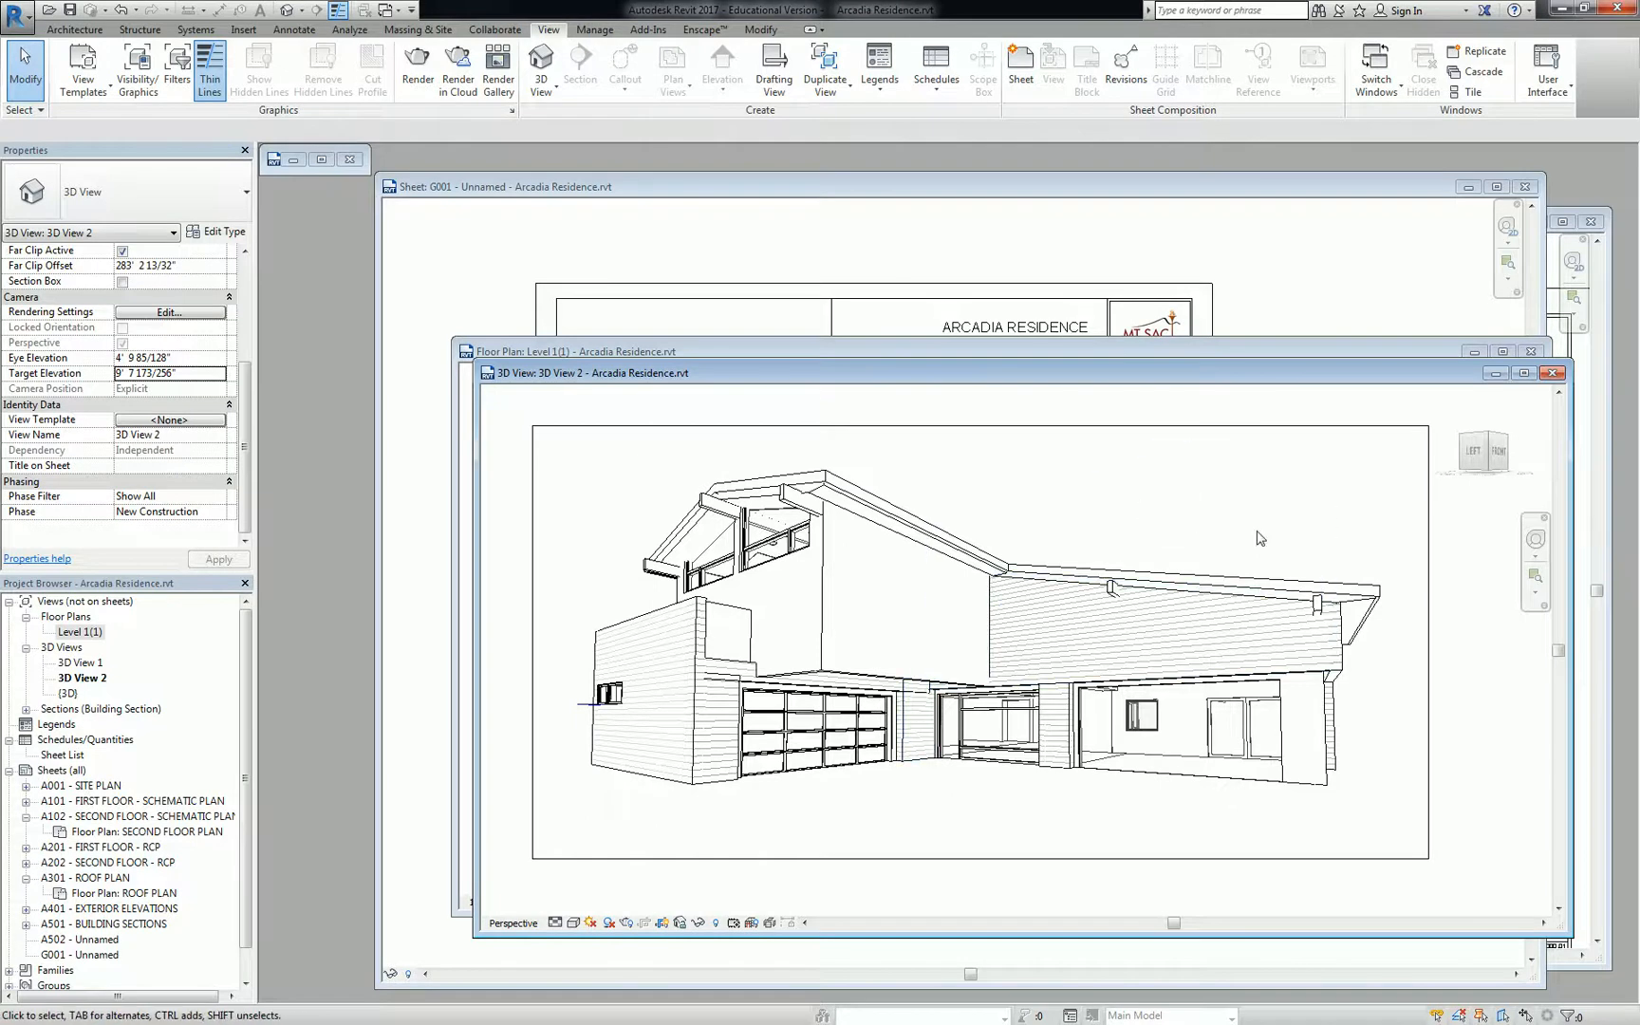
Fine-tune the camera angle on the reframed house with the SteeringWheels.
{"action": "left_click", "coordinate": [1535, 539]}
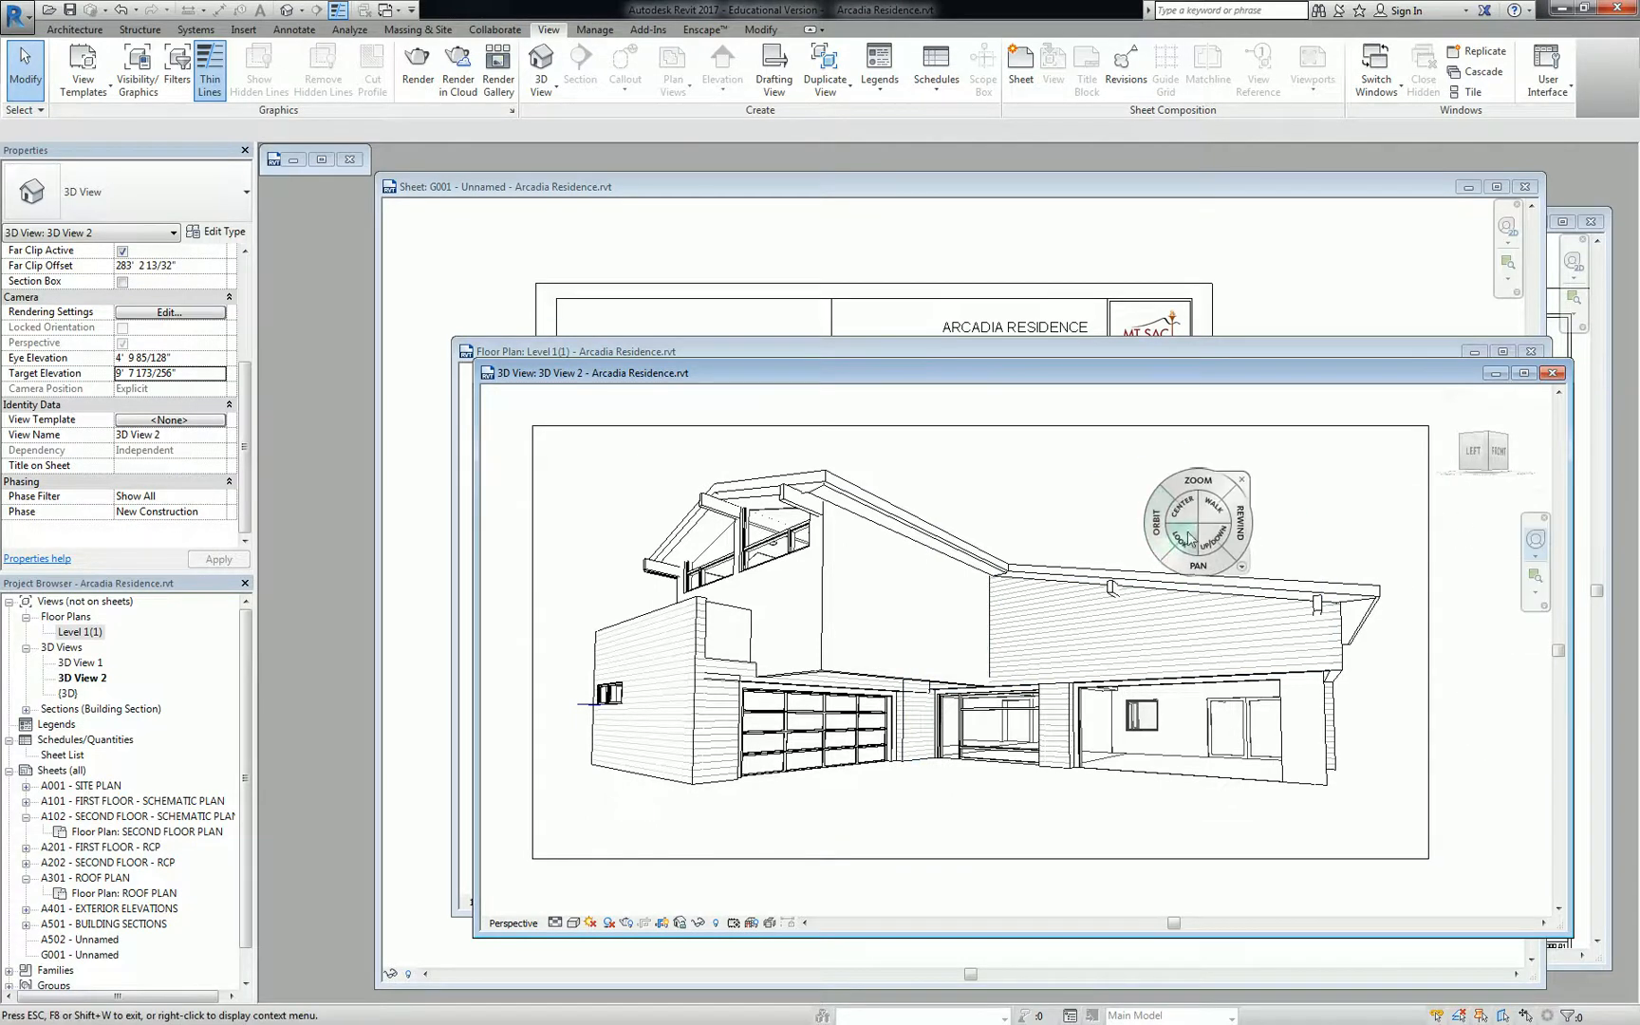
{"action": "left_click_drag", "start_coordinate": [1204, 481], "coordinate": [1206, 481]}
{"action": "mouse_move", "coordinate": [962, 747]}
{"action": "left_mouse_down"}
{"action": "mouse_move", "coordinate": [979, 687]}
{"action": "mouse_move", "coordinate": [959, 706]}
{"action": "left_mouse_up"}
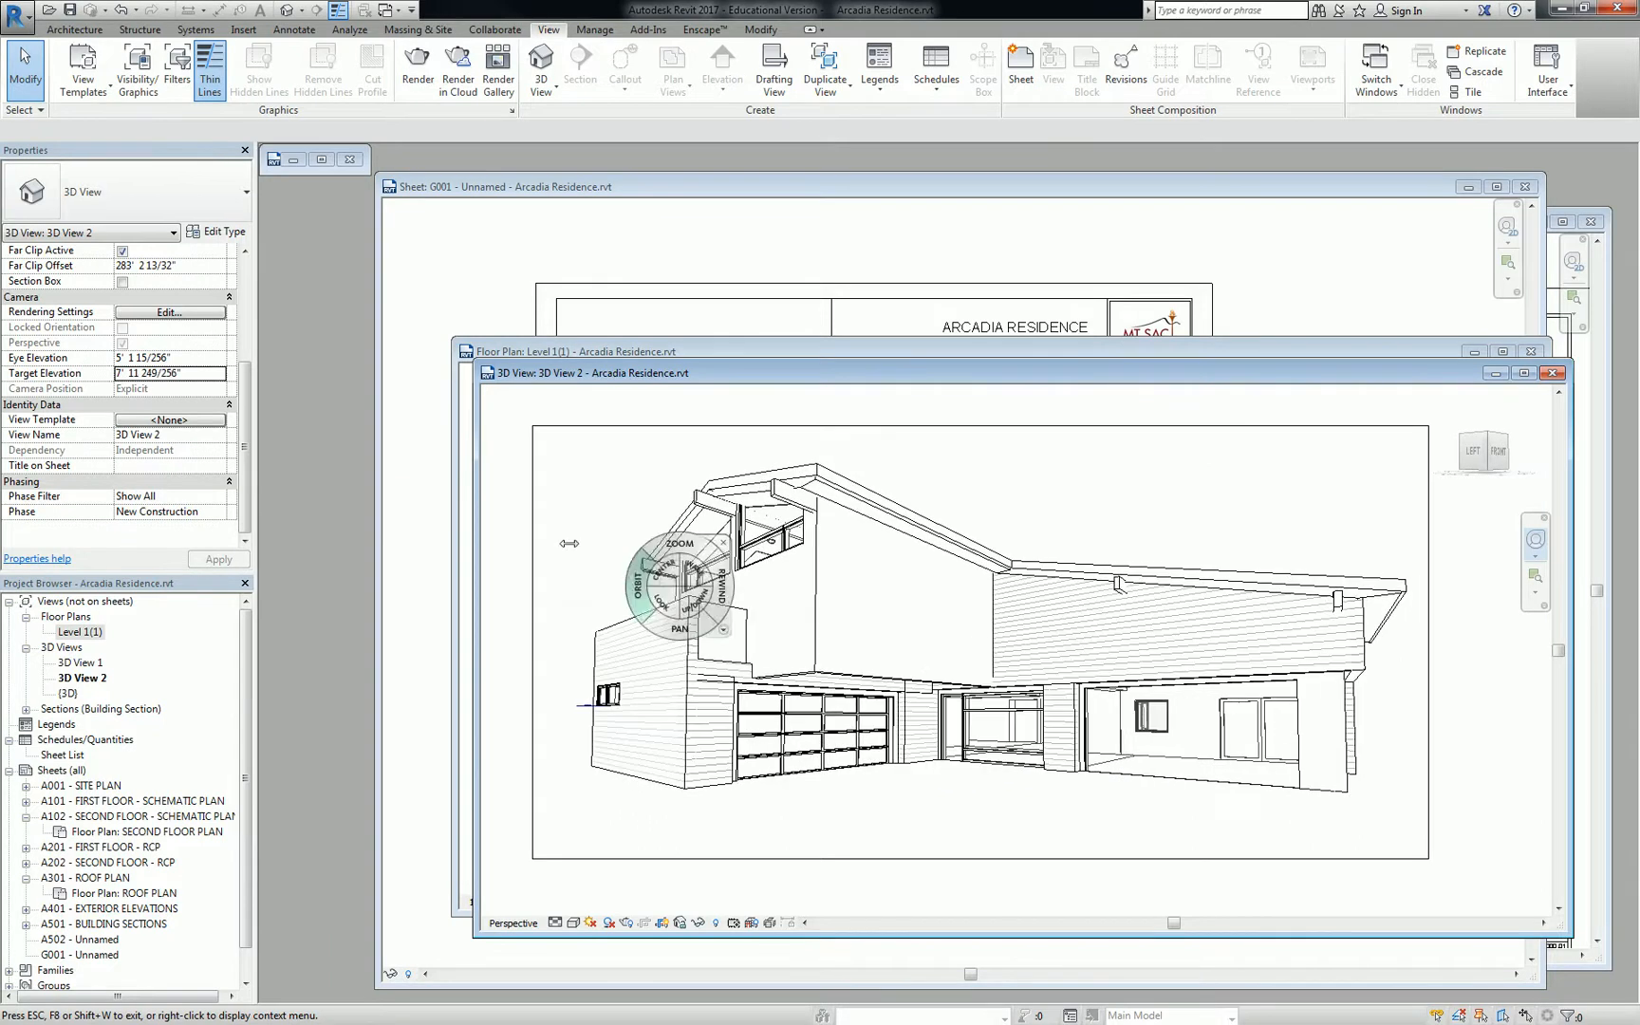
Reset the camera's eye elevation to 3' 0" and its target elevation to 10' 0" after the angle adjustment.
{"action": "left_click", "coordinate": [200, 375]}
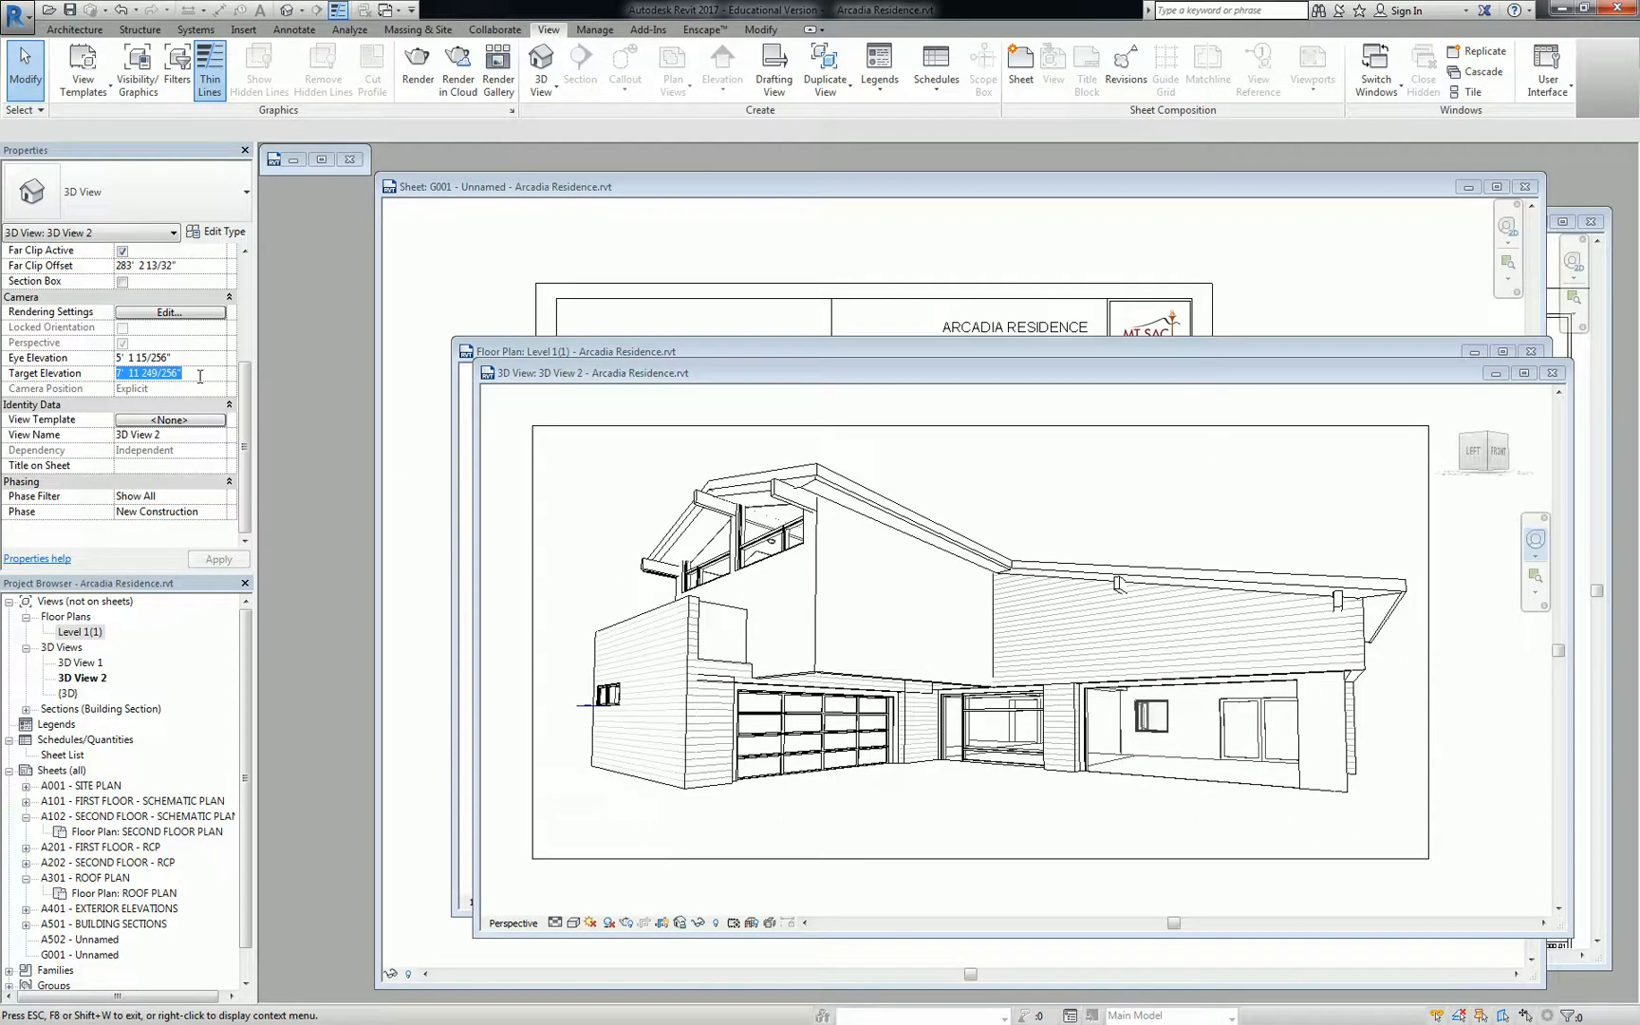
{"action": "left_click", "coordinate": [211, 357]}
{"action": "type", "text": "3' 0"}
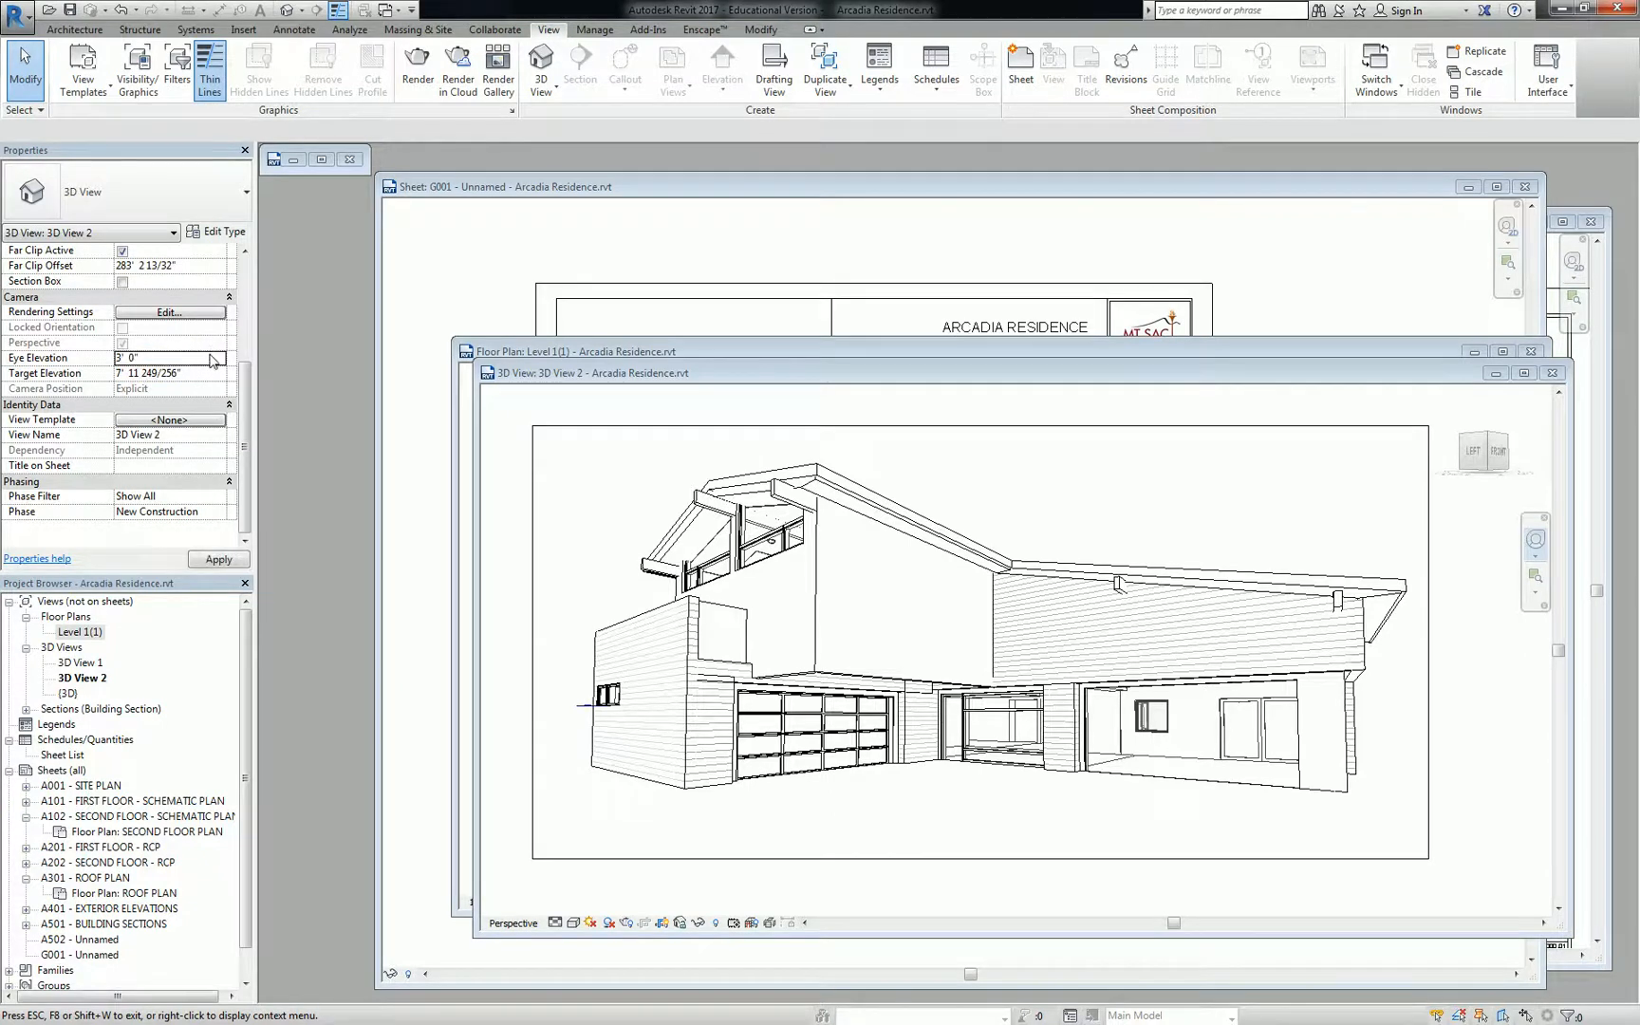
{"action": "left_click", "coordinate": [210, 375]}
{"action": "left_click", "coordinate": [211, 376]}
{"action": "type", "text": "10' 0"}
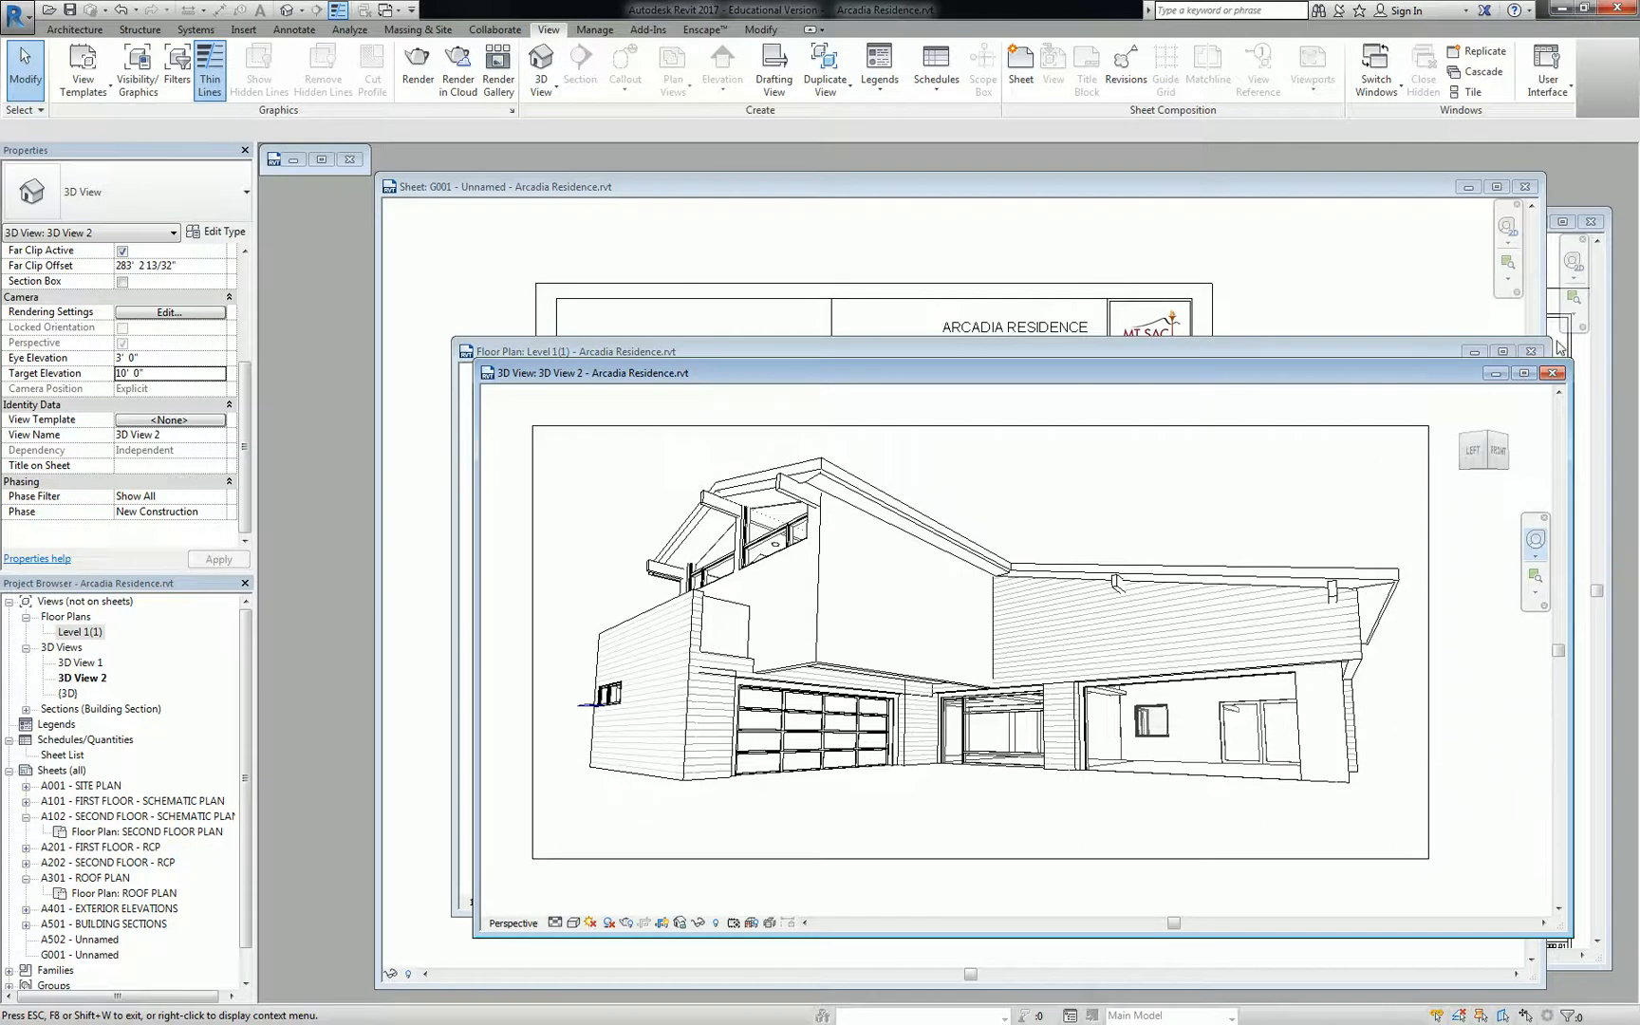
Close the camera view and reopen it as 3D View 2 from the project's 3D views.
{"action": "left_click", "coordinate": [1552, 374]}
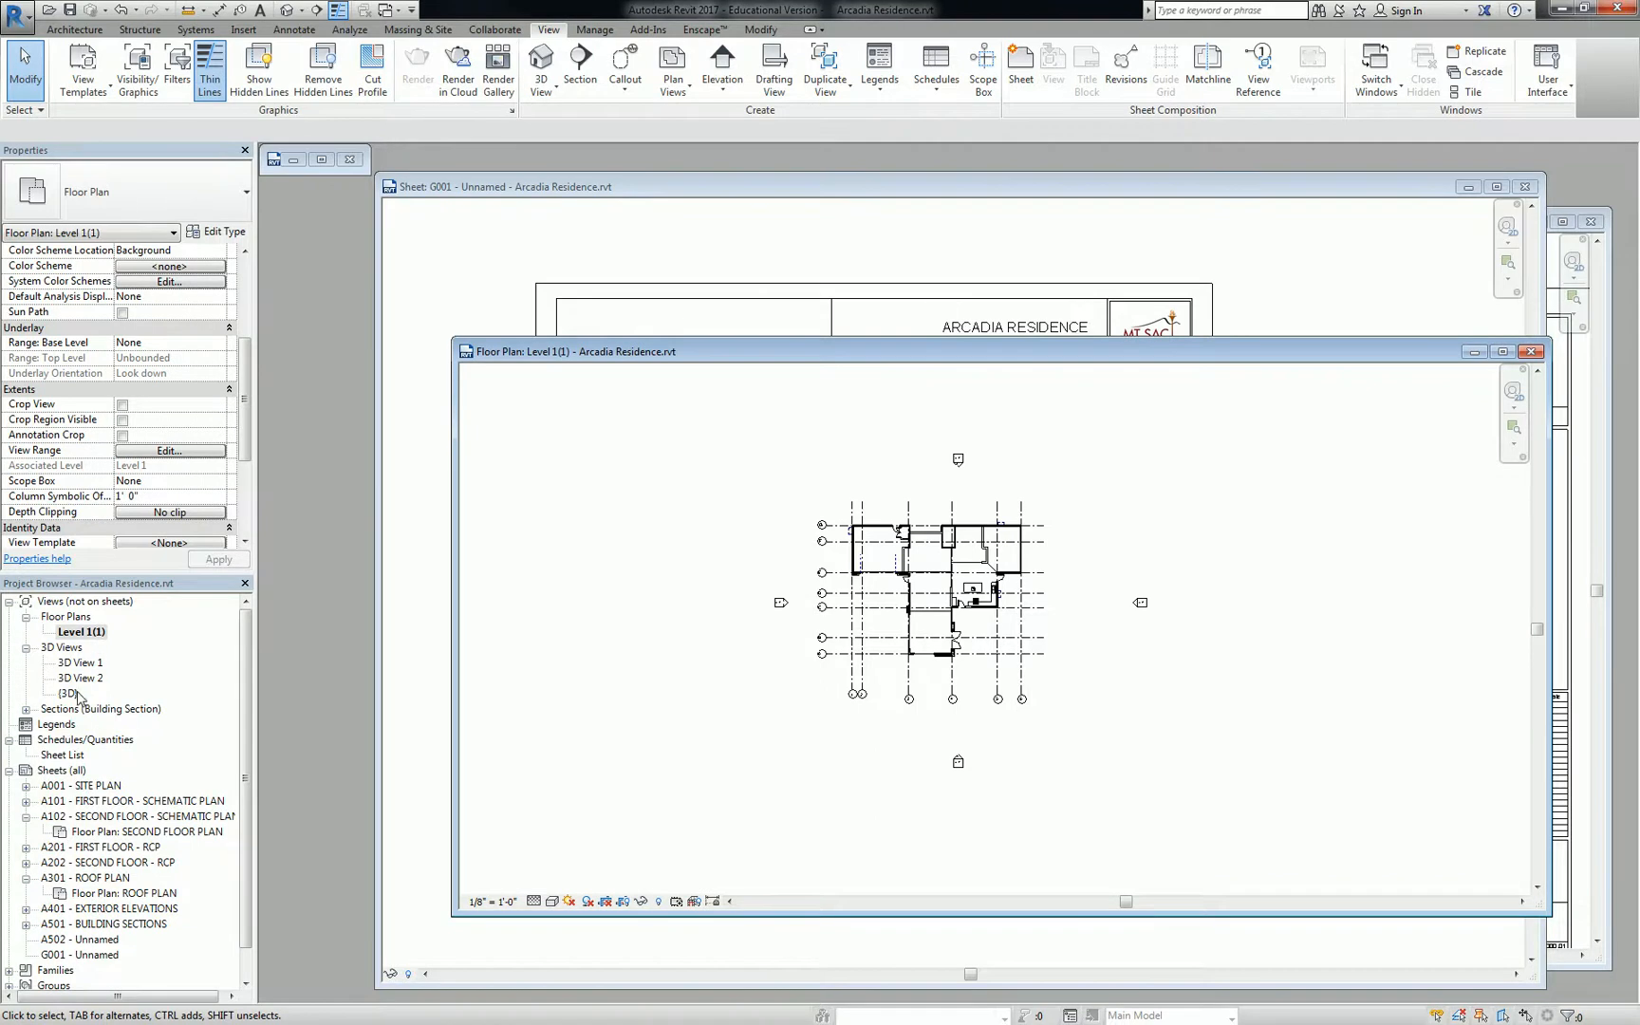
{"action": "double_click", "coordinate": [90, 681]}
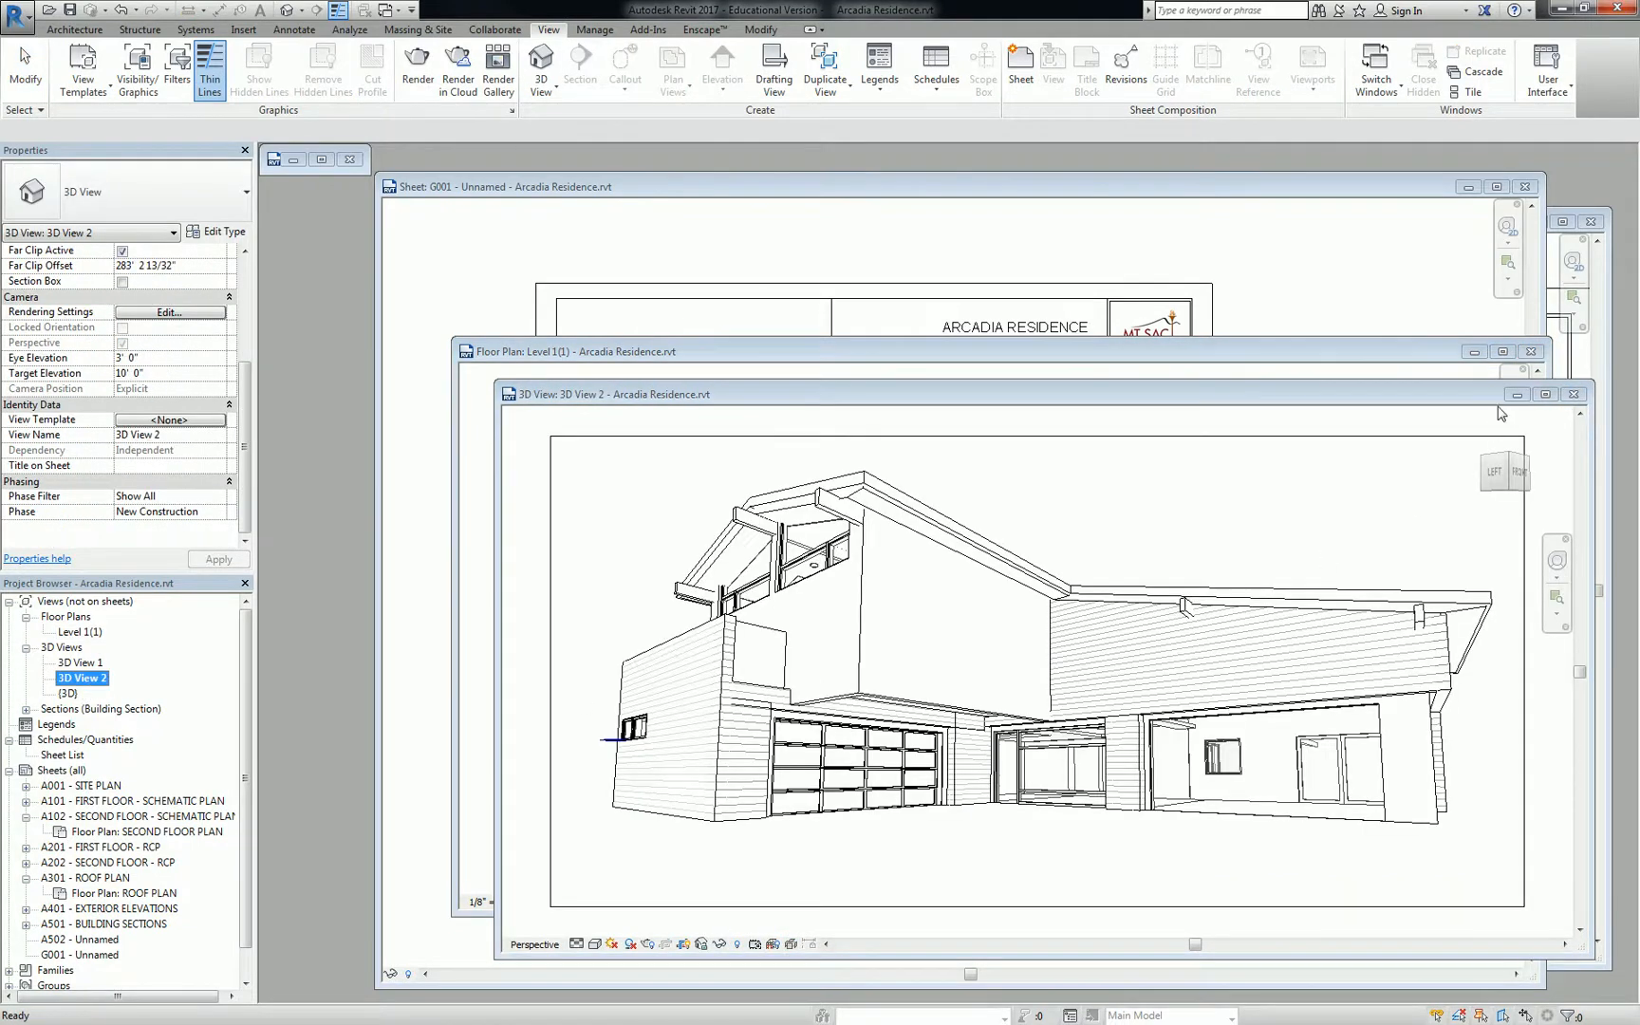
Close the camera view and place 3D View 2 in the upper-left cell of sheet G001.
{"action": "left_click", "coordinate": [1573, 394]}
{"action": "left_click", "coordinate": [805, 189]}
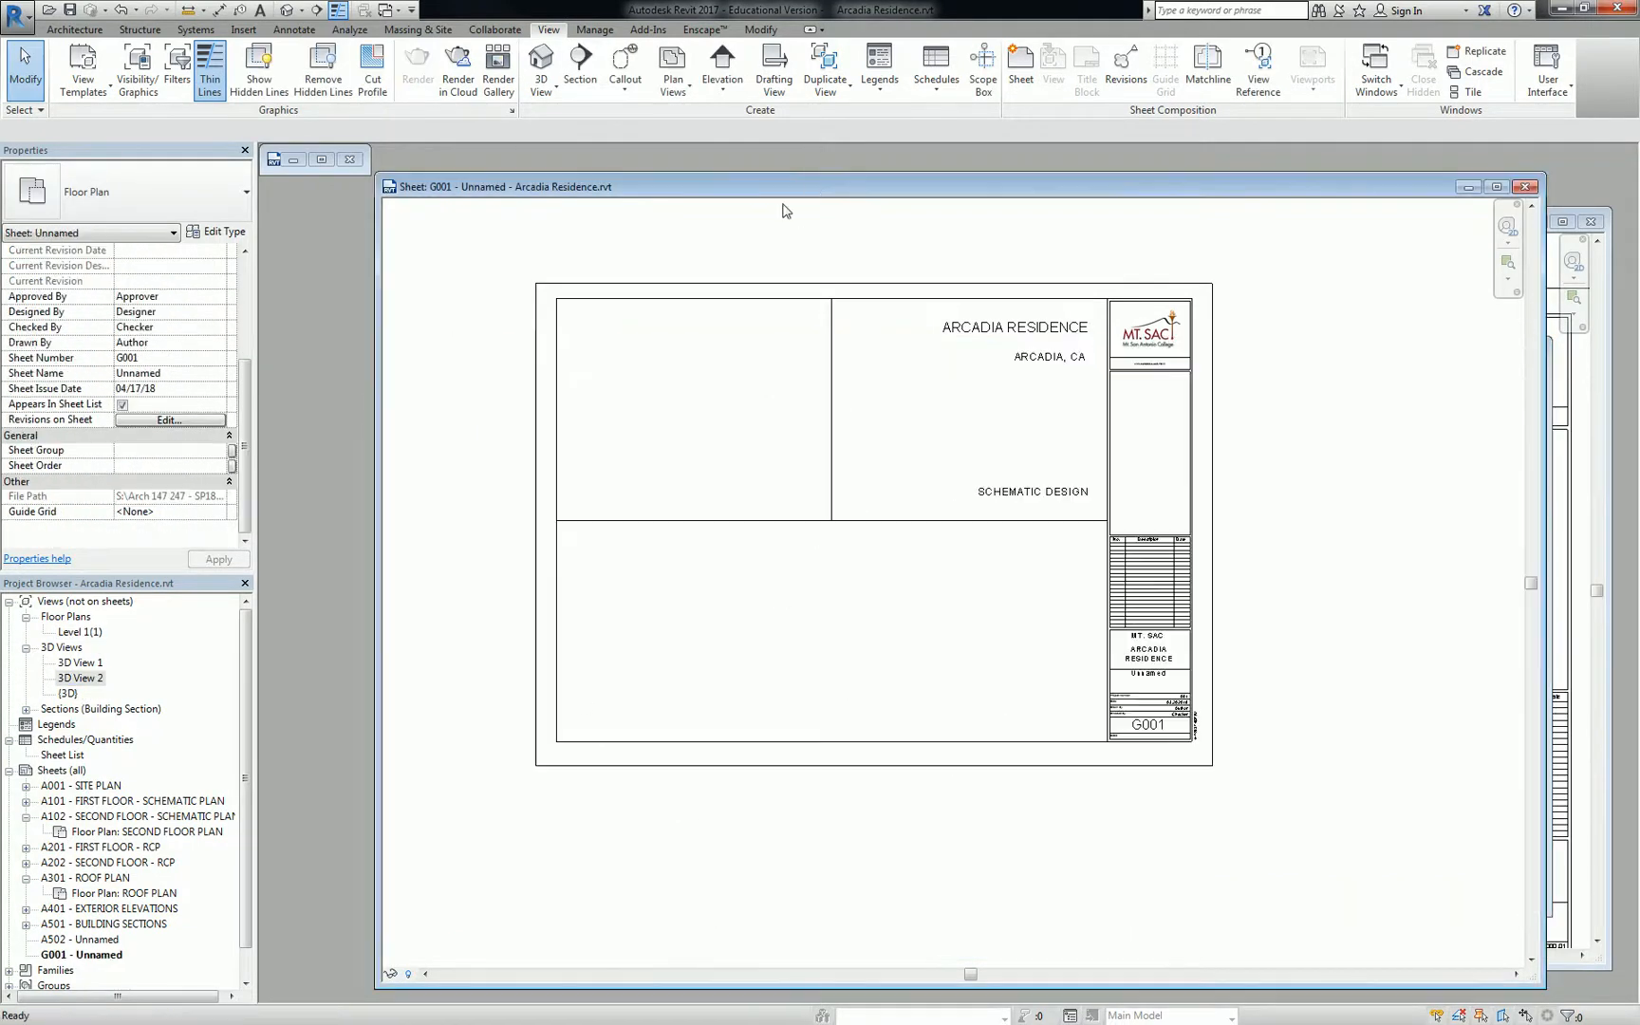
{"action": "left_click_drag", "start_coordinate": [81, 685], "coordinate": [677, 402]}
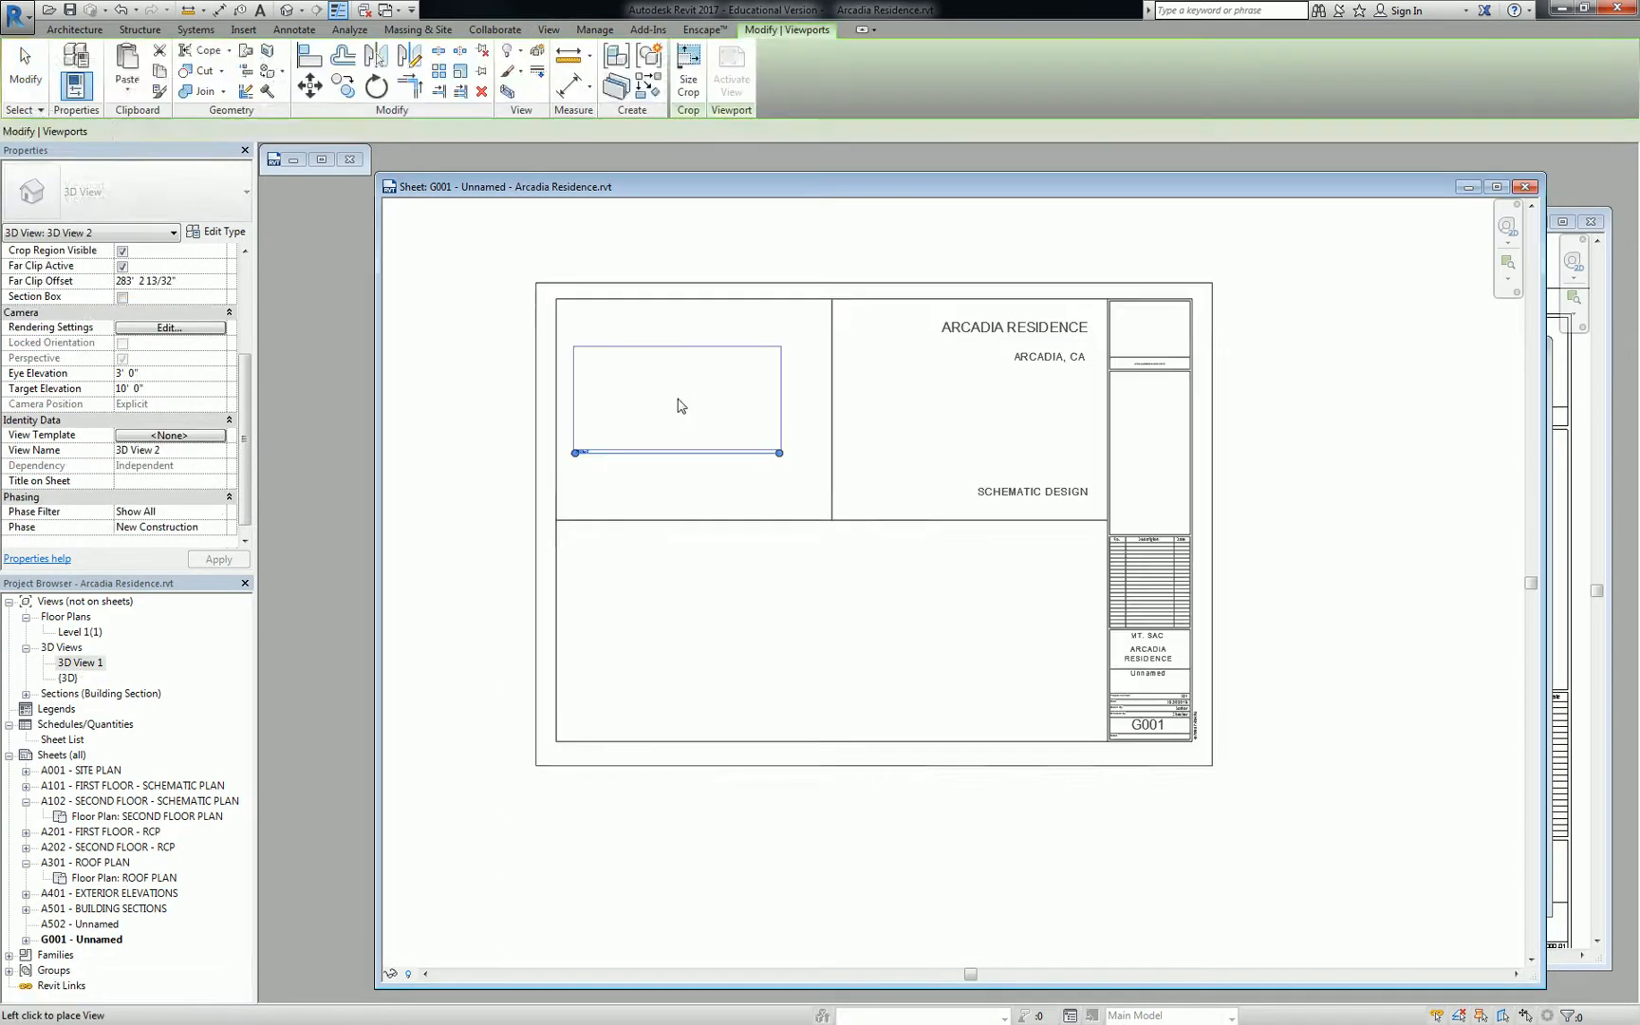
{"action": "left_click", "coordinate": [692, 408]}
{"action": "scroll", "coordinate": [731, 471], "scroll_direction": "up", "scroll_amount": 2}
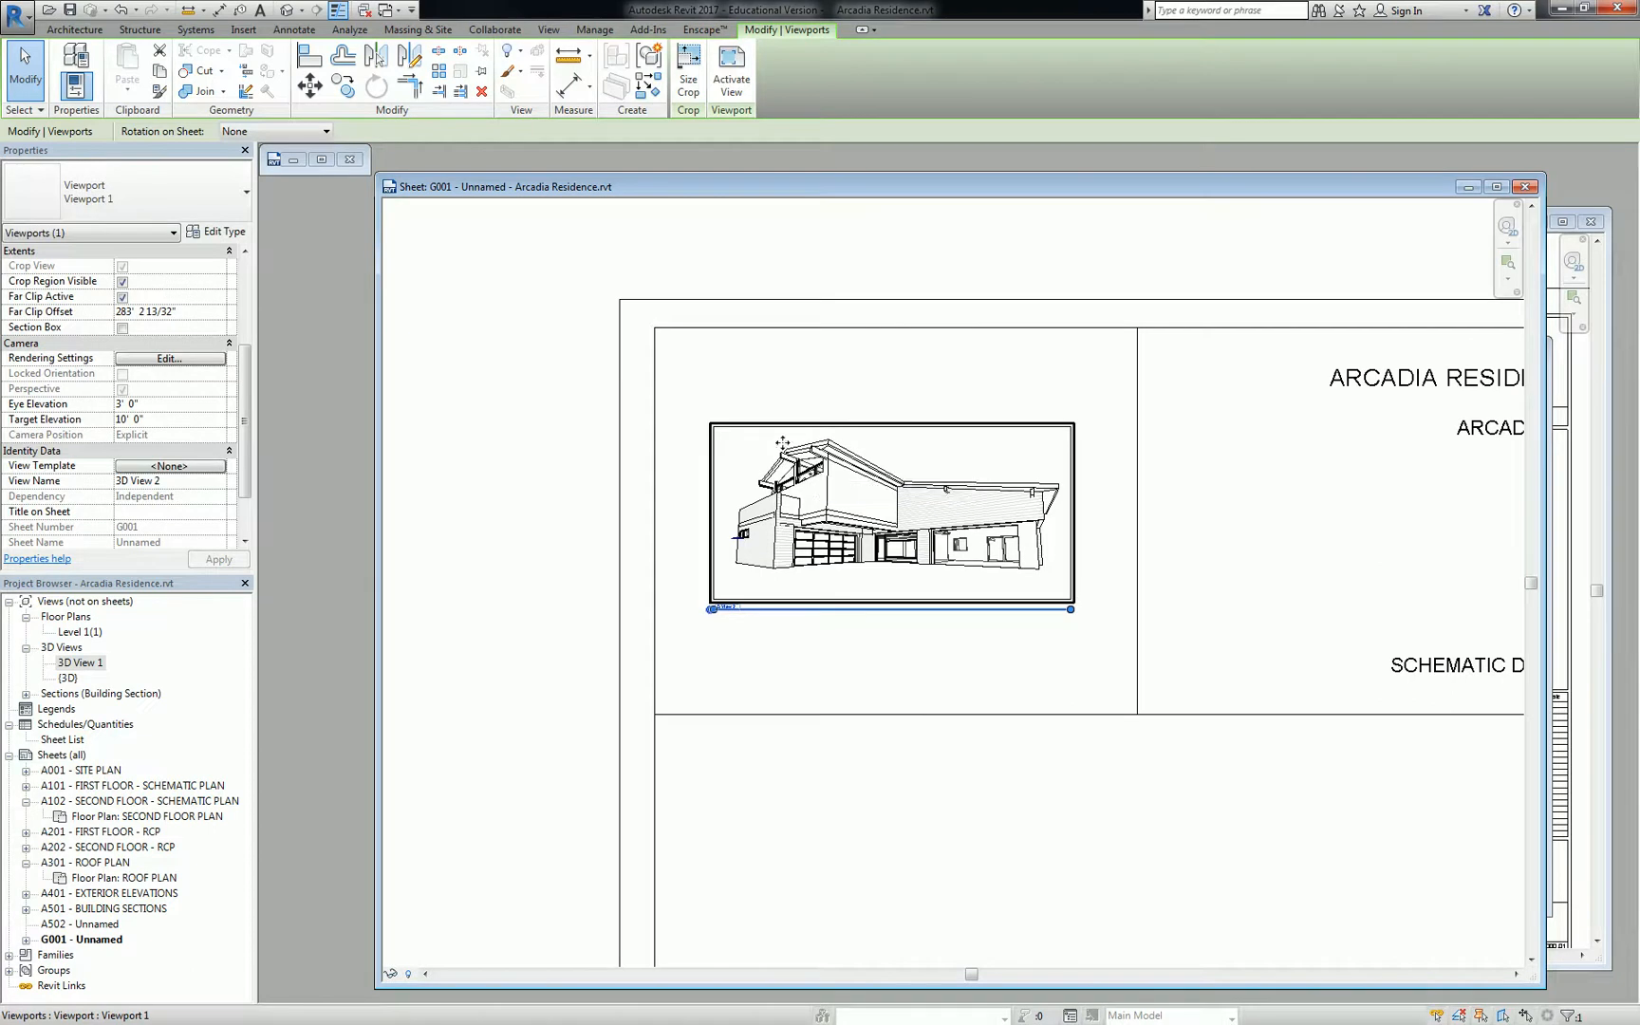
Move the placed view's title line down into the large cell below the perspective.
{"action": "left_click", "coordinate": [710, 630]}
{"action": "left_click", "coordinate": [723, 609]}
{"action": "left_click_drag", "start_coordinate": [723, 609], "coordinate": [706, 753]}
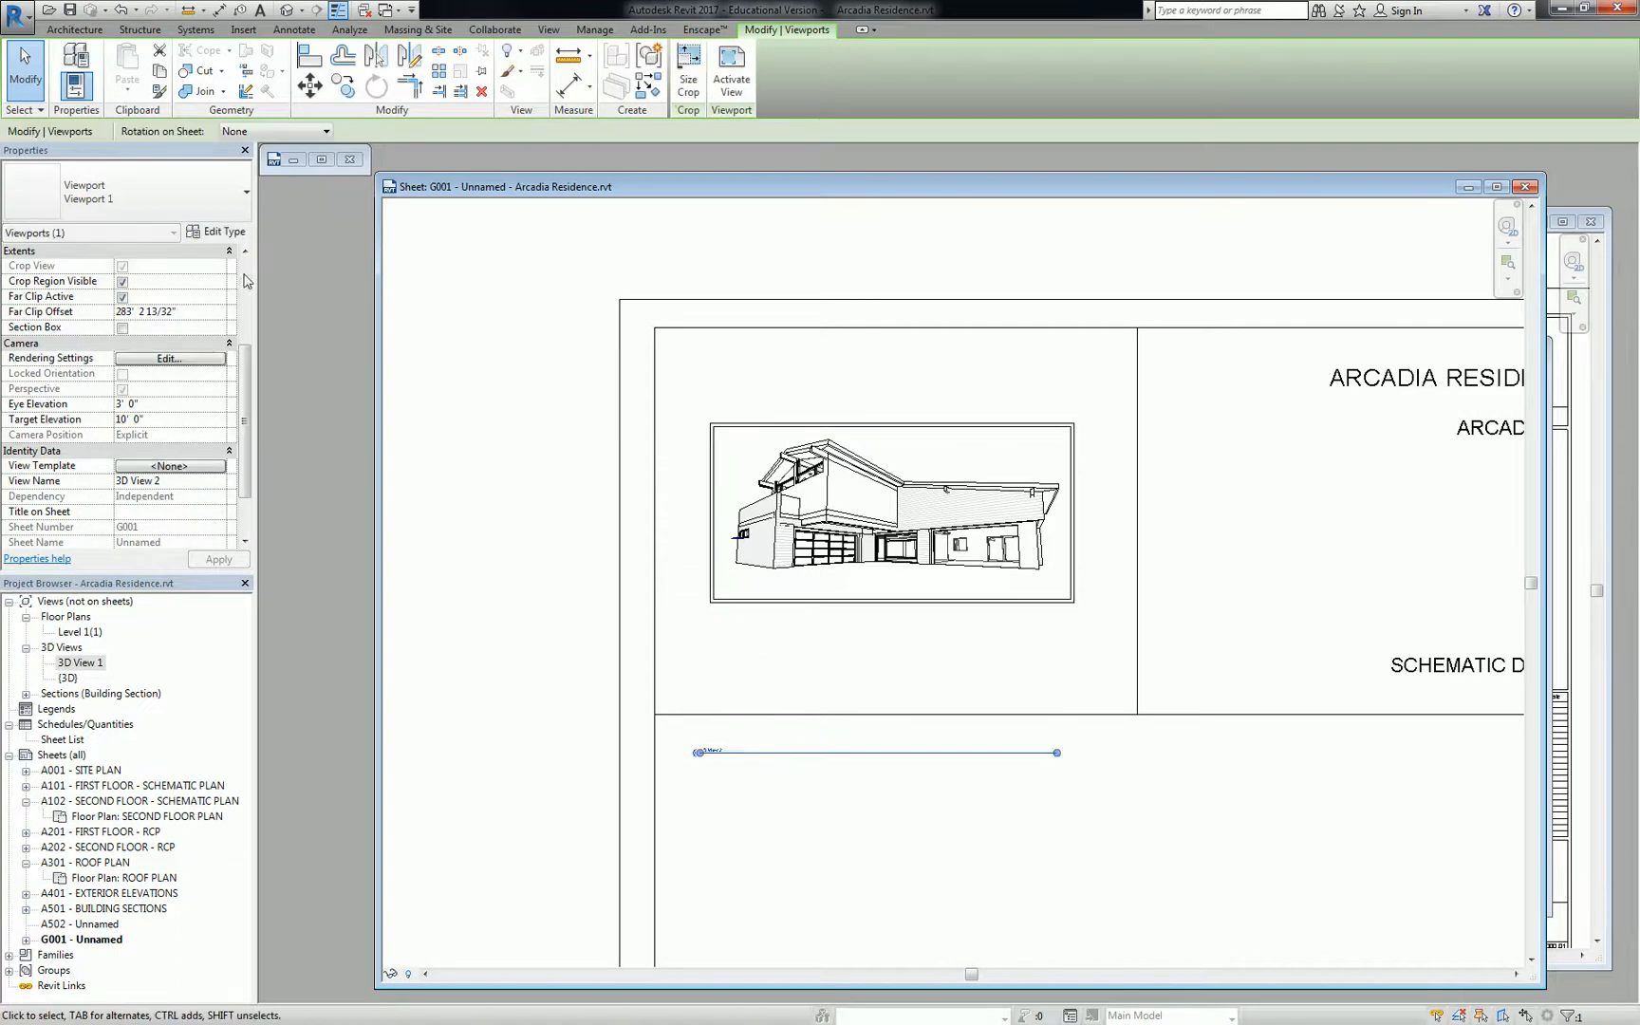
{"action": "left_click", "coordinate": [156, 202]}
{"action": "left_click", "coordinate": [161, 207]}
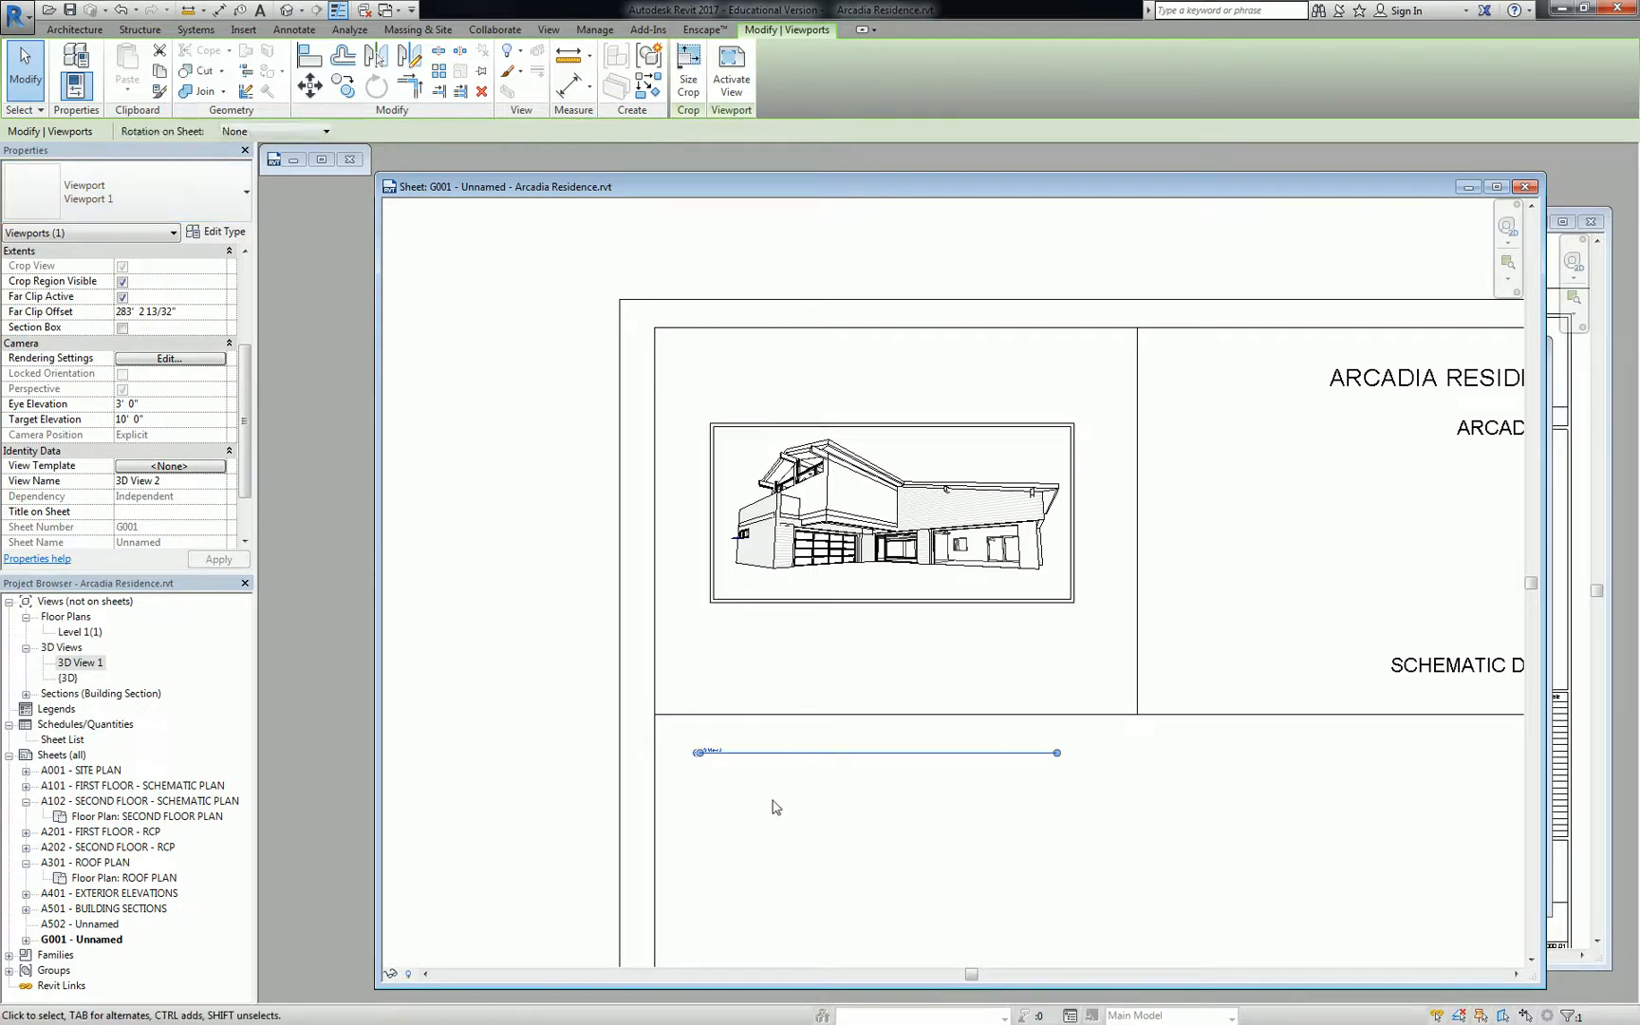
Activate the 3D View 2 viewport on the sheet and bring up its graphics properties.
{"action": "double_click", "coordinate": [838, 587]}
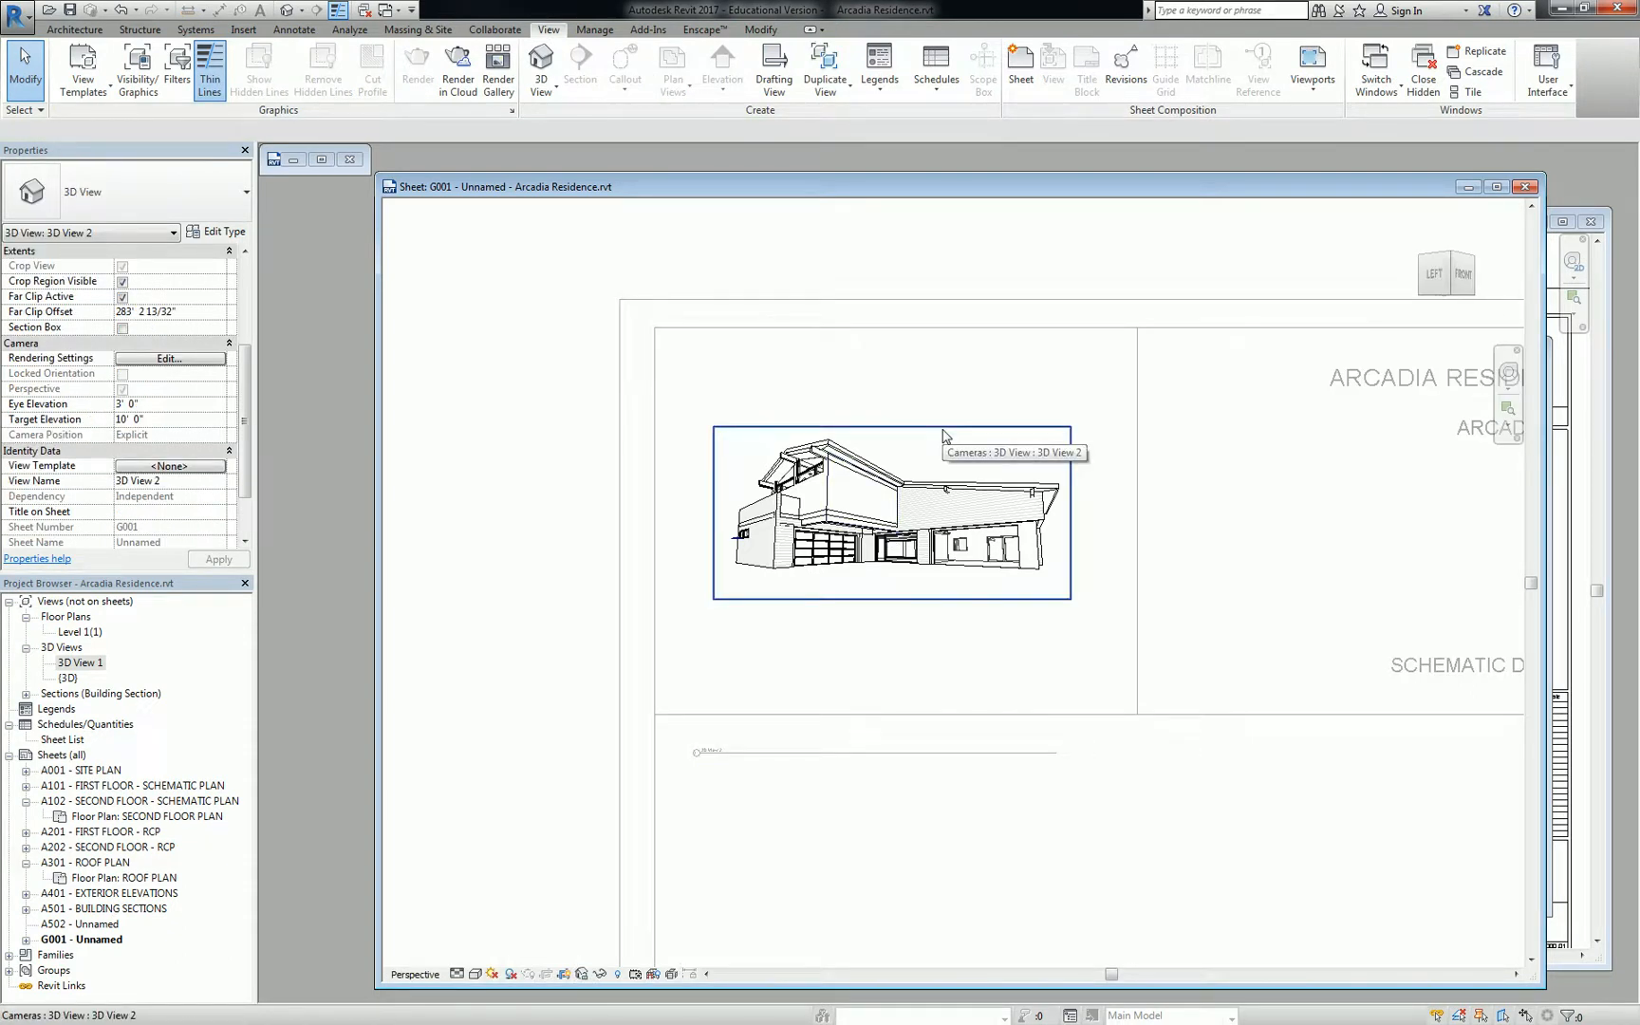
{"action": "scroll", "coordinate": [881, 349], "scroll_direction": "down", "scroll_amount": 1}
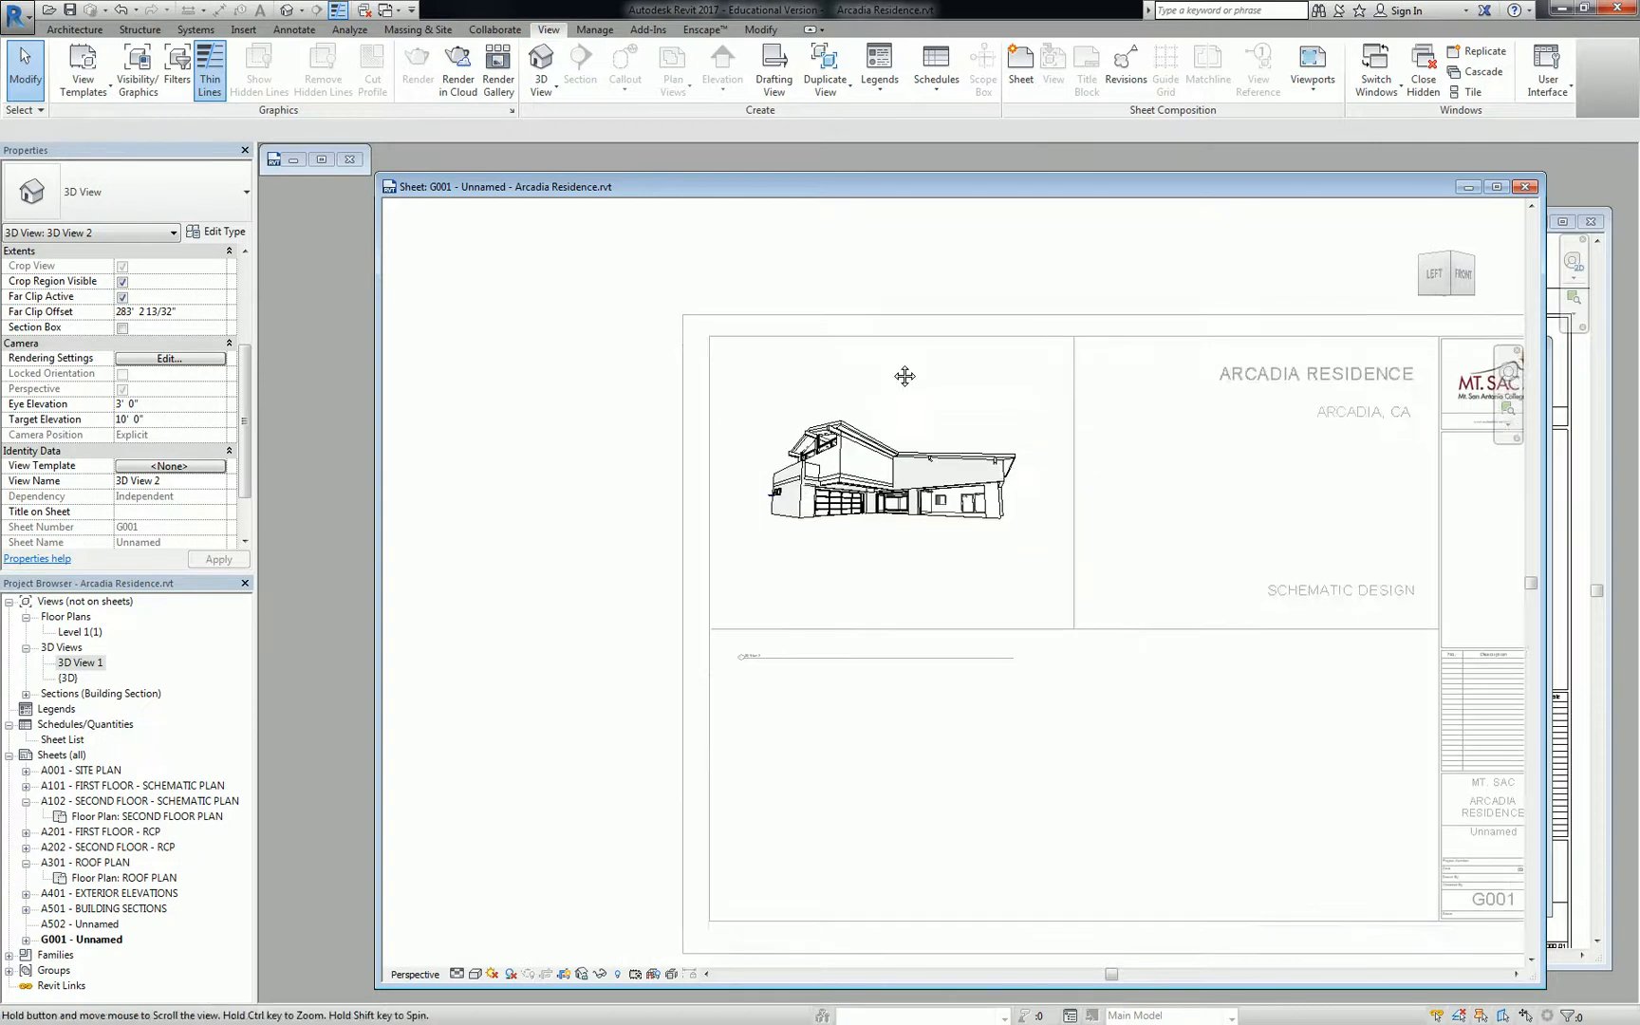
{"action": "middle_click_drag", "start_coordinate": [898, 346], "coordinate": [883, 393]}
{"action": "left_click_drag", "start_coordinate": [244, 371], "coordinate": [249, 275]}
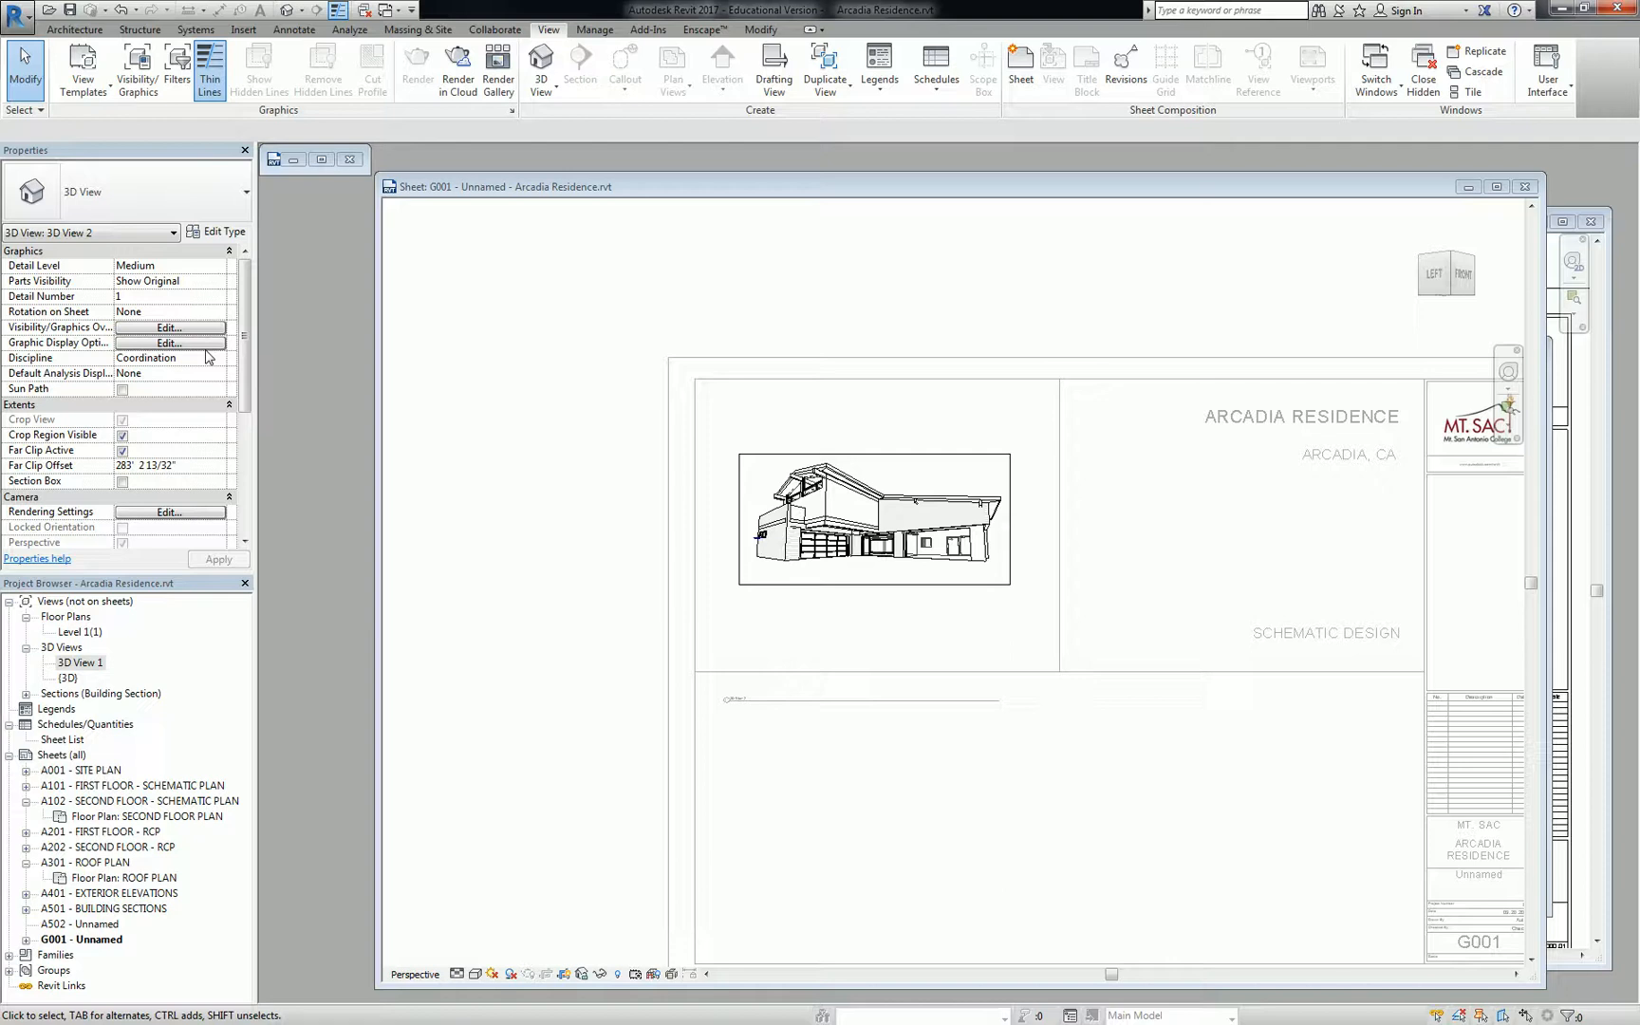
Try a crop region width of 16 for the perspective with the Field of view option.
{"action": "left_click", "coordinate": [943, 454]}
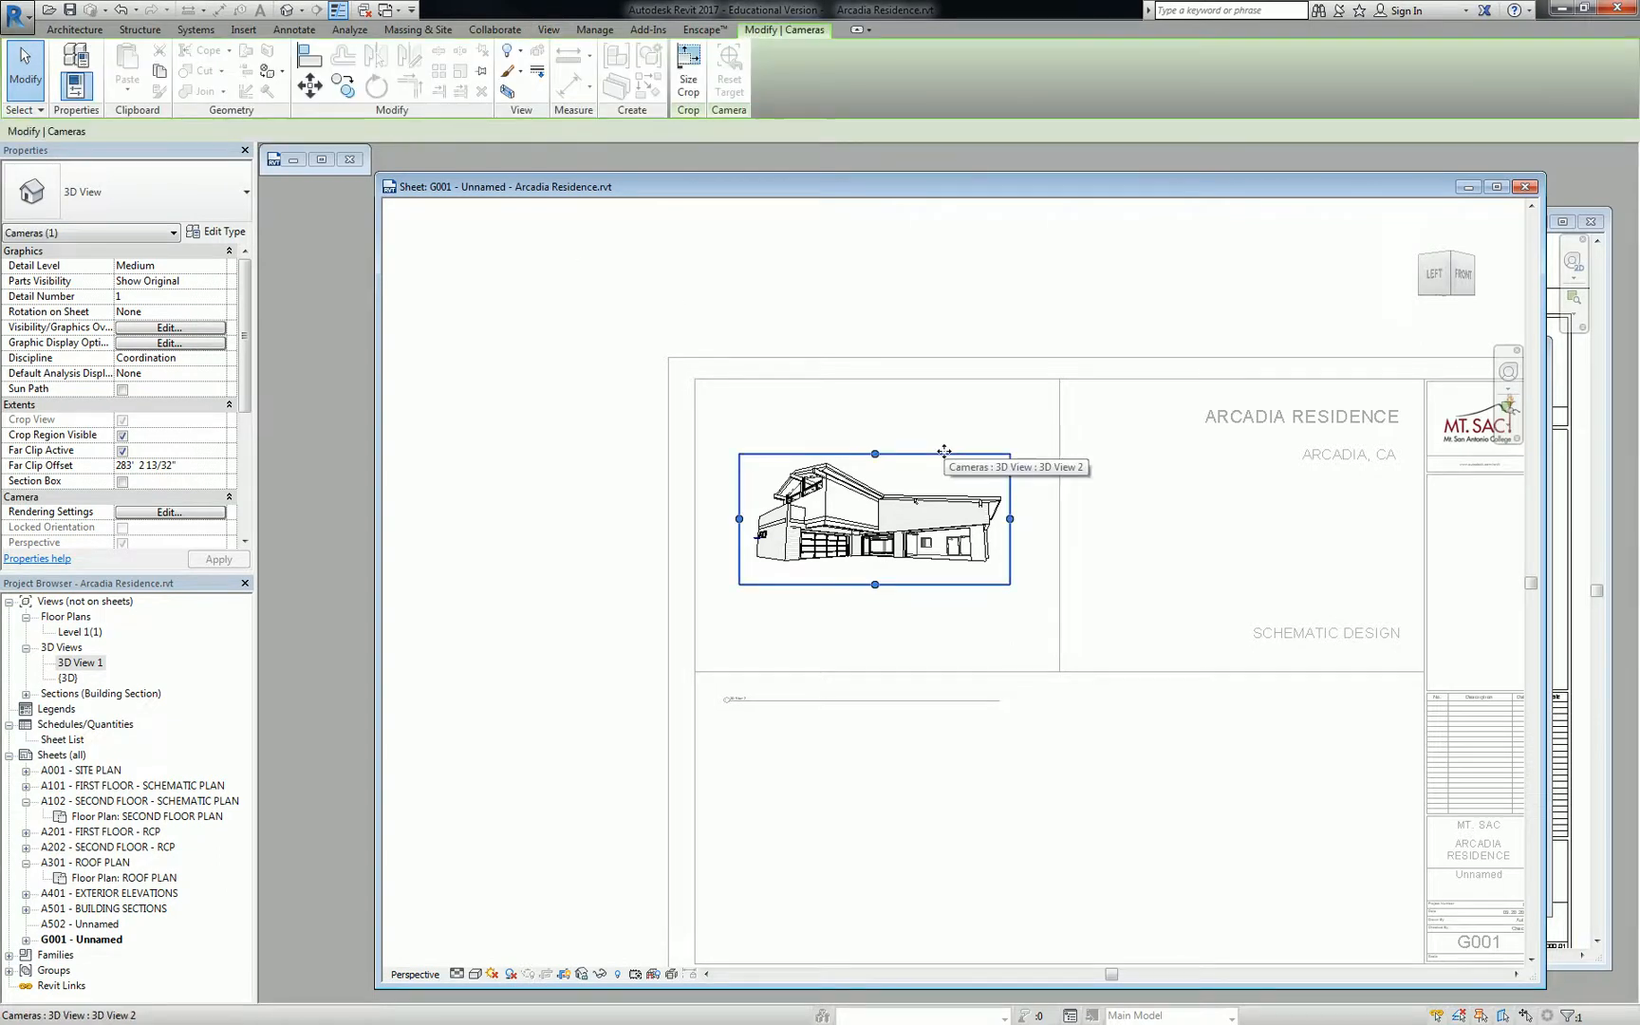
{"action": "left_click", "coordinate": [689, 76]}
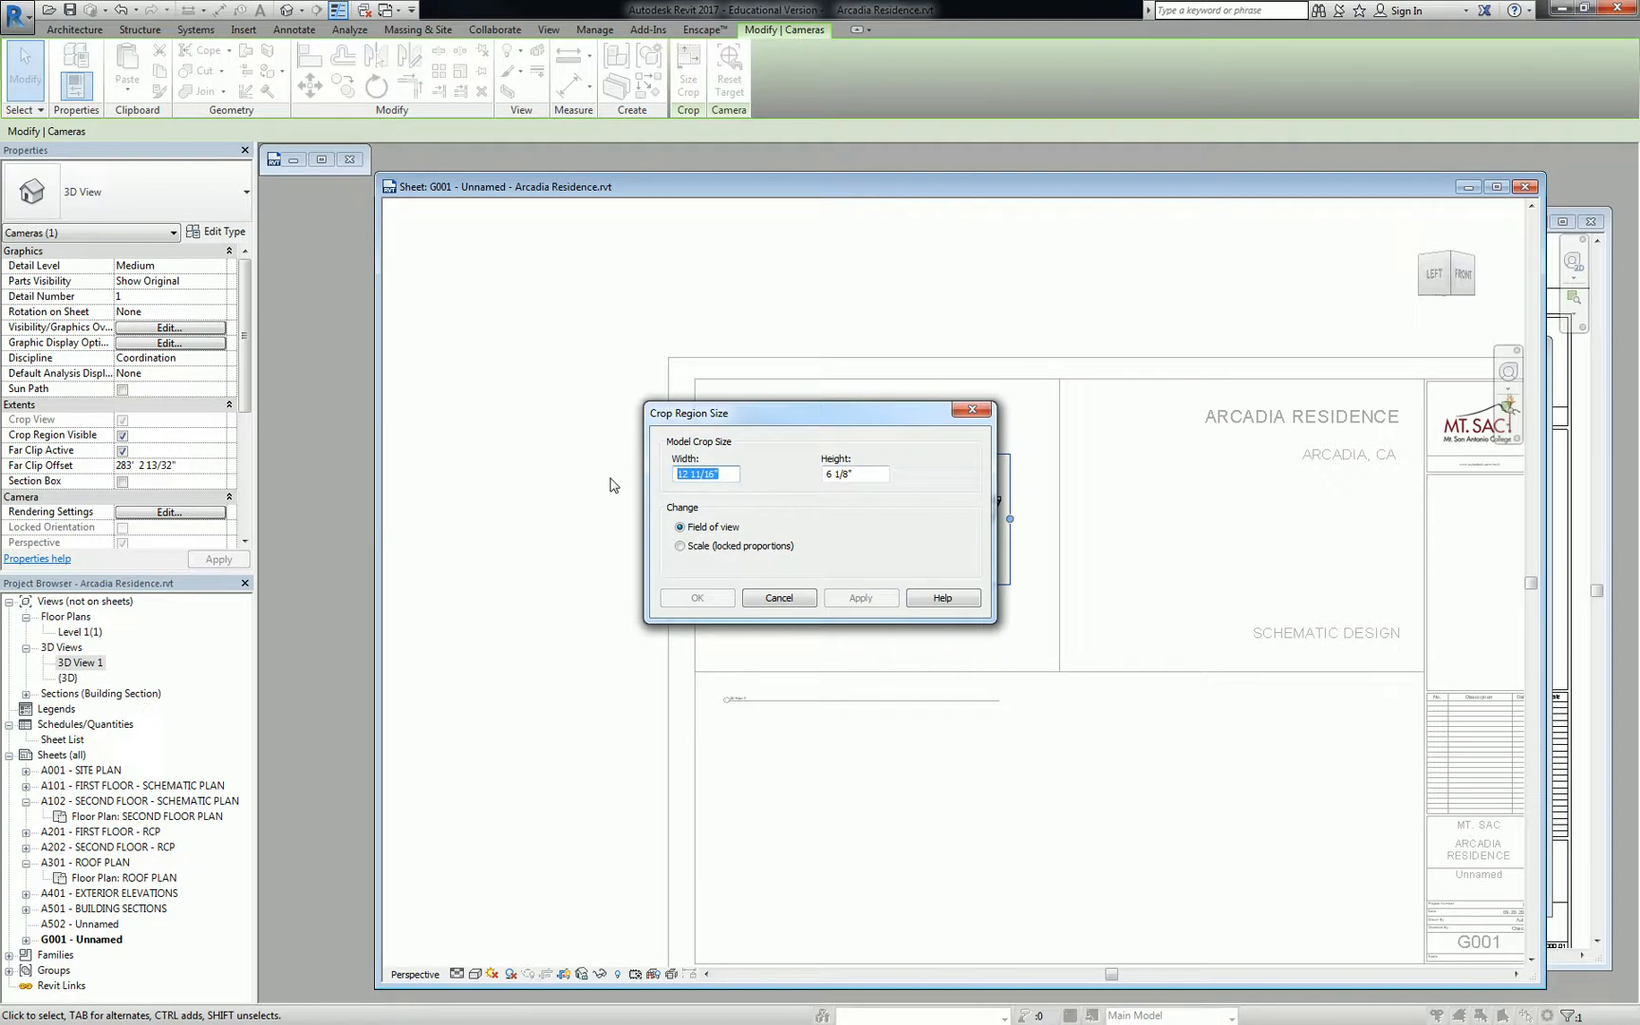
{"action": "left_click_drag", "start_coordinate": [873, 420], "coordinate": [965, 688]}
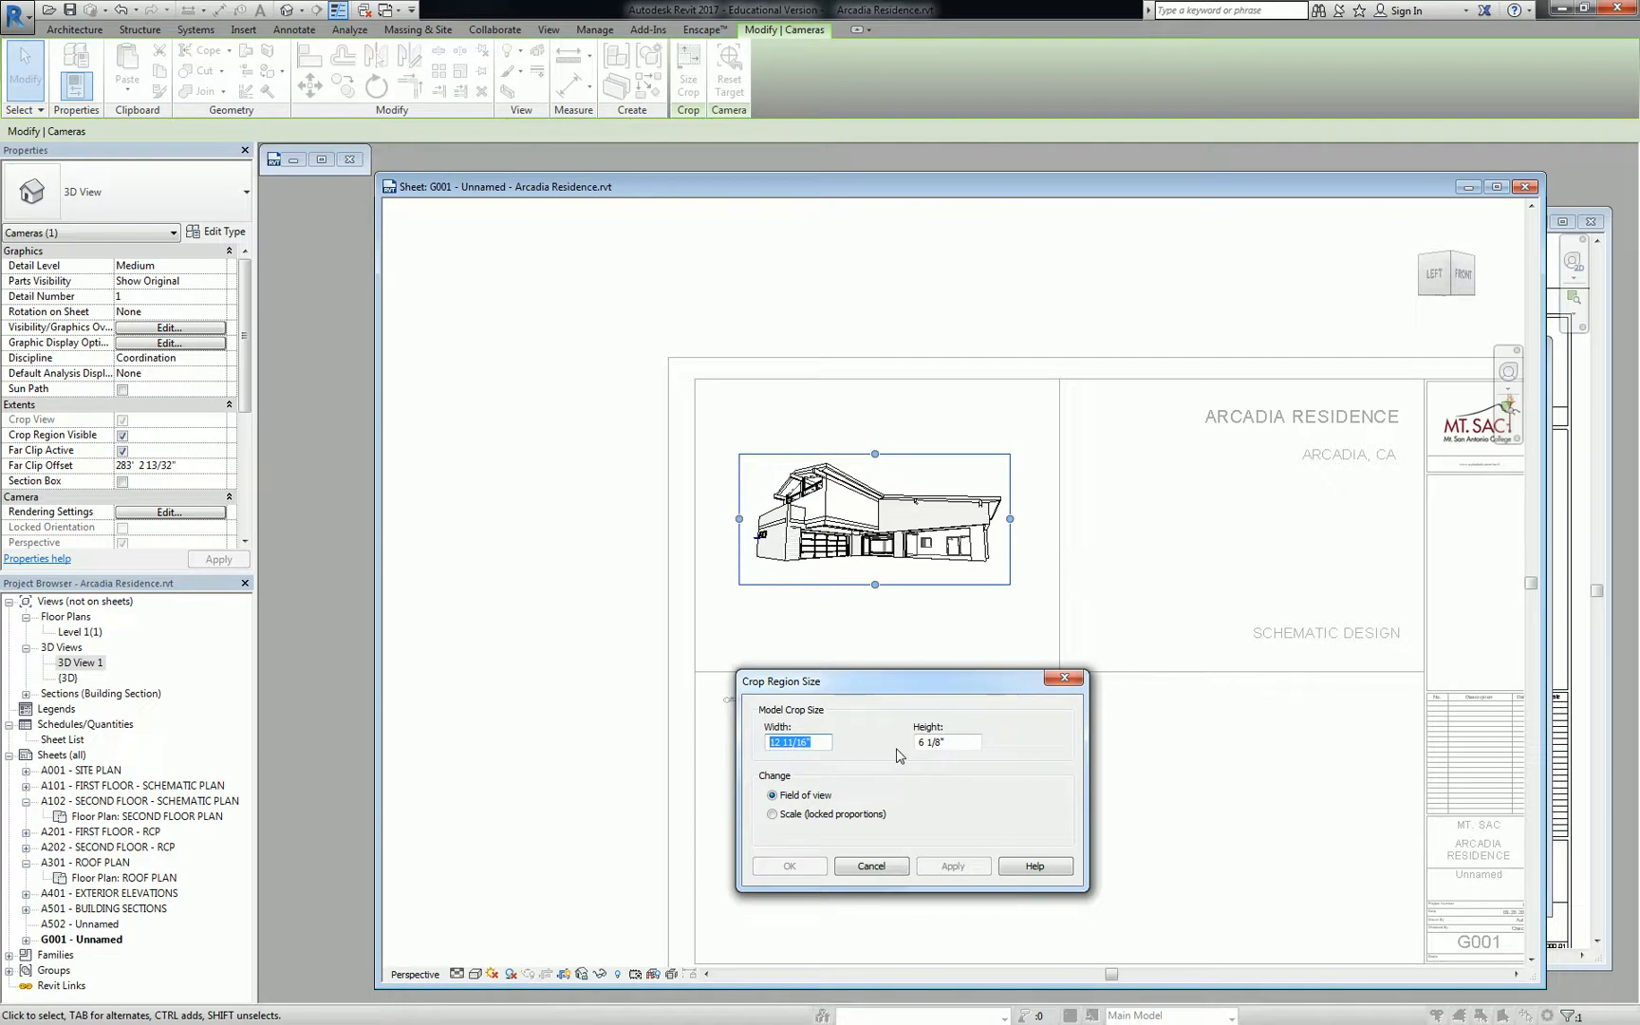
{"action": "type", "text": "16"}
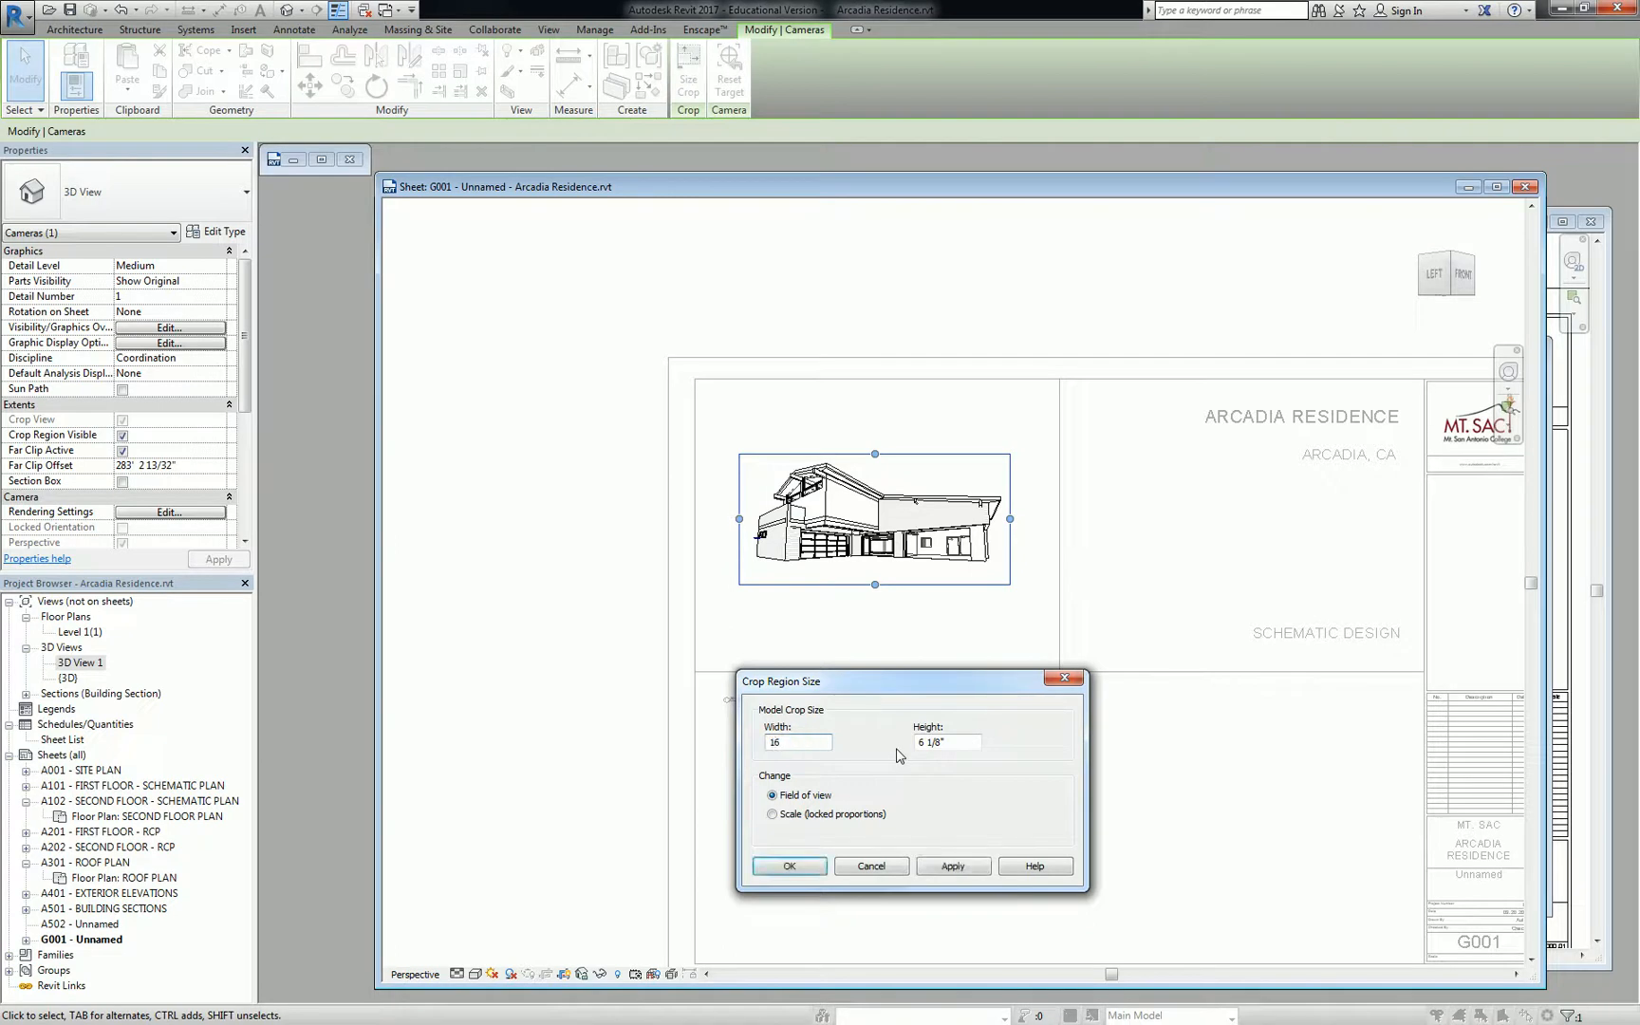
{"action": "key", "text": "Return"}
{"action": "key", "text": "Escape"}
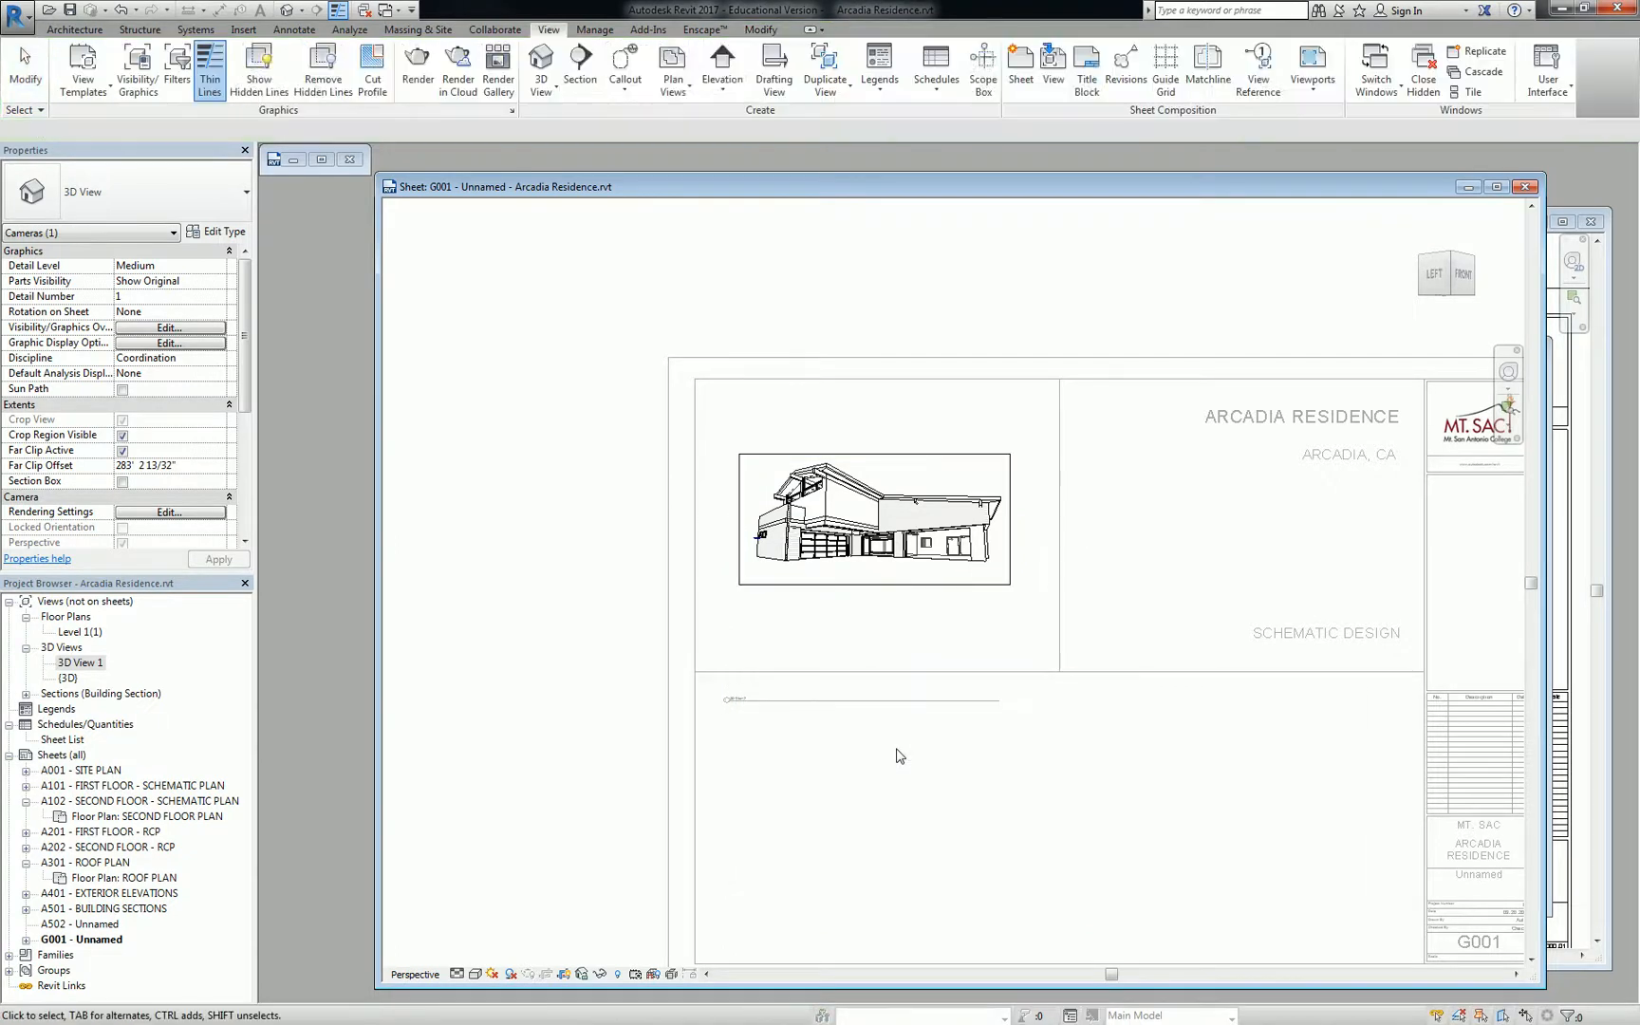
Stretch all four edges of the perspective's crop region towards the borders of its sheet cell.
{"action": "left_click", "coordinate": [960, 455]}
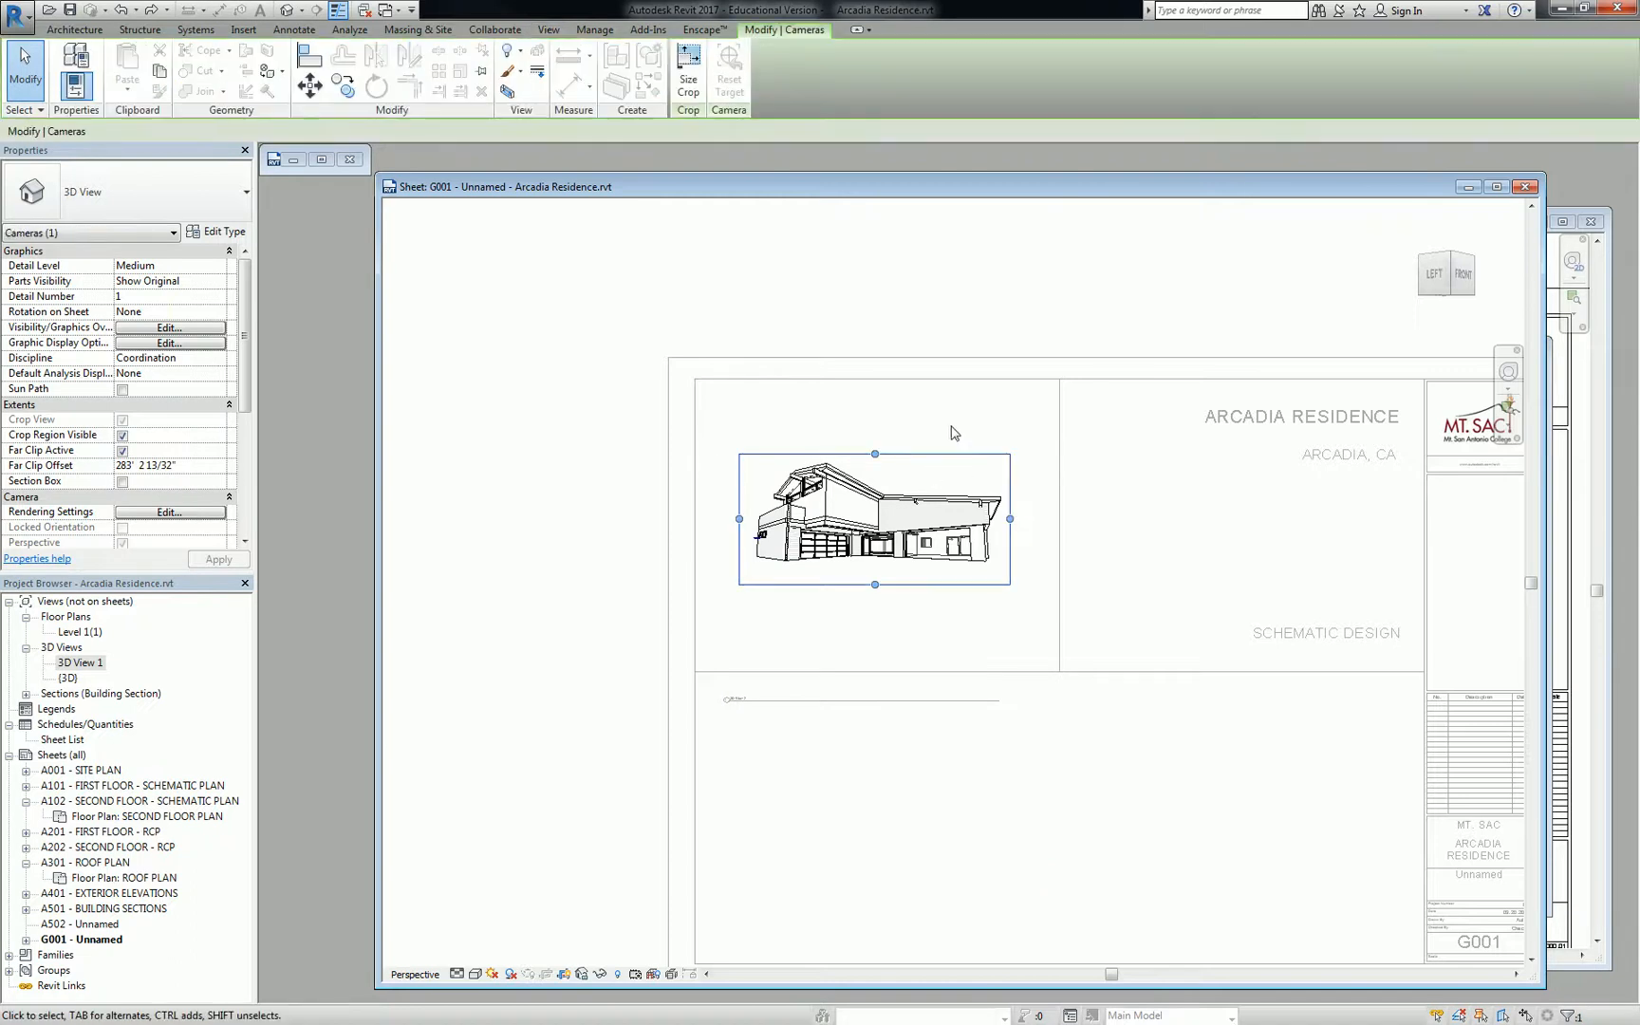
{"action": "left_click_drag", "start_coordinate": [875, 454], "coordinate": [875, 383]}
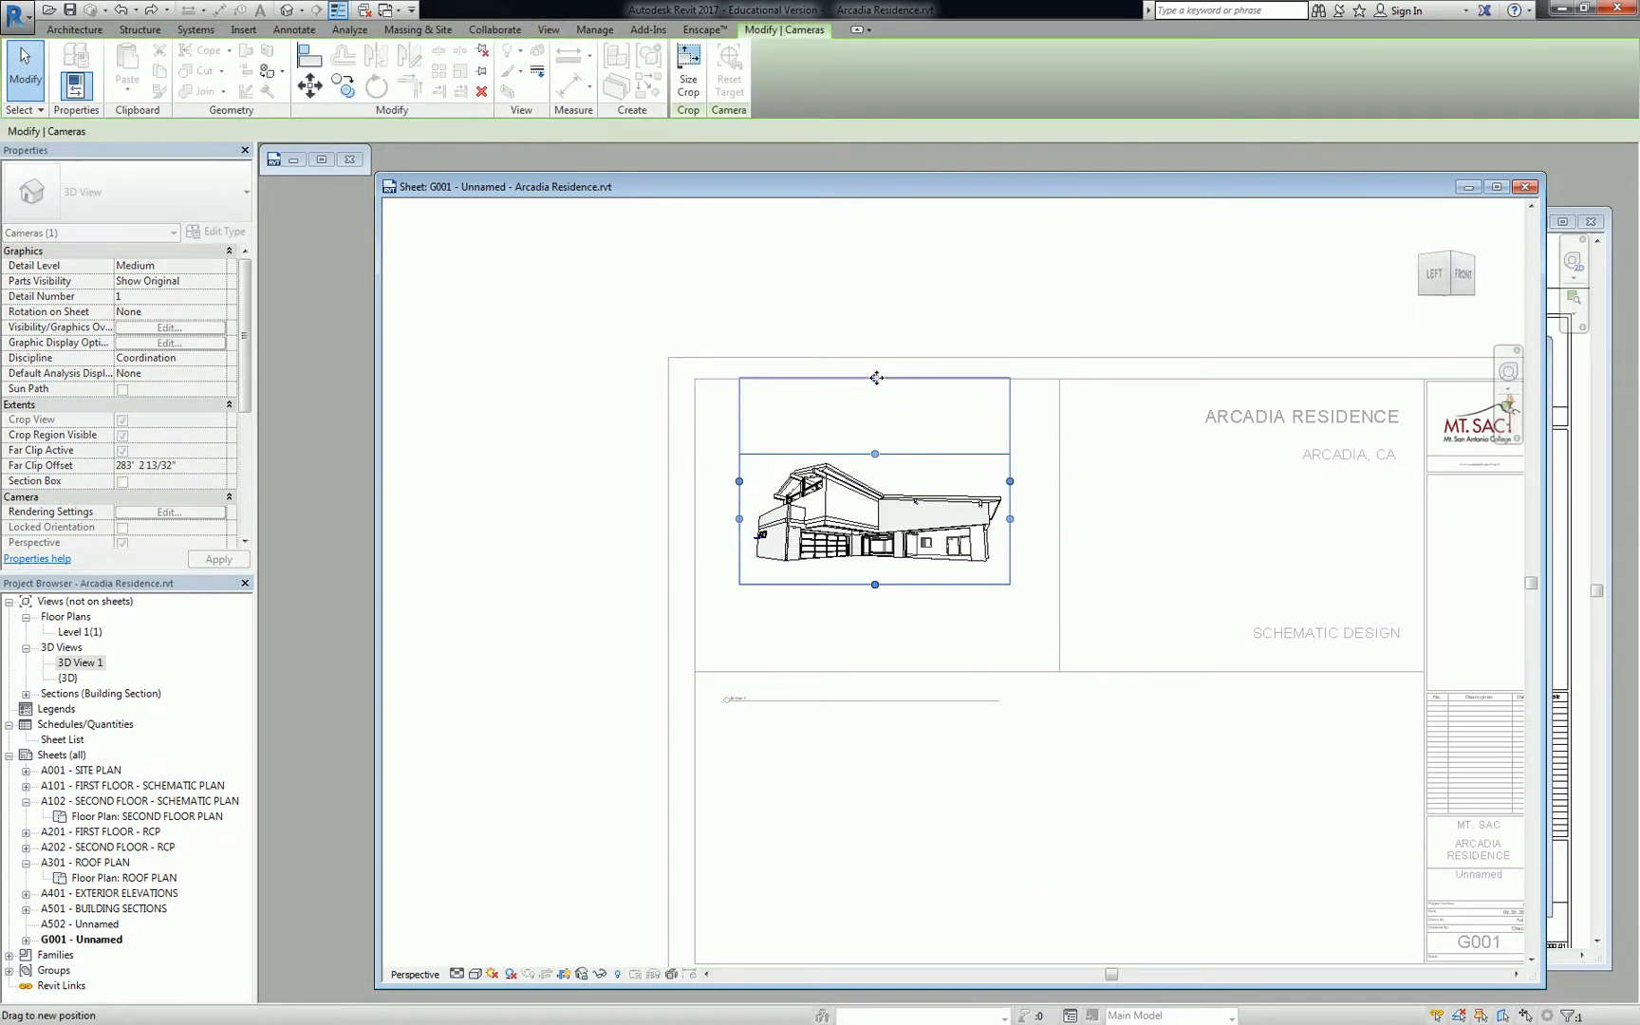
{"action": "left_click_drag", "start_coordinate": [1010, 484], "coordinate": [1061, 490]}
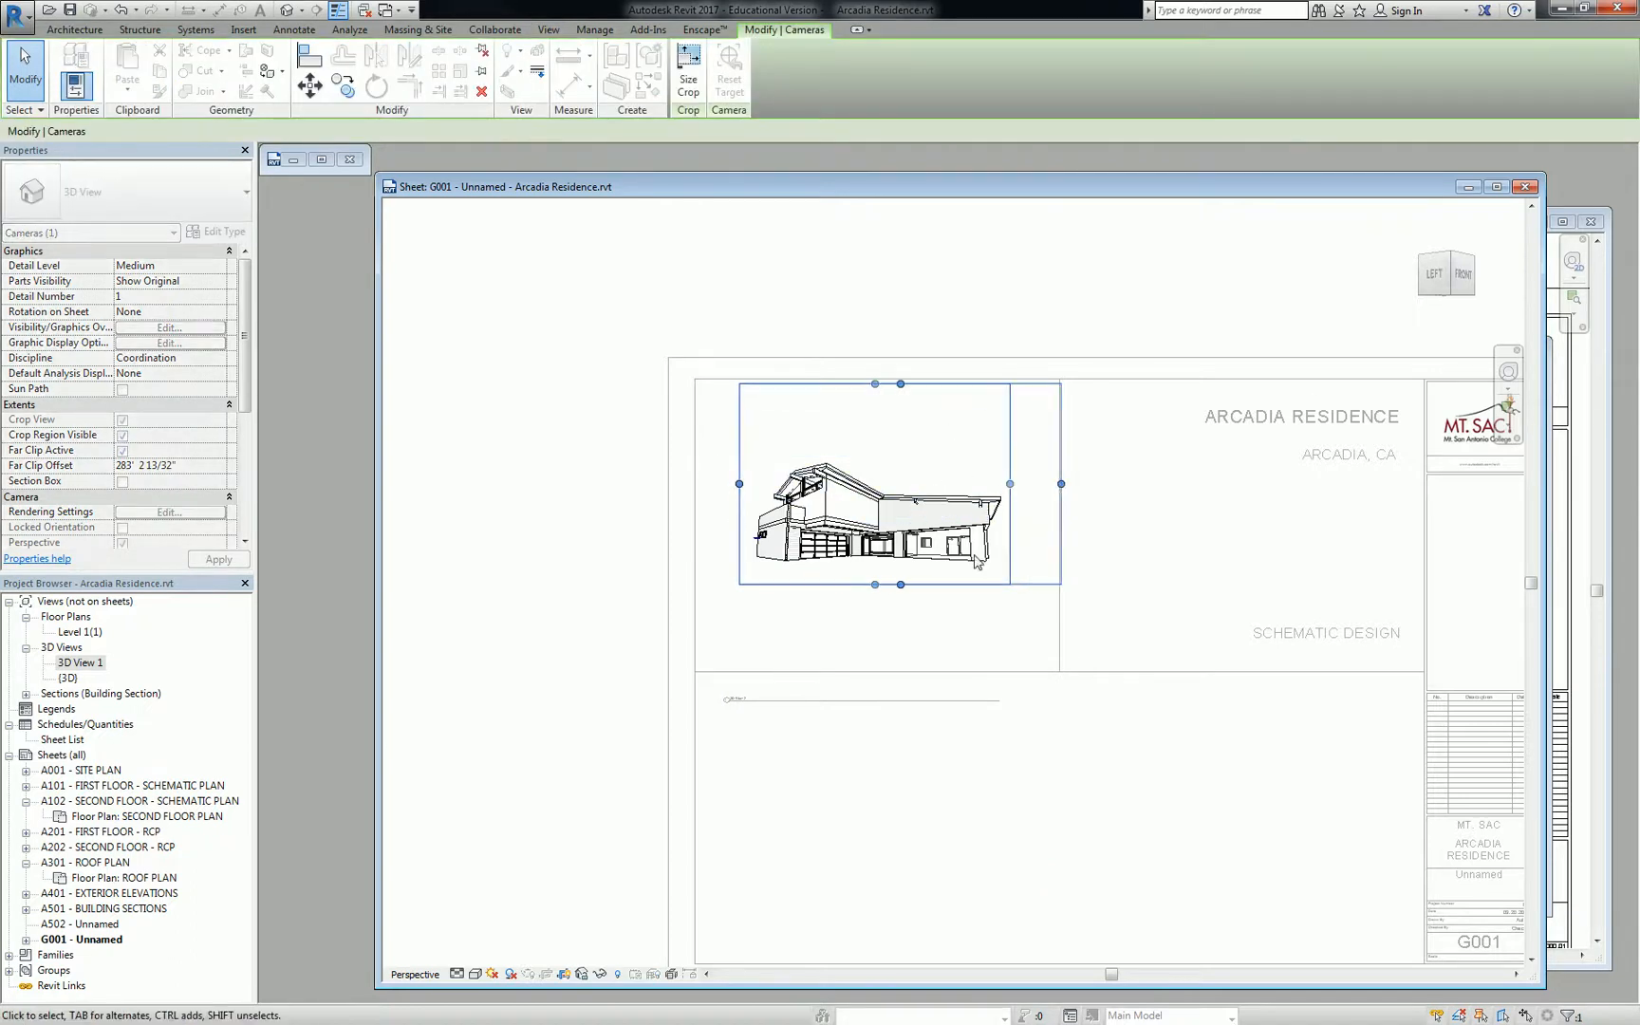
{"action": "left_click_drag", "start_coordinate": [900, 584], "coordinate": [900, 665]}
{"action": "left_click_drag", "start_coordinate": [739, 523], "coordinate": [702, 523]}
{"action": "scroll", "coordinate": [848, 504], "scroll_direction": "up", "scroll_amount": 1}
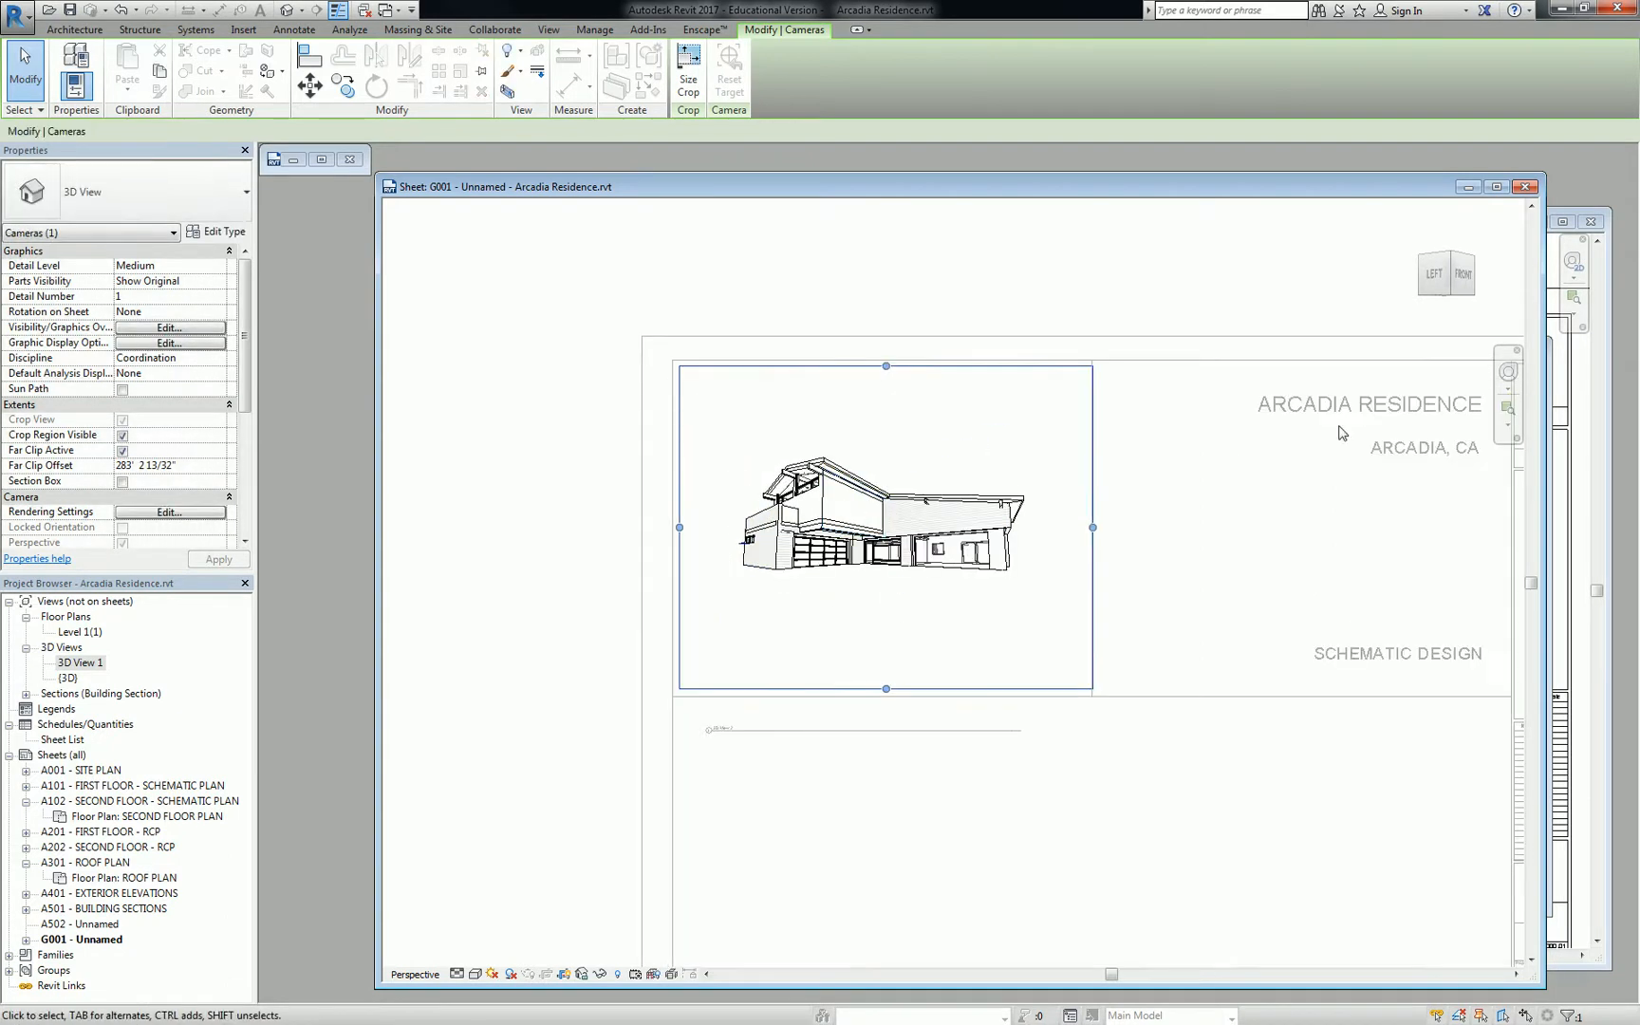
Enlarge the house within the stretched crop region using the SteeringWheels Zoom.
{"action": "left_click", "coordinate": [1508, 372]}
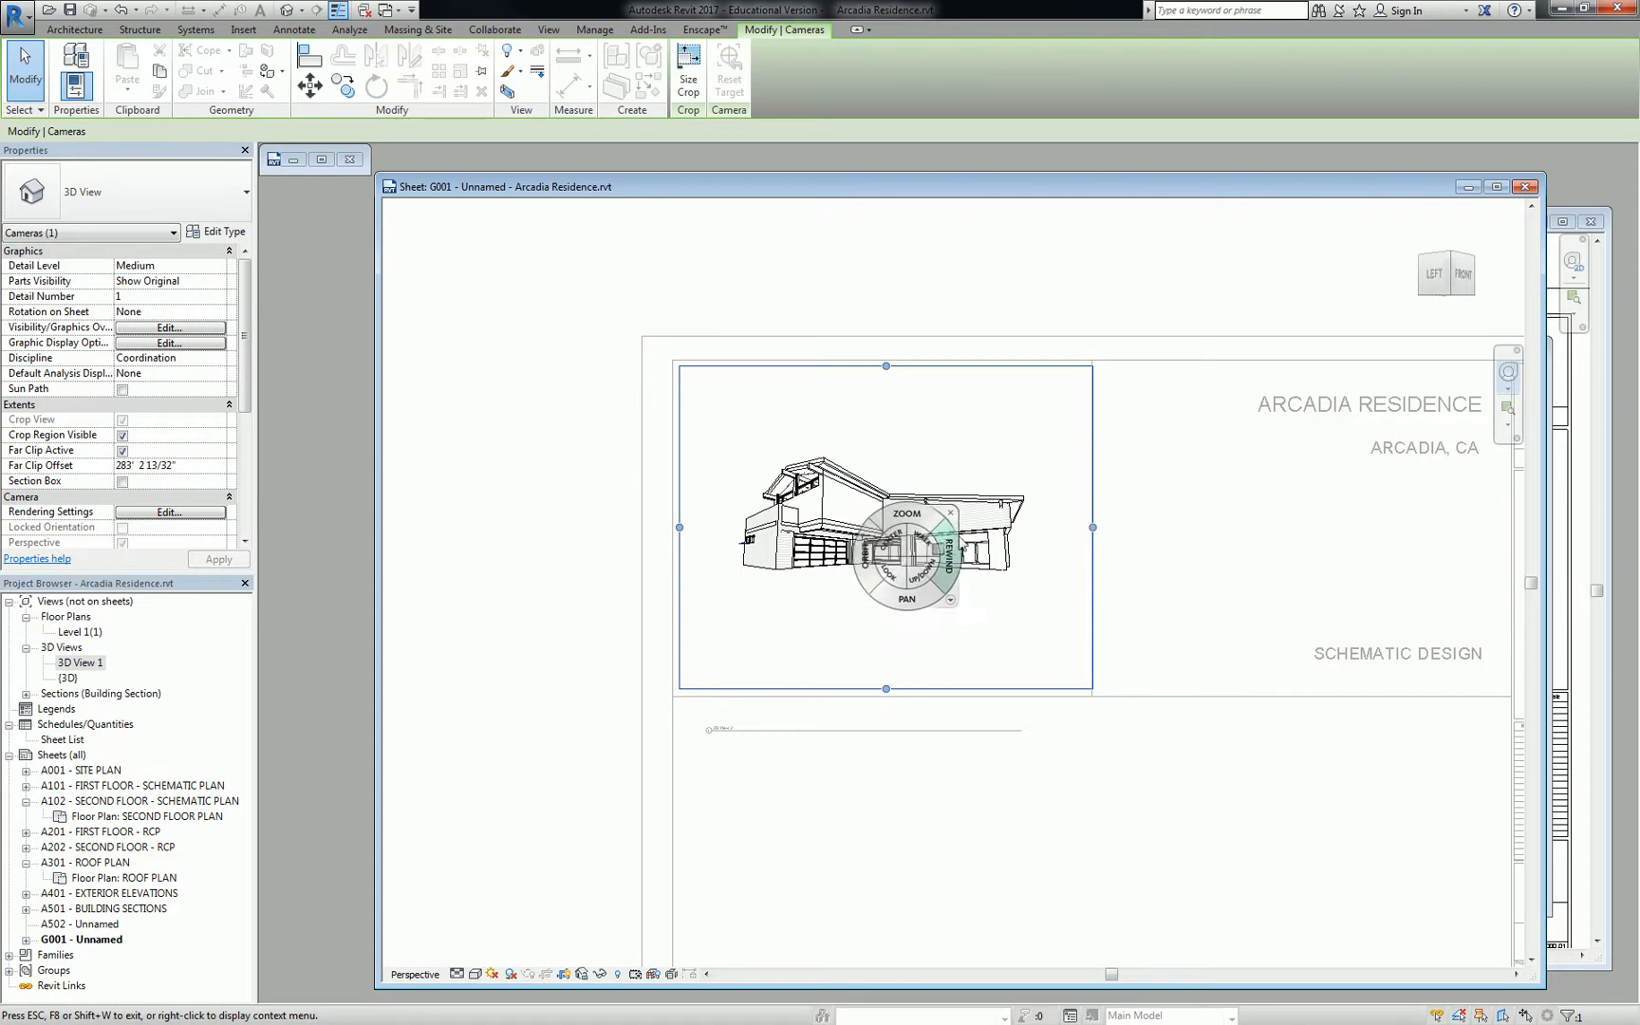
{"action": "left_click_drag", "start_coordinate": [916, 521], "coordinate": [913, 507]}
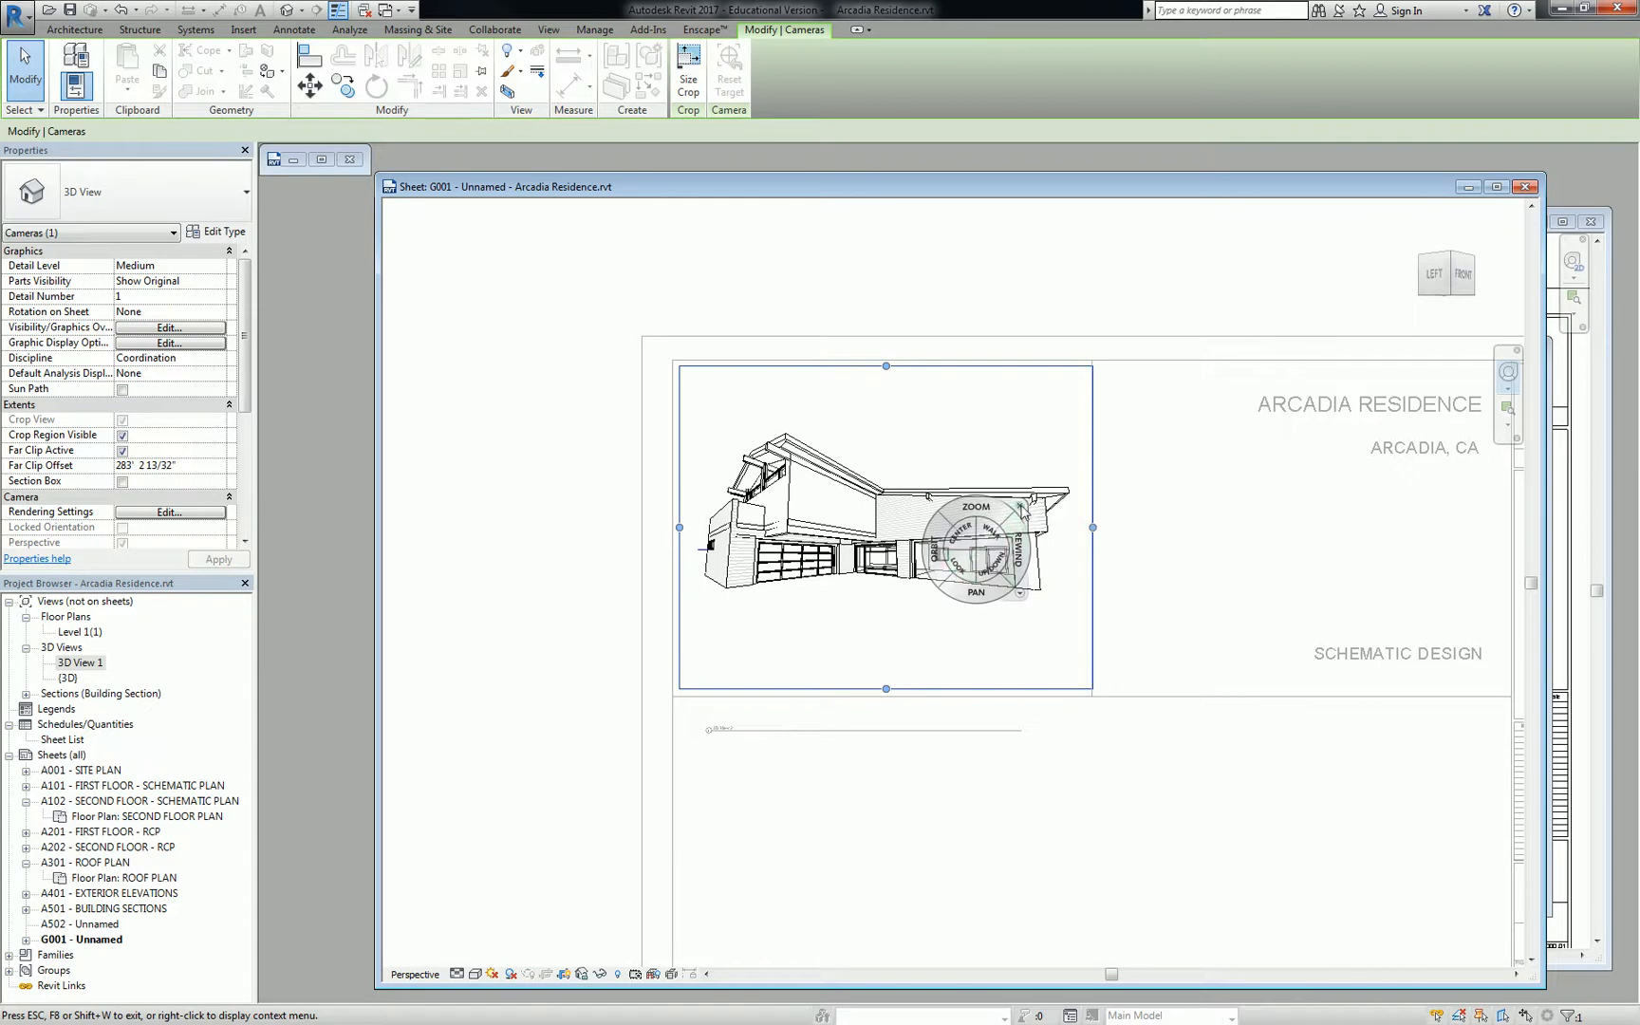
{"action": "left_click", "coordinate": [1019, 507]}
{"action": "left_click", "coordinate": [764, 324]}
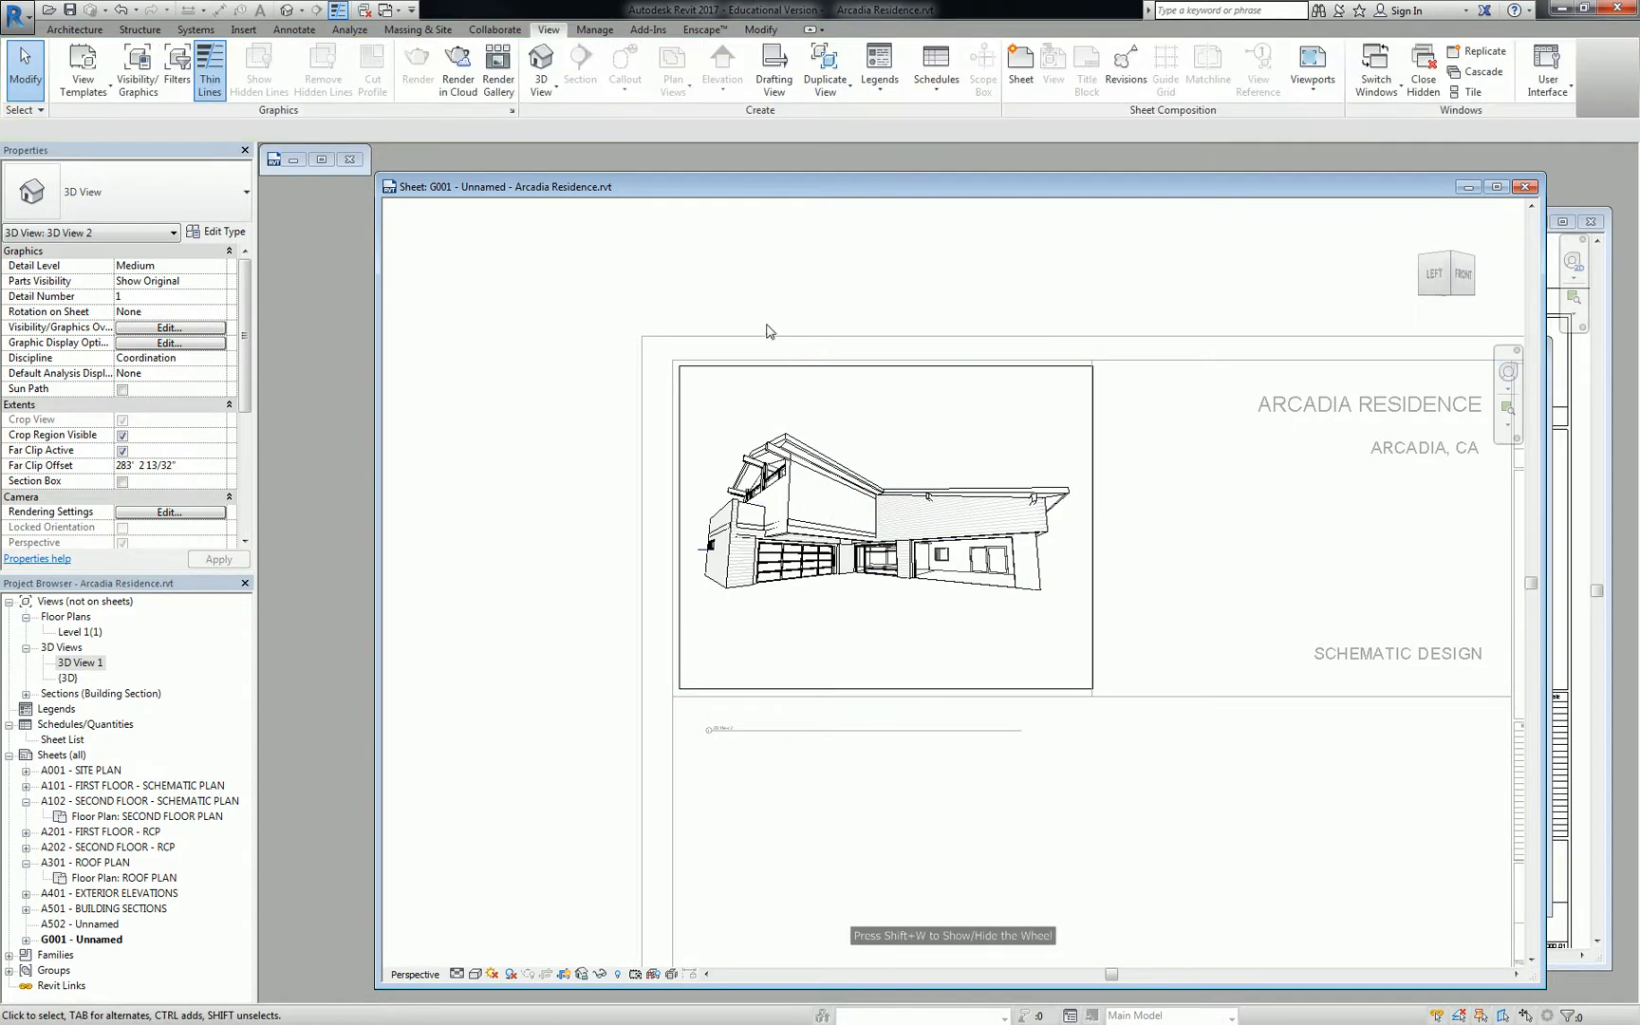
Check the width and height of the stretched crop region, leaving its size settings as they are.
{"action": "left_click", "coordinate": [775, 365]}
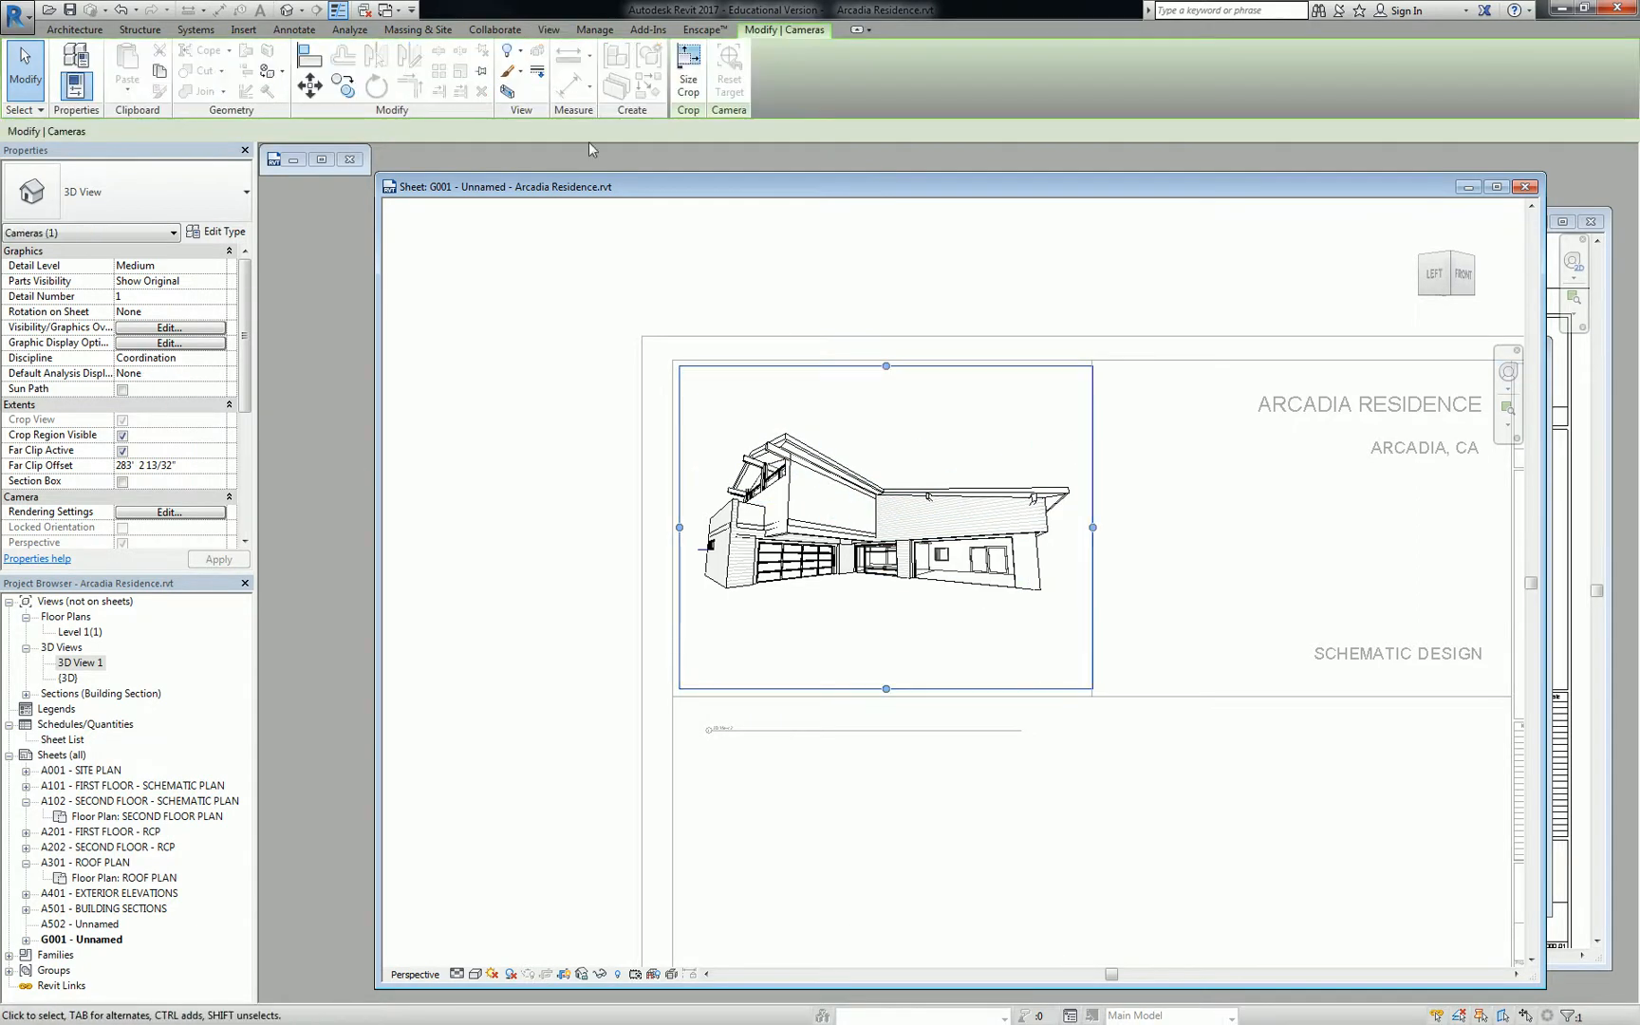
{"action": "left_click", "coordinate": [688, 80]}
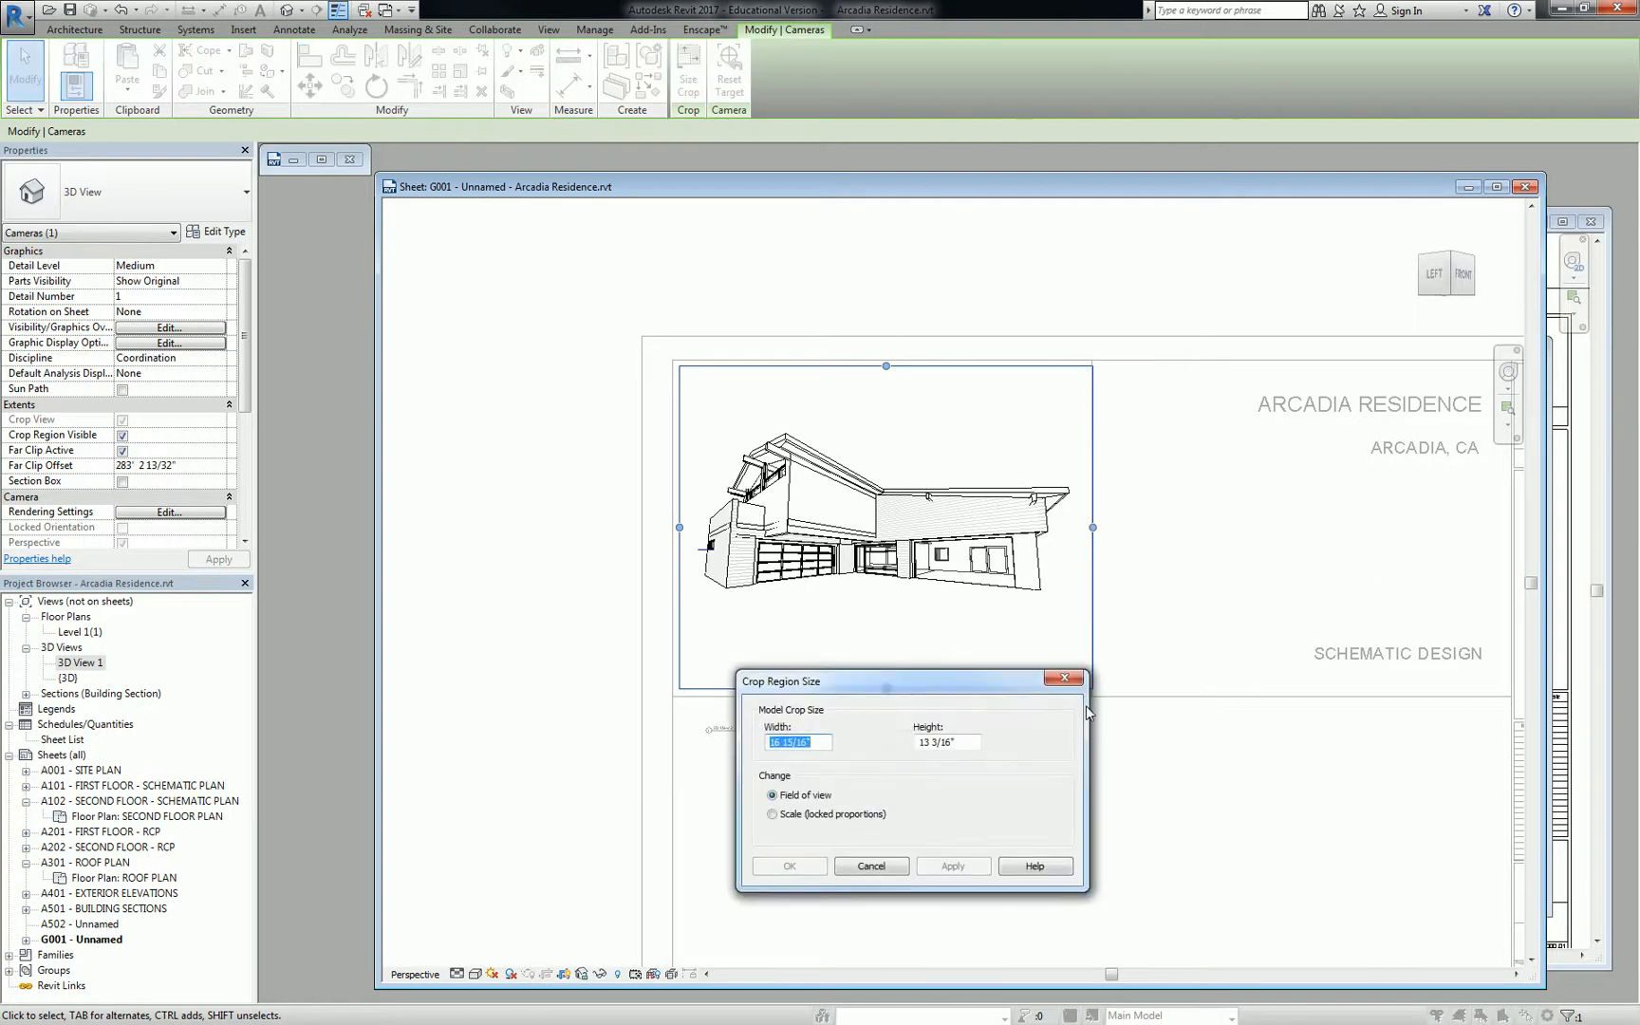
{"action": "left_click", "coordinate": [1074, 680]}
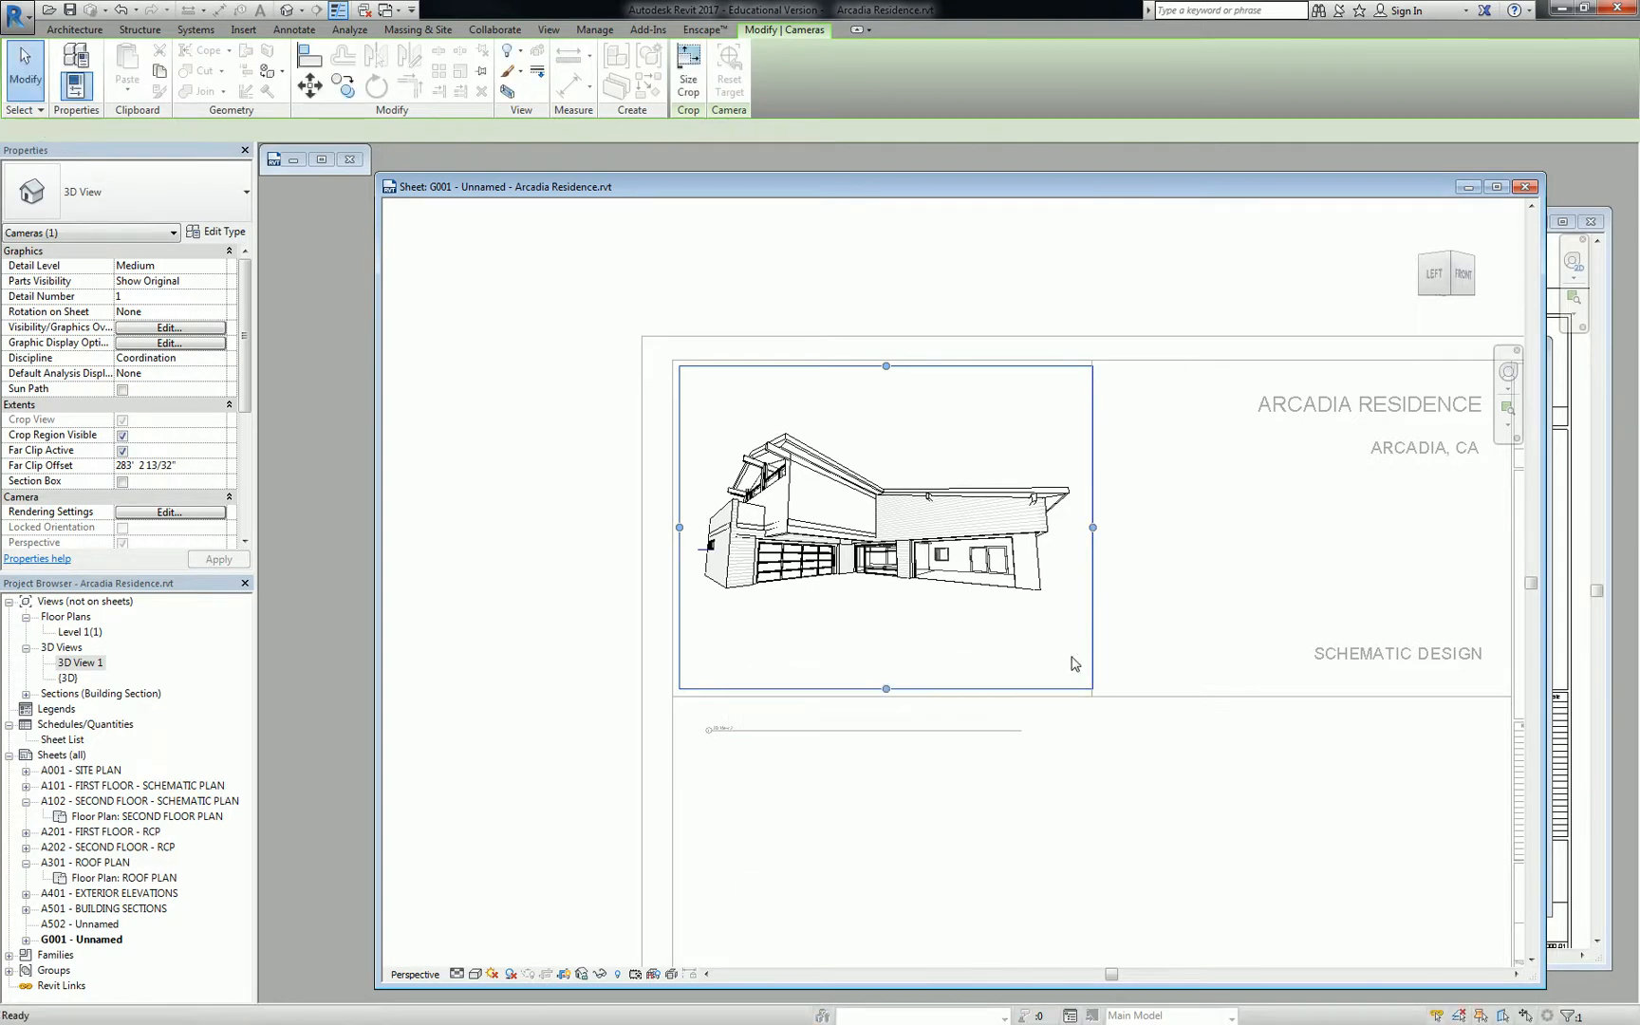
Undo the camera zoom and the side and lower crop region extensions.
{"action": "key", "text": "ctrl+z"}
{"action": "key", "text": "ctrl+z"}
{"action": "key", "text": "ctrl+z"}
{"action": "key", "text": "ctrl+z"}
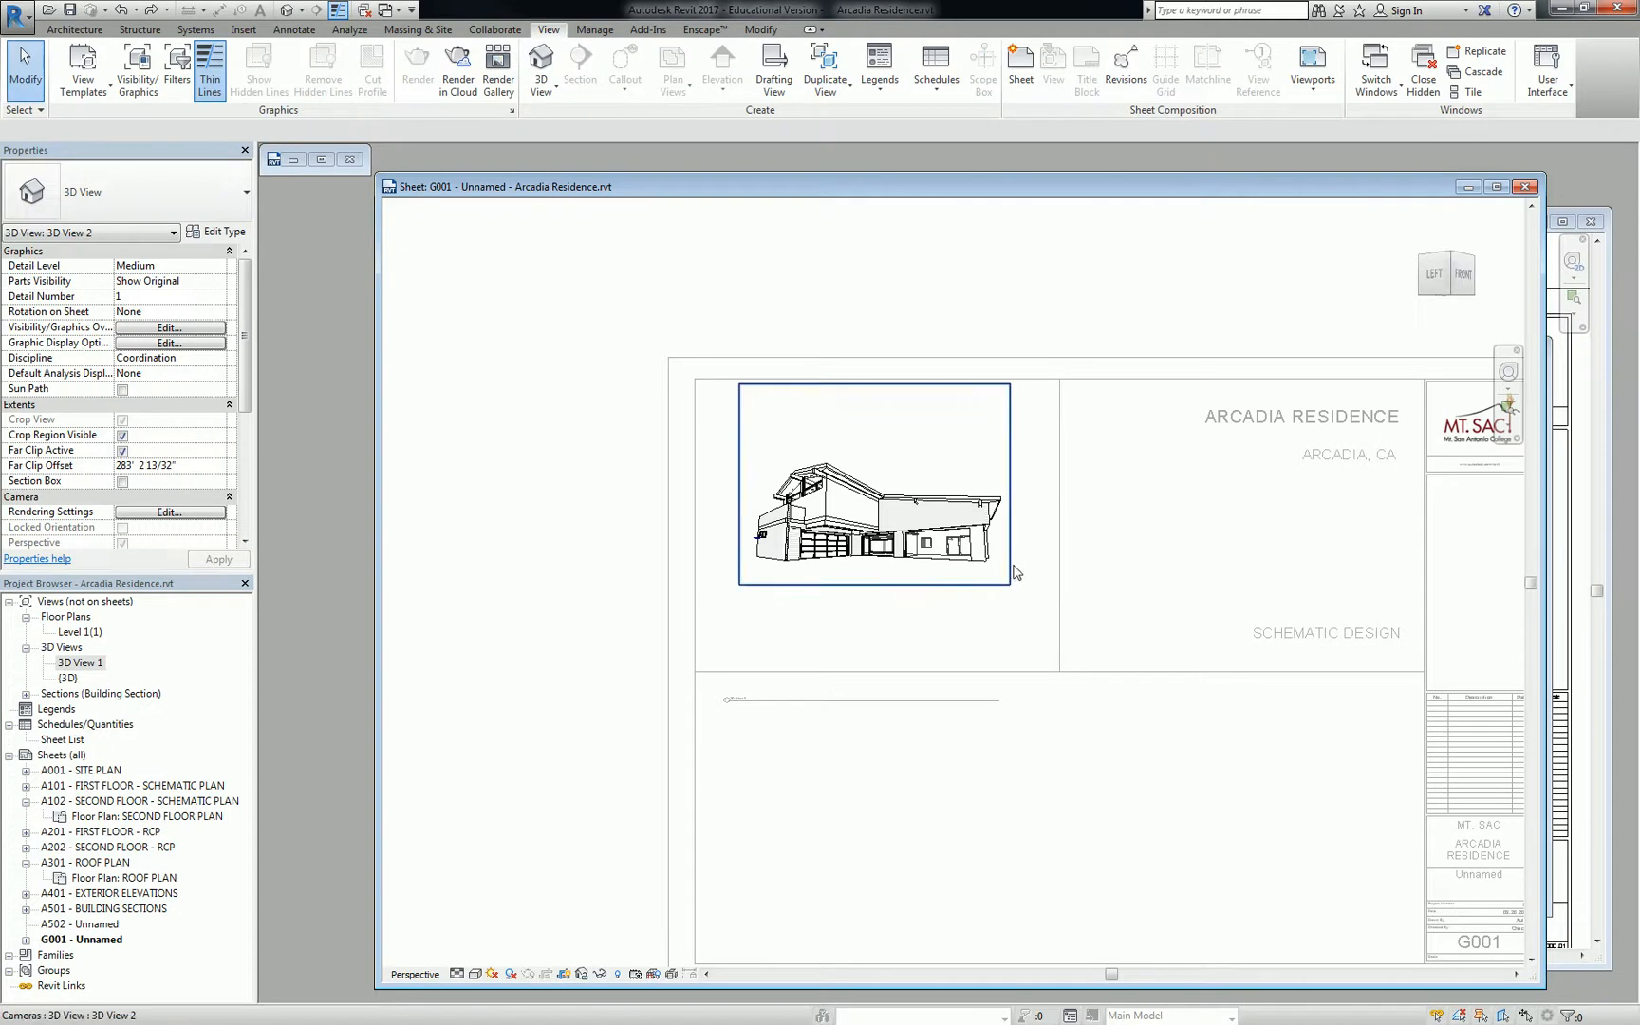
Redo the crop region extensions and pull the left crop edge out to the cell border again.
{"action": "left_click", "coordinate": [928, 460]}
{"action": "key", "text": "ctrl+y"}
{"action": "key", "text": "ctrl+y"}
{"action": "key", "text": "ctrl+y"}
{"action": "left_click_drag", "start_coordinate": [740, 524], "coordinate": [694, 523]}
{"action": "left_click", "coordinate": [913, 422]}
Undo all manual stretching of the perspective's crop region.
{"action": "key", "text": "ctrl+z"}
{"action": "key", "text": "ctrl+z"}
{"action": "key", "text": "ctrl+z"}
{"action": "key", "text": "ctrl+z"}
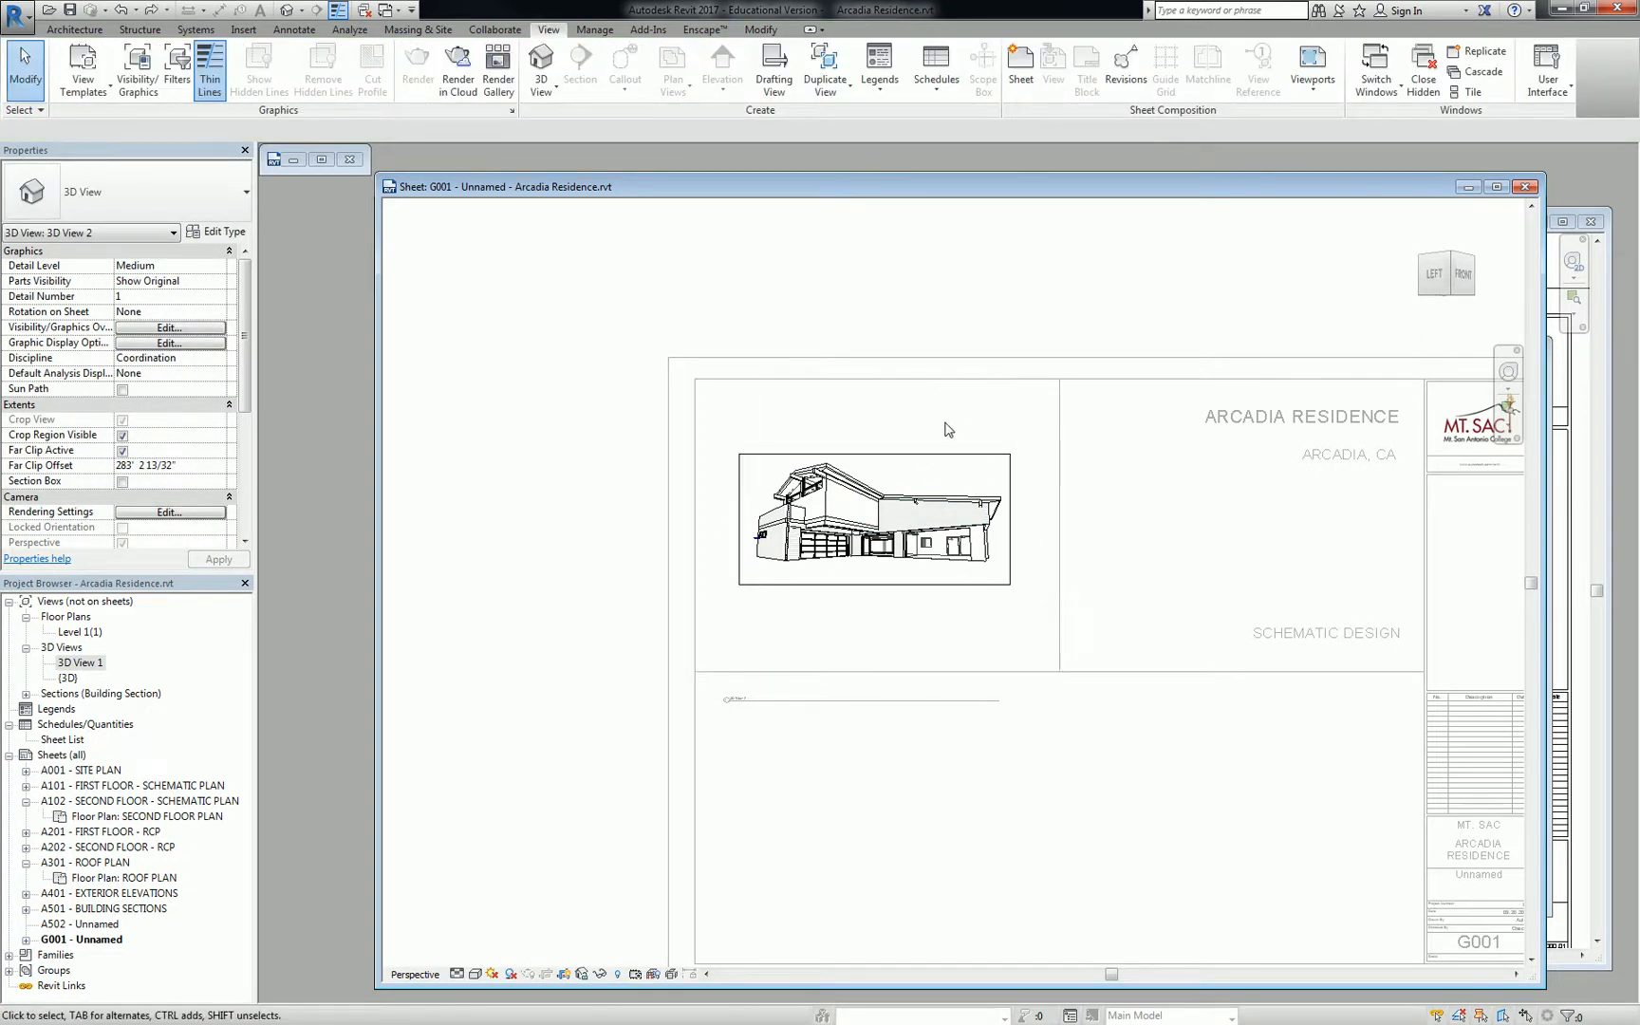
Scale the perspective's crop region with locked proportions to a width of 16 inches.
{"action": "left_click", "coordinate": [954, 457]}
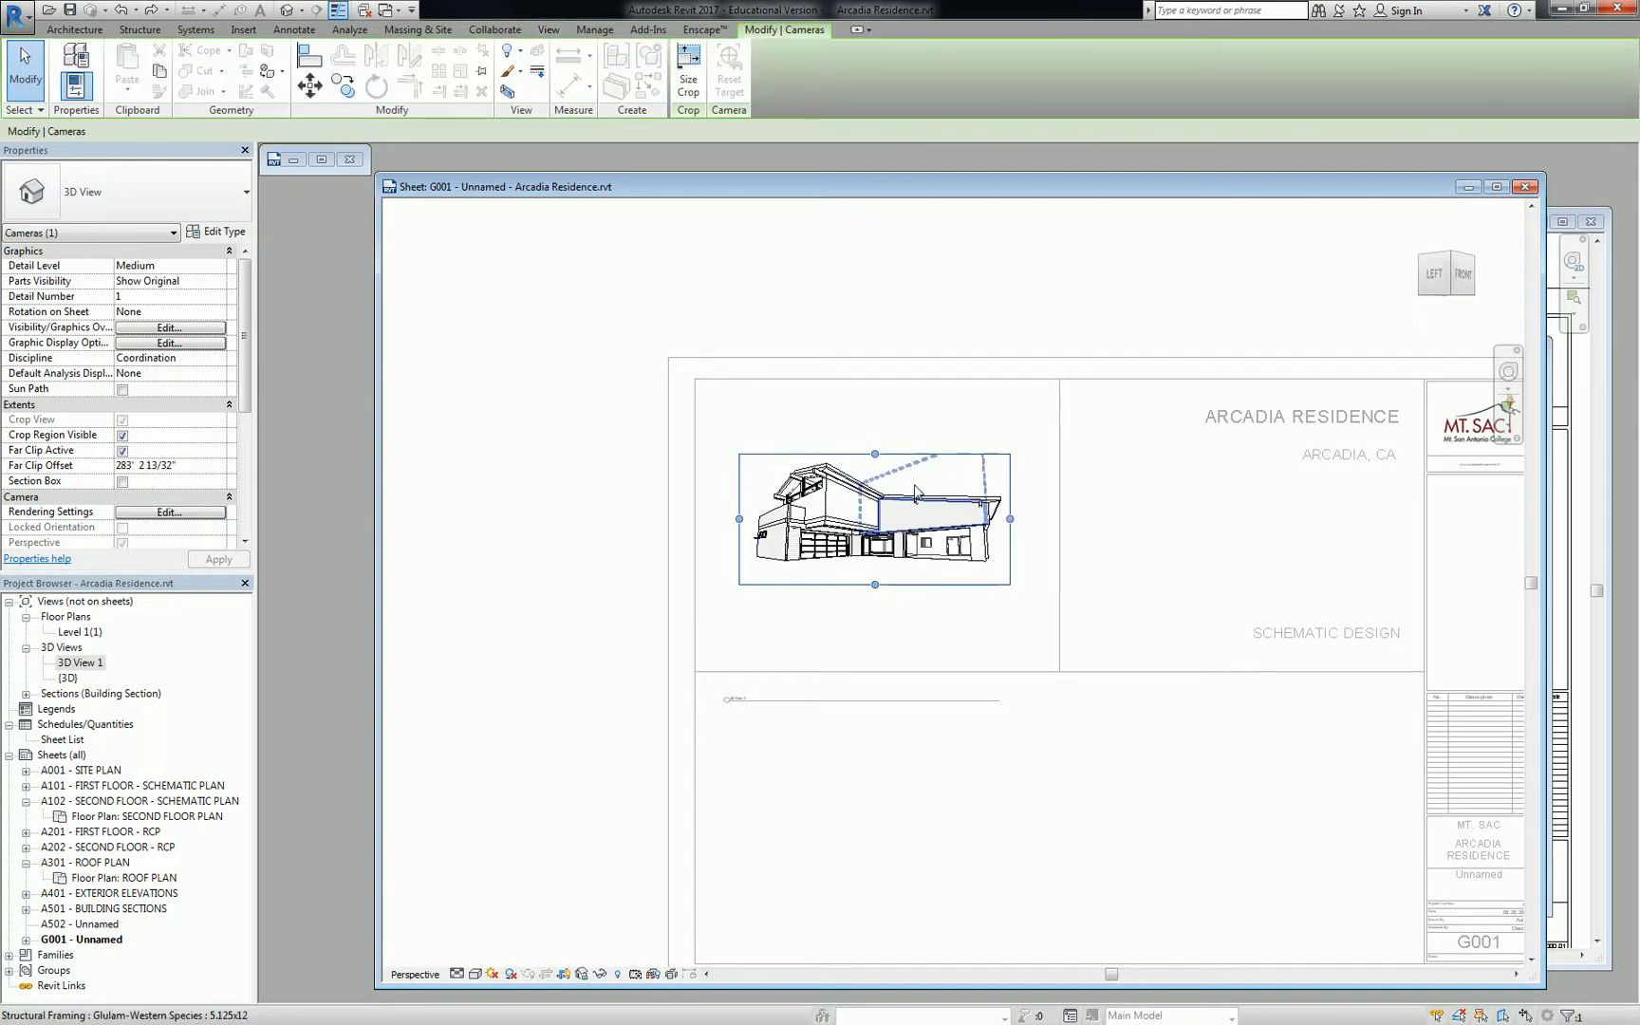
{"action": "left_click", "coordinate": [691, 80]}
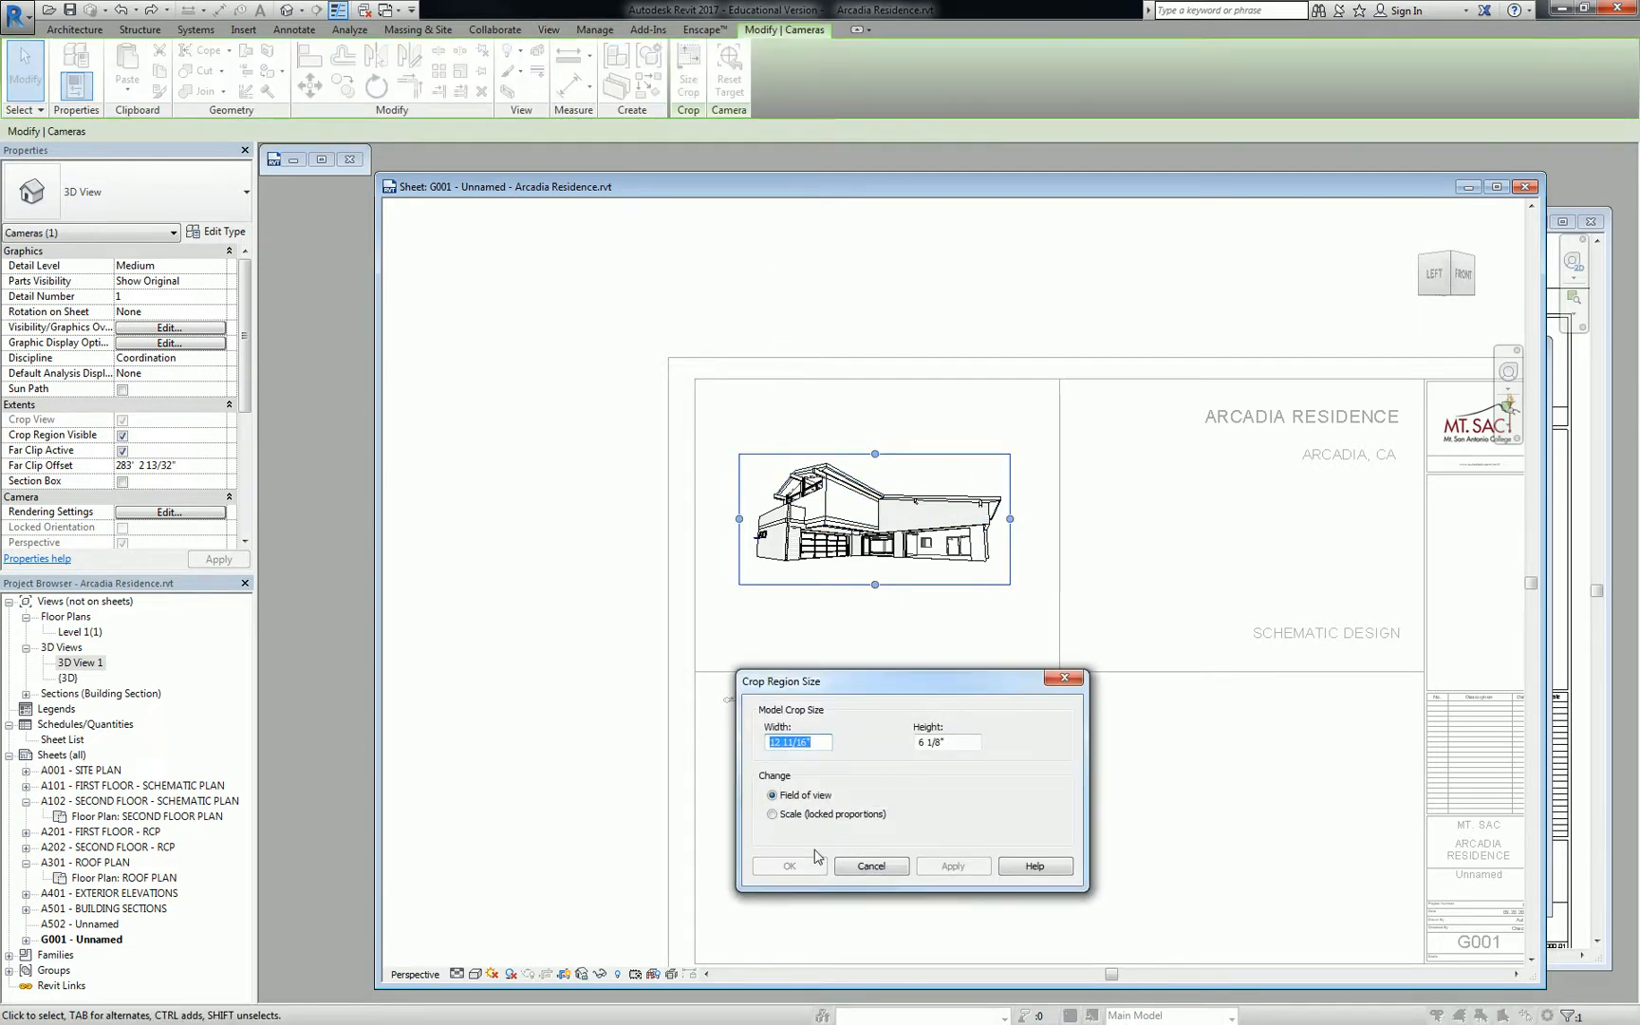
{"action": "left_click", "coordinate": [778, 814]}
{"action": "left_click_drag", "start_coordinate": [822, 742], "coordinate": [766, 742]}
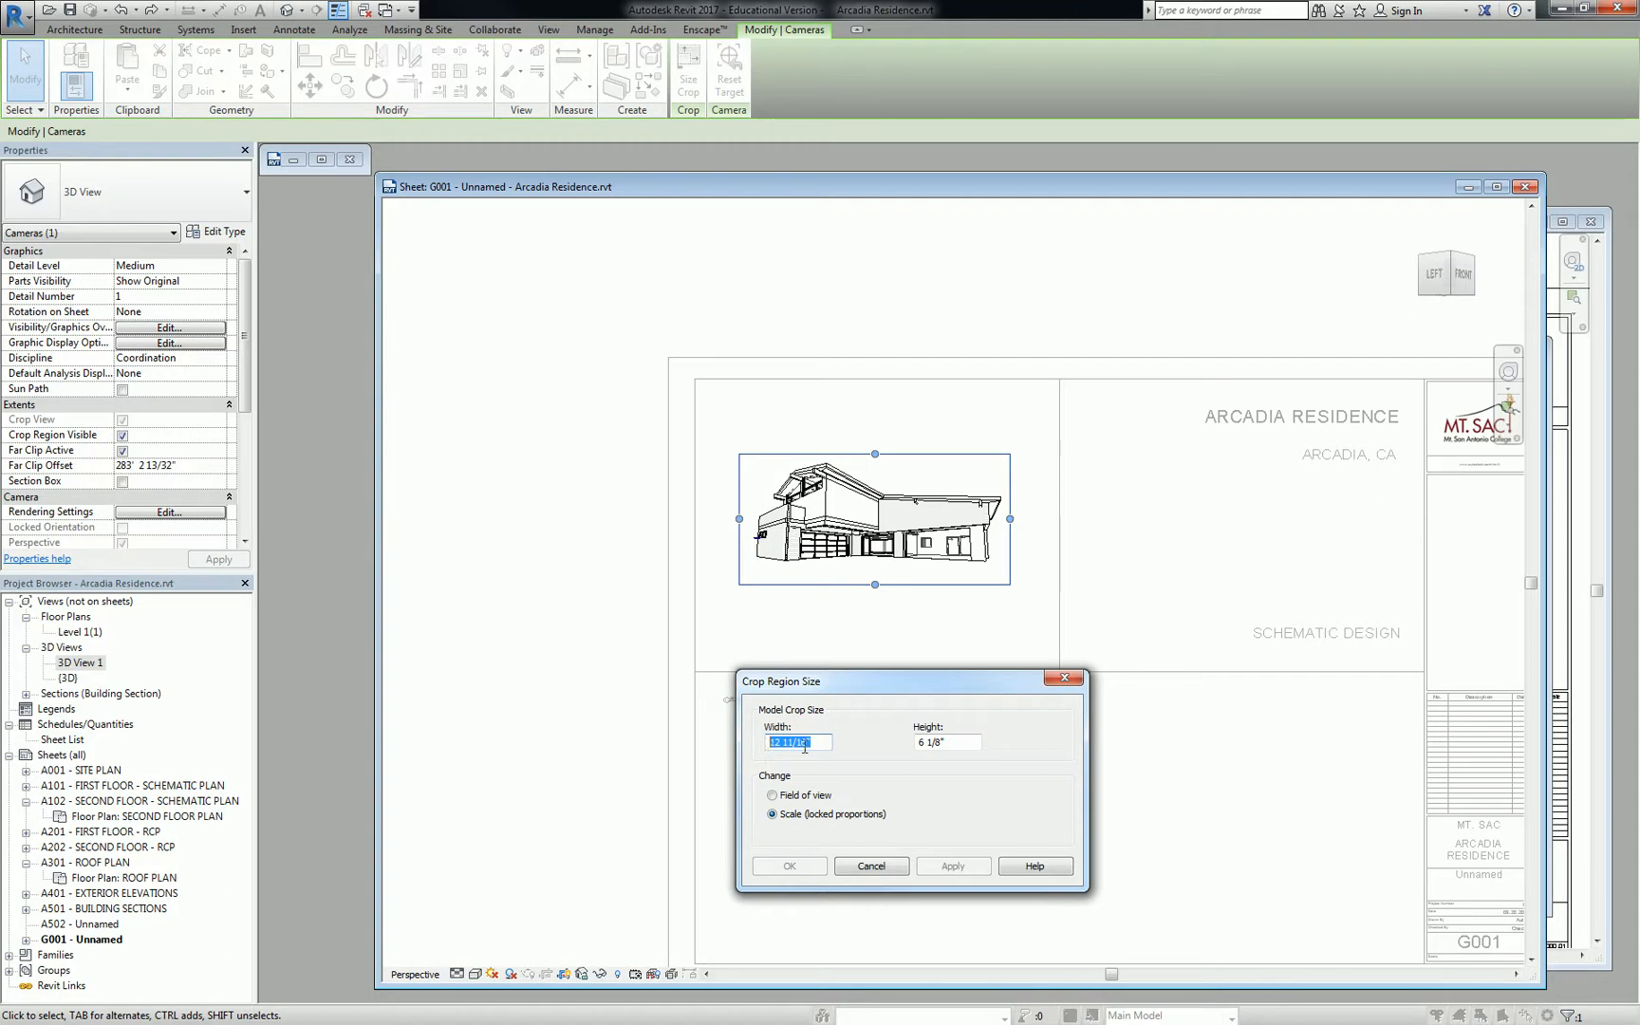
{"action": "type", "text": "16"}
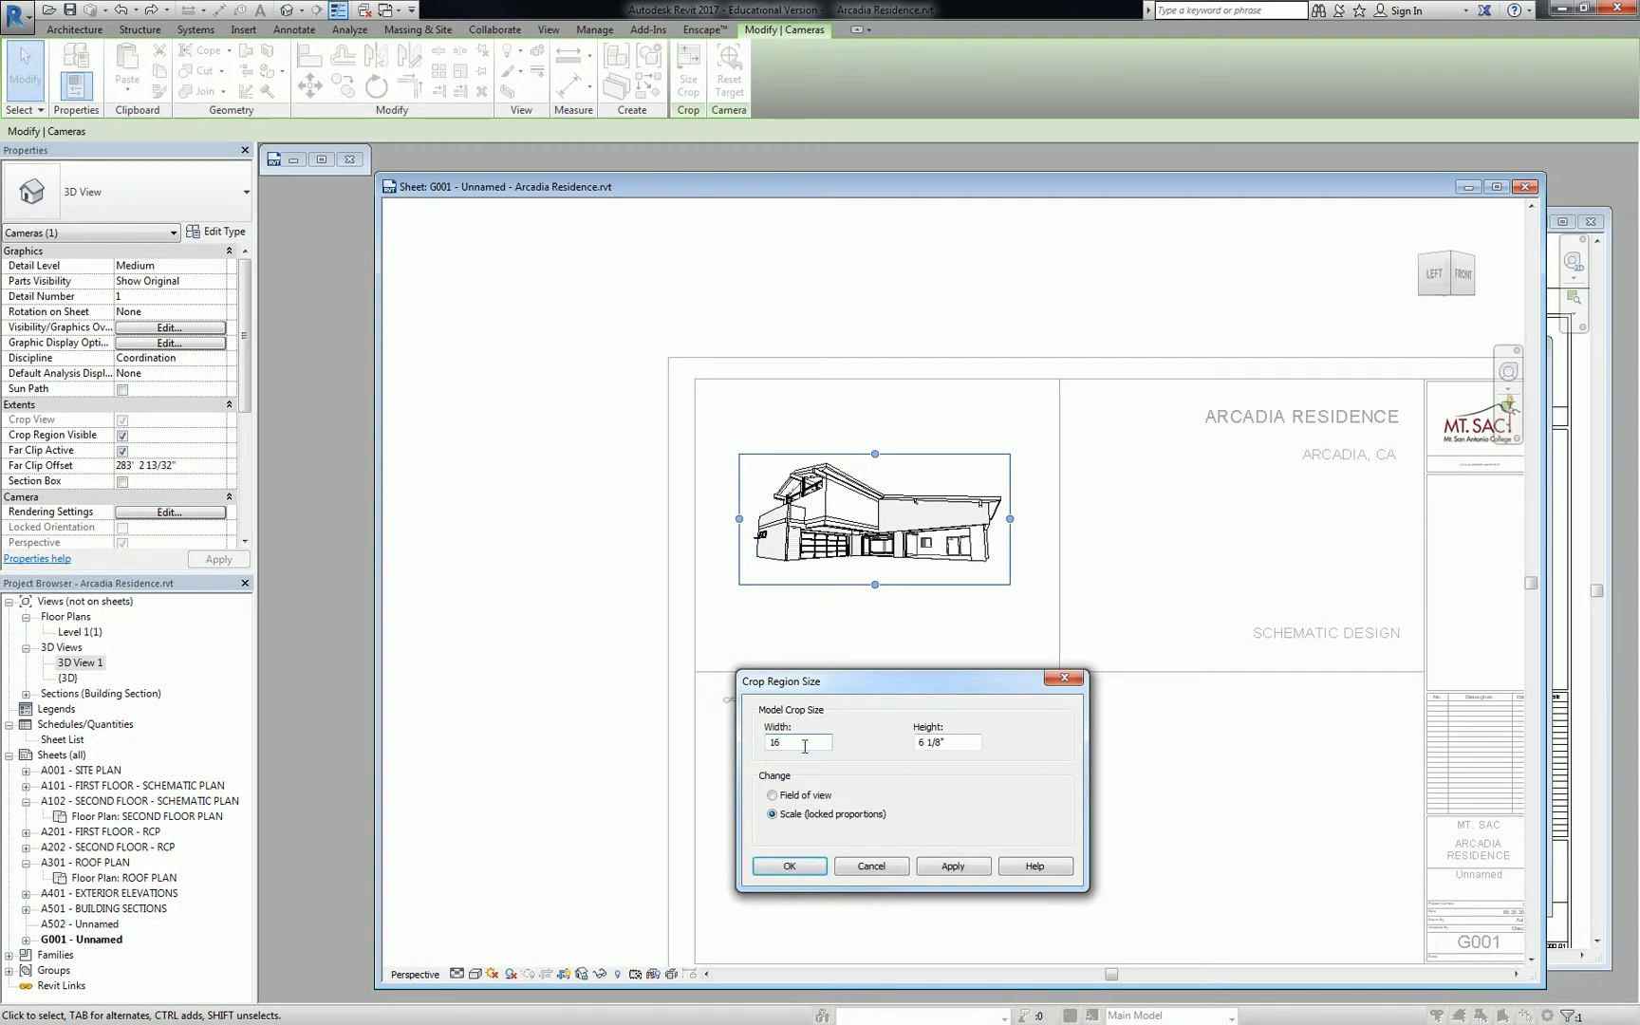
{"action": "left_click", "coordinate": [970, 739]}
{"action": "left_click", "coordinate": [789, 866]}
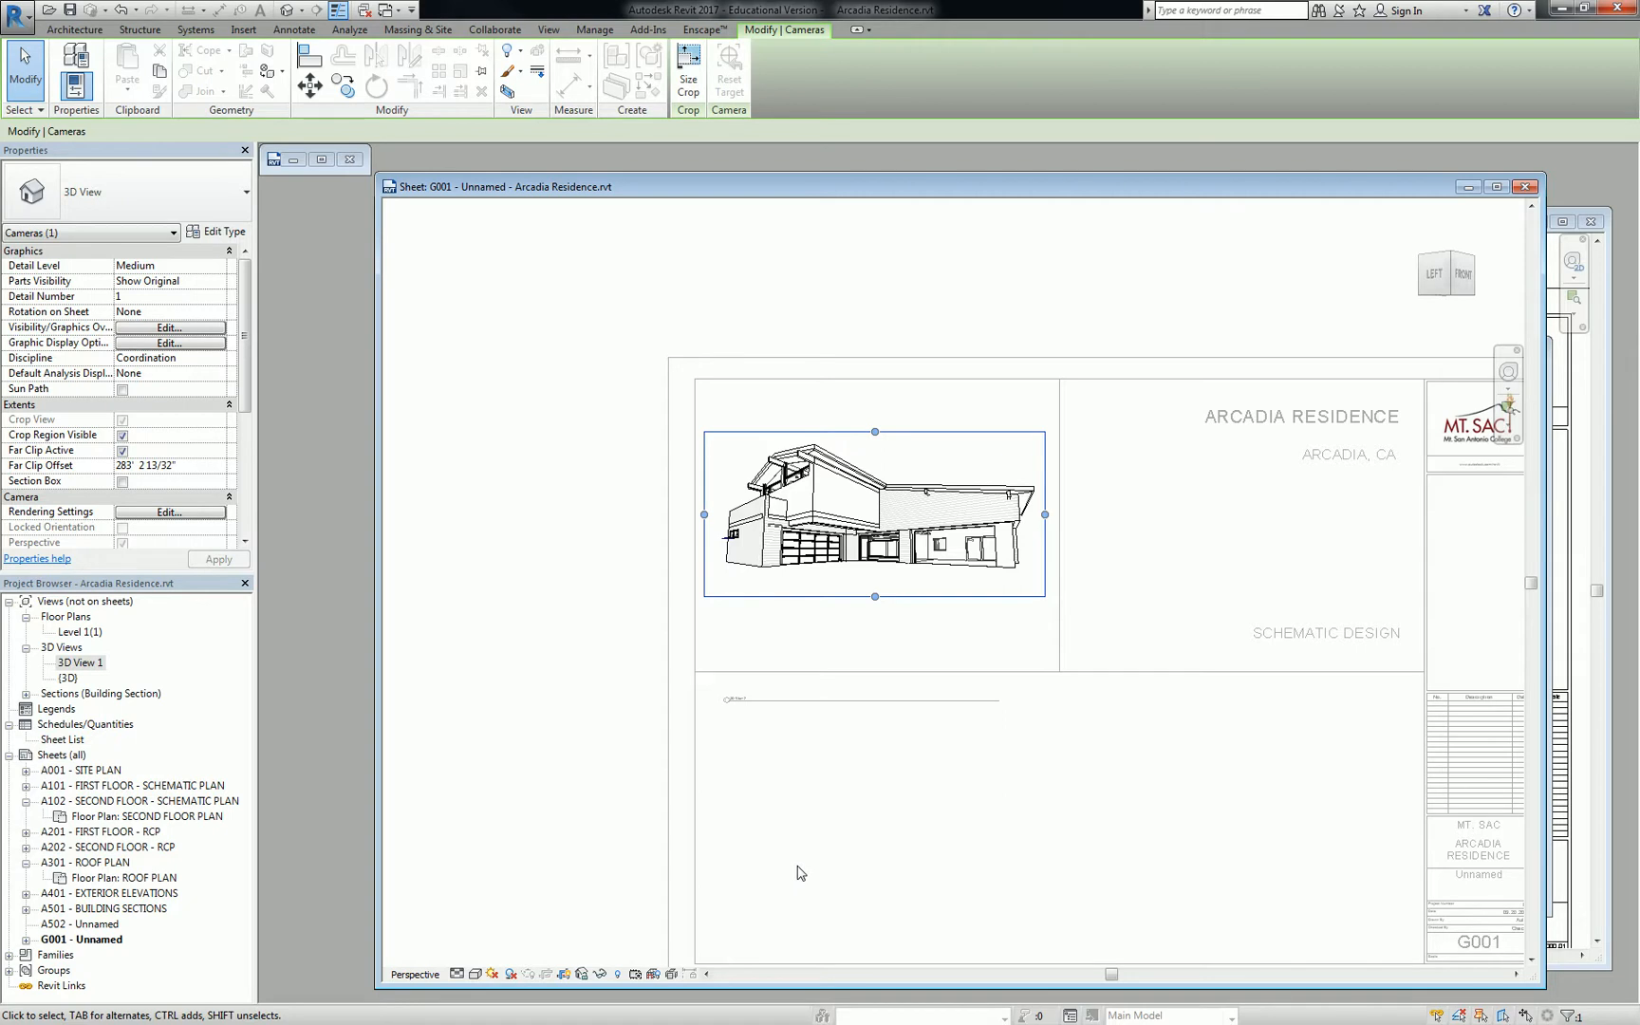
Hide the perspective's crop region and deactivate the view to return to the sheet.
{"action": "left_click", "coordinate": [922, 354]}
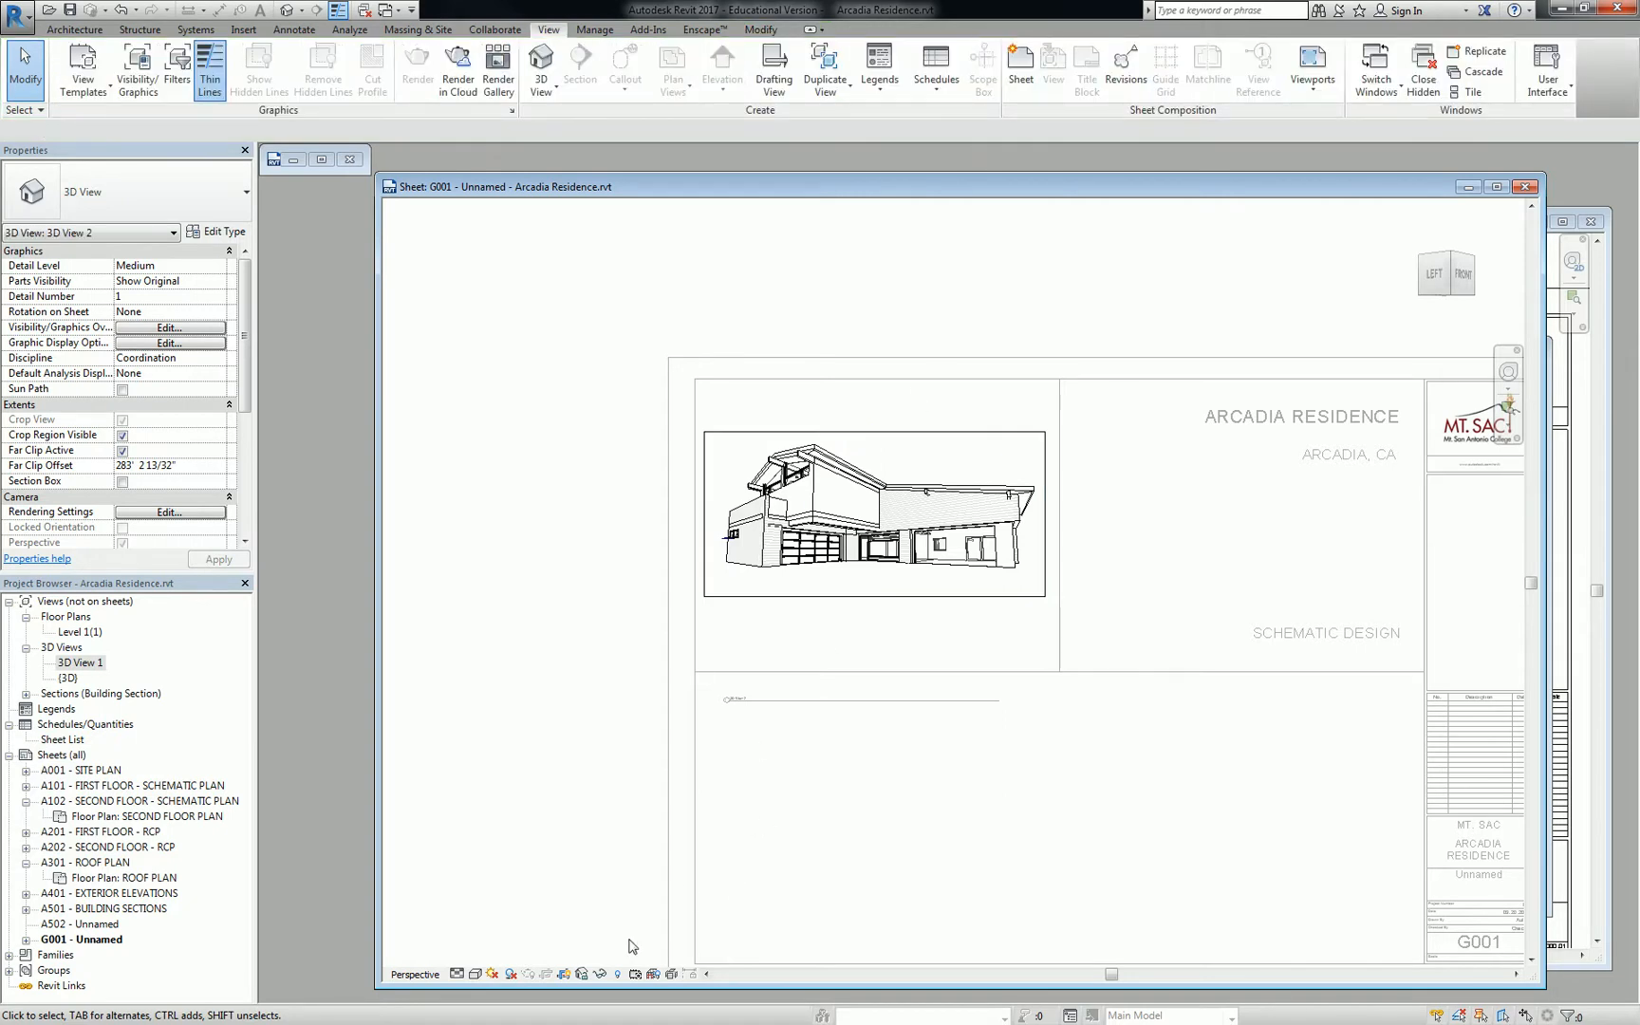
{"action": "left_click", "coordinate": [581, 975]}
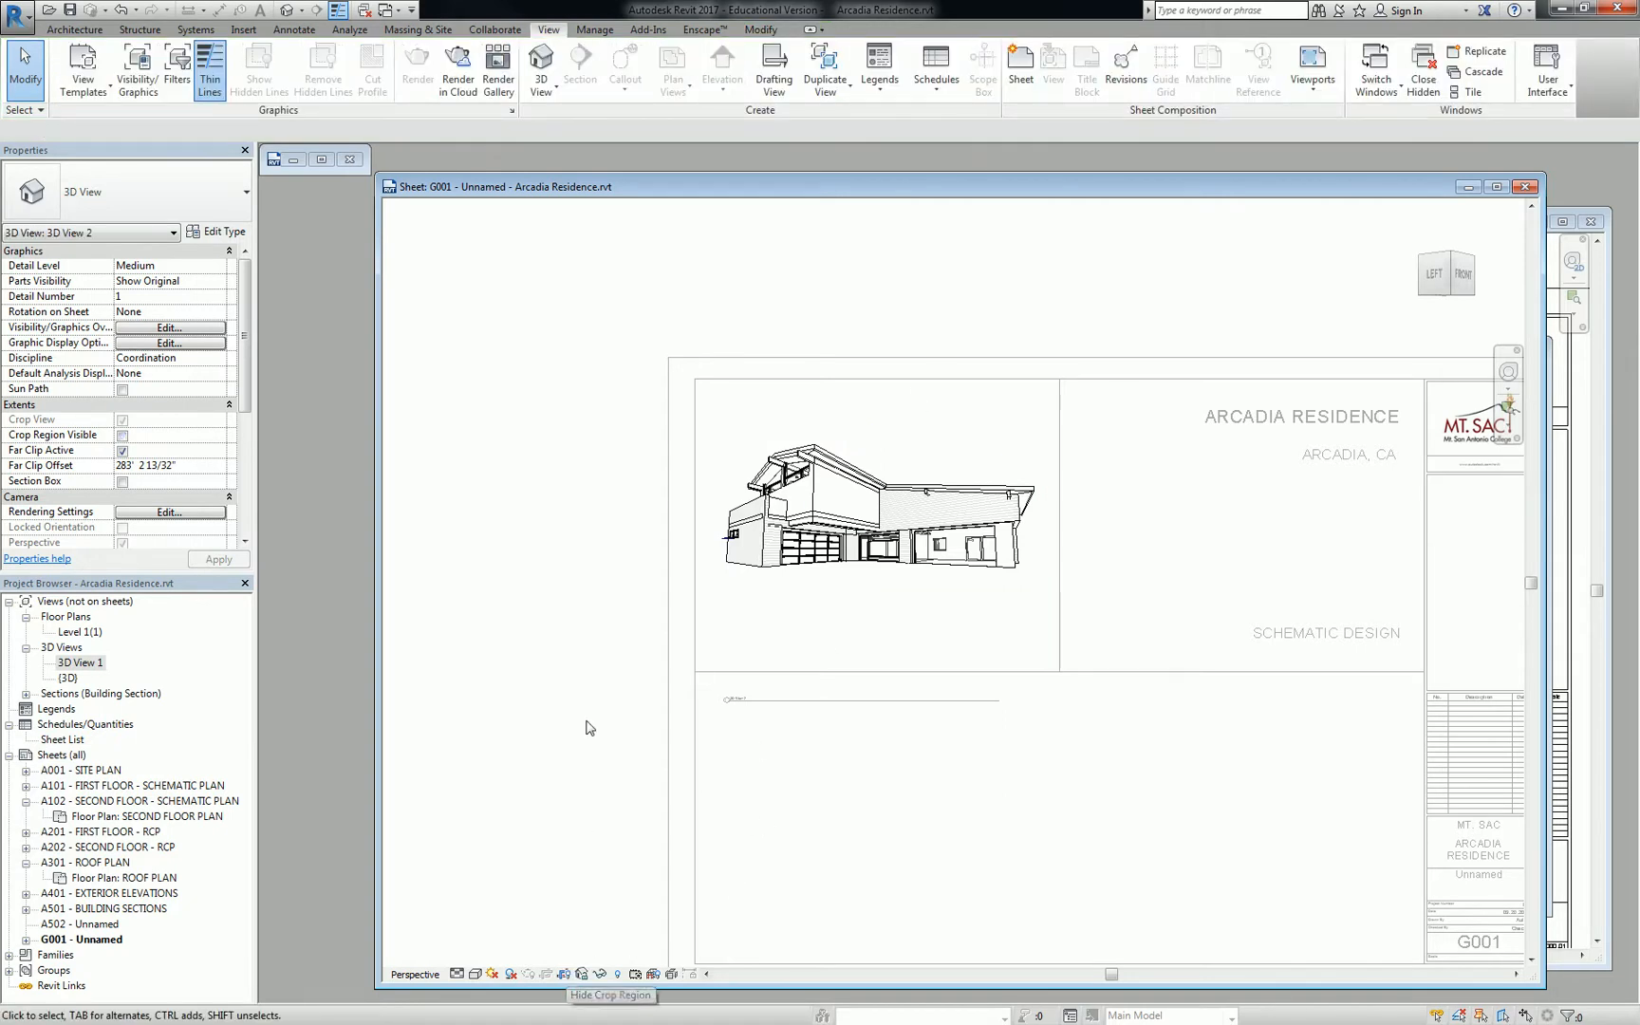
{"action": "double_click", "coordinate": [537, 342]}
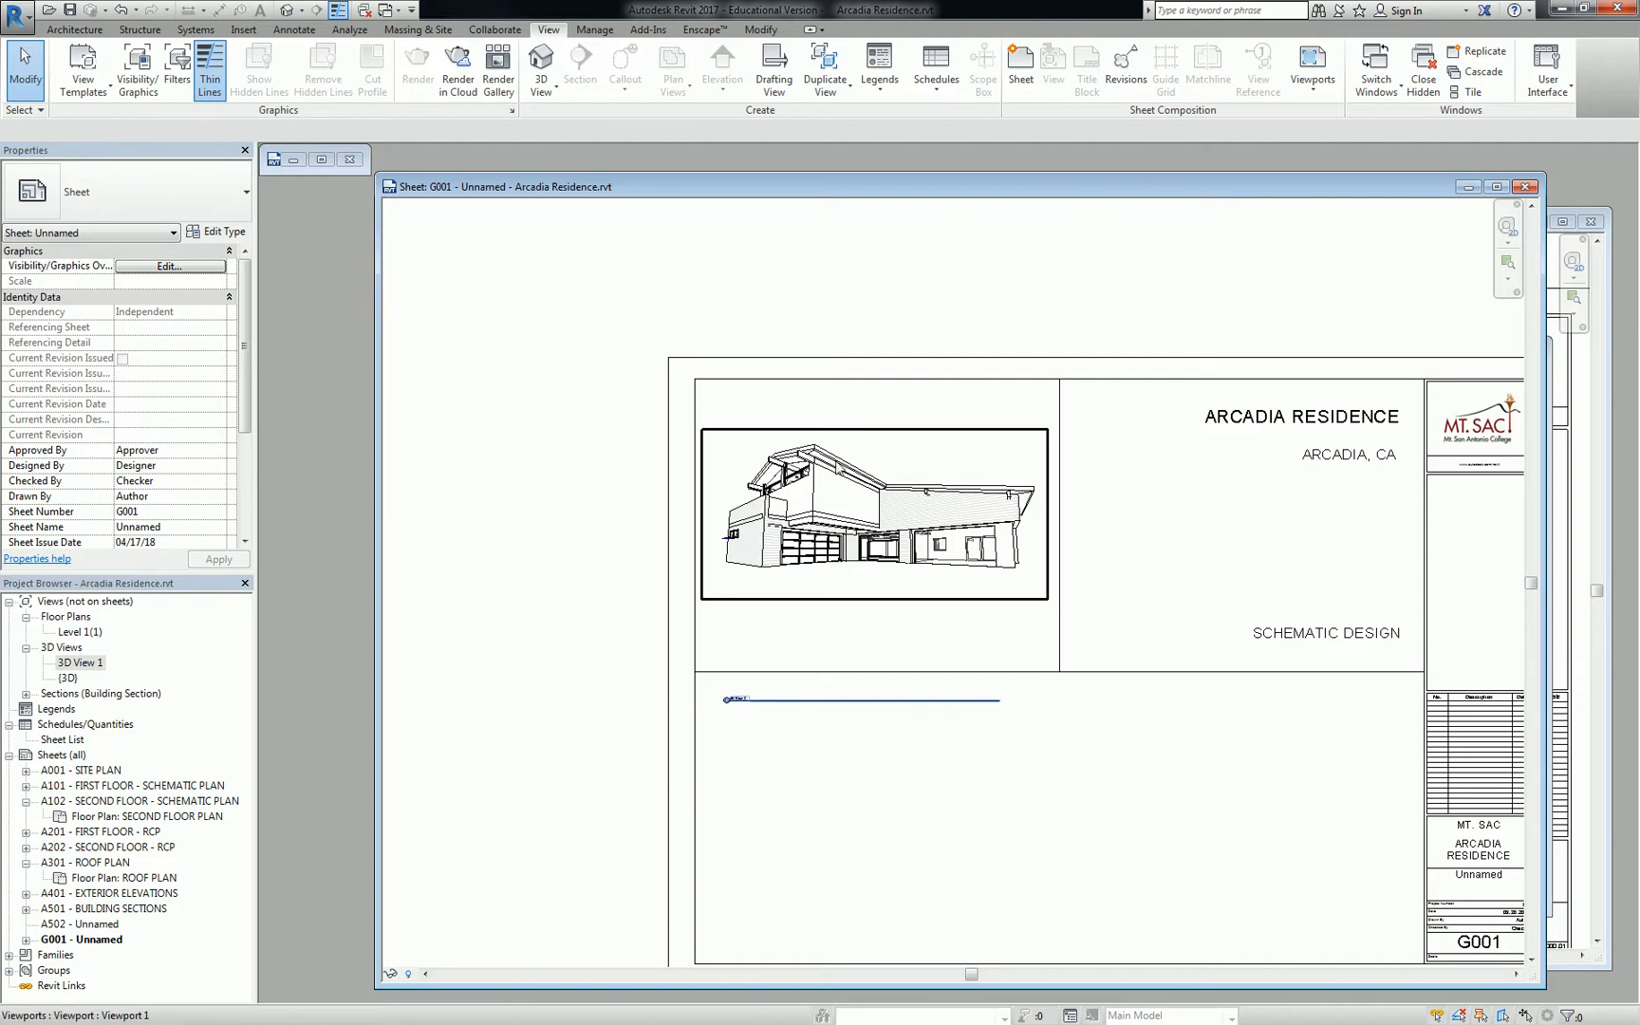
Move the perspective viewport slightly down within its cell and deselect it.
{"action": "left_click", "coordinate": [850, 525]}
{"action": "left_click_drag", "start_coordinate": [857, 534], "coordinate": [858, 555]}
{"action": "left_click", "coordinate": [835, 273]}
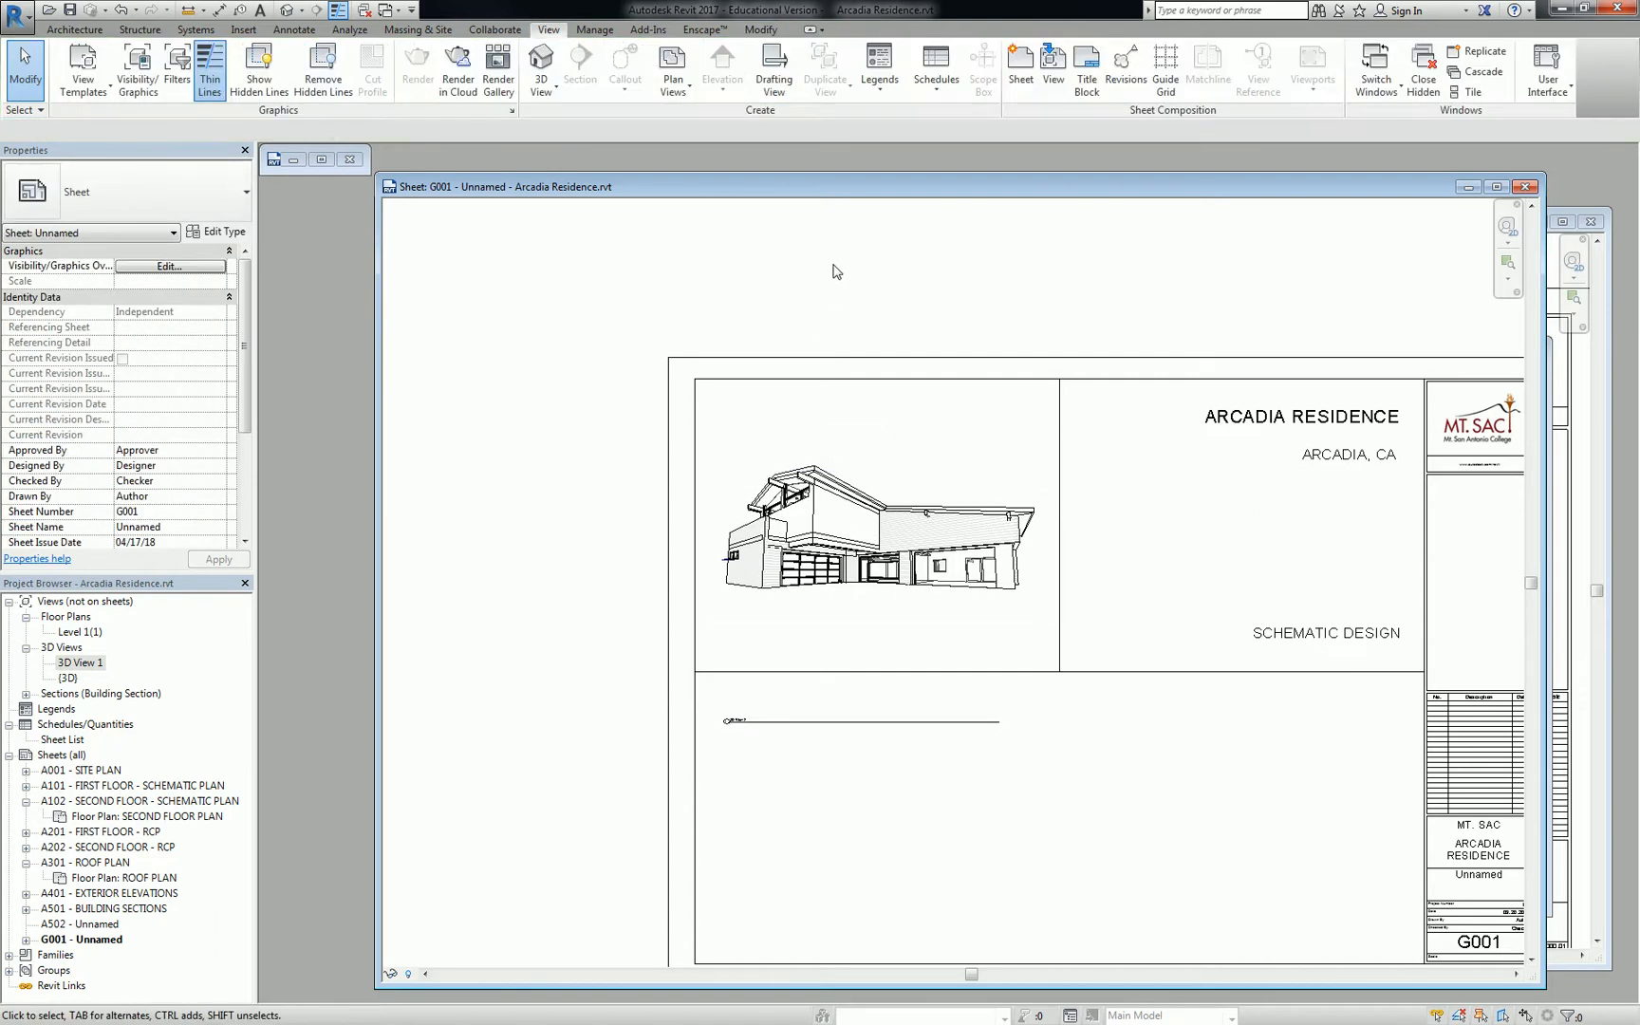